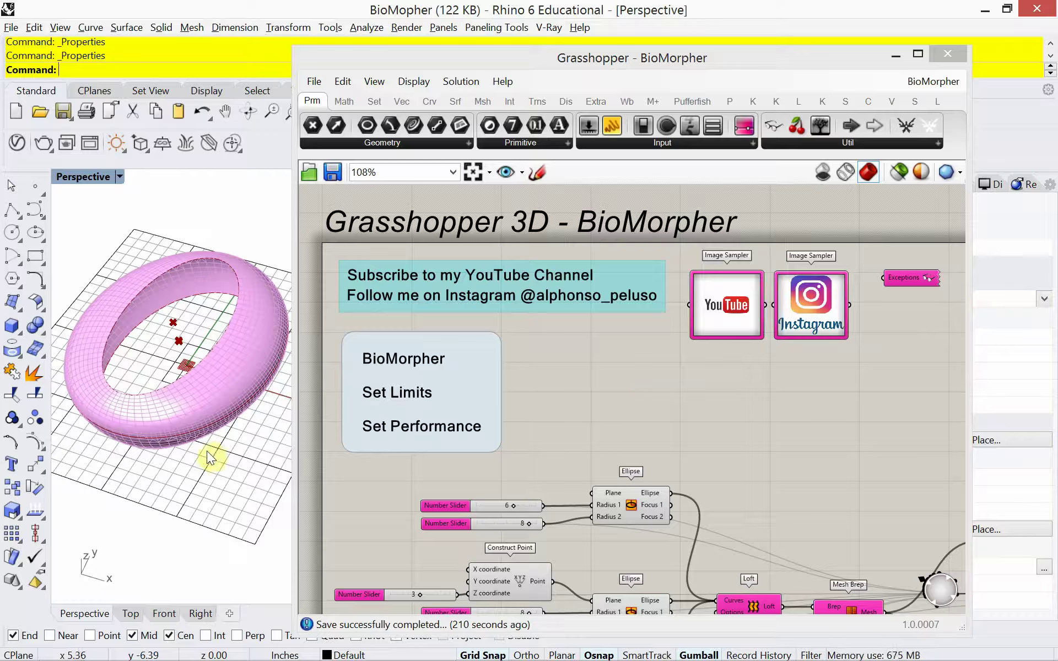
Orbit the ring into side view and set the first ellipse's radii to 5 and 7.
right_click_drag(208, 456, 226, 393)
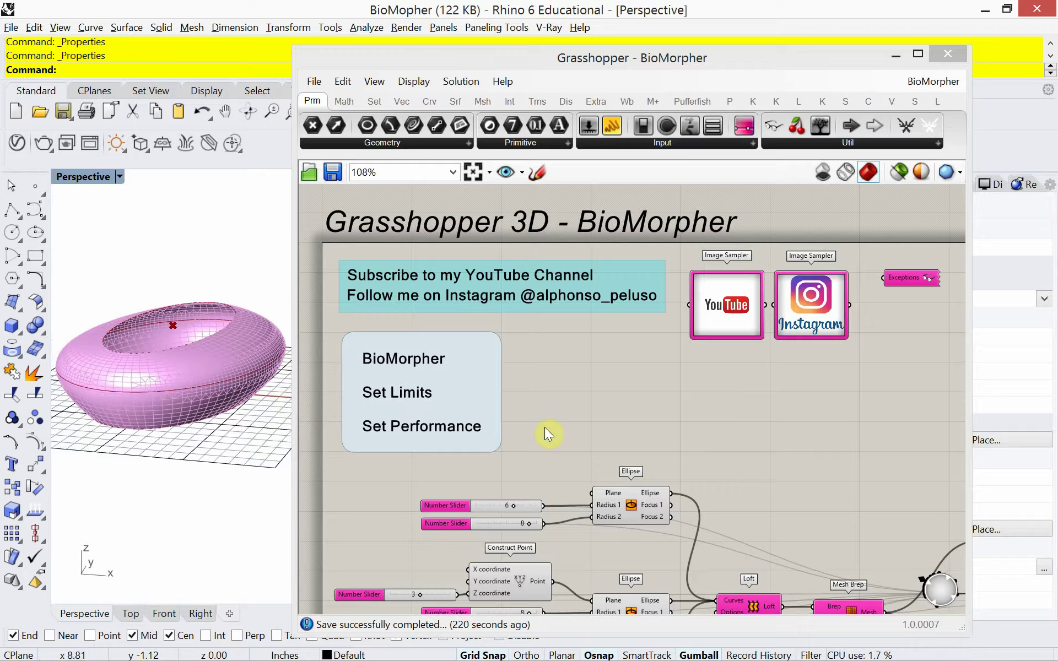
right_click_drag(545, 427, 582, 310)
scroll(530, 413, "up", 3)
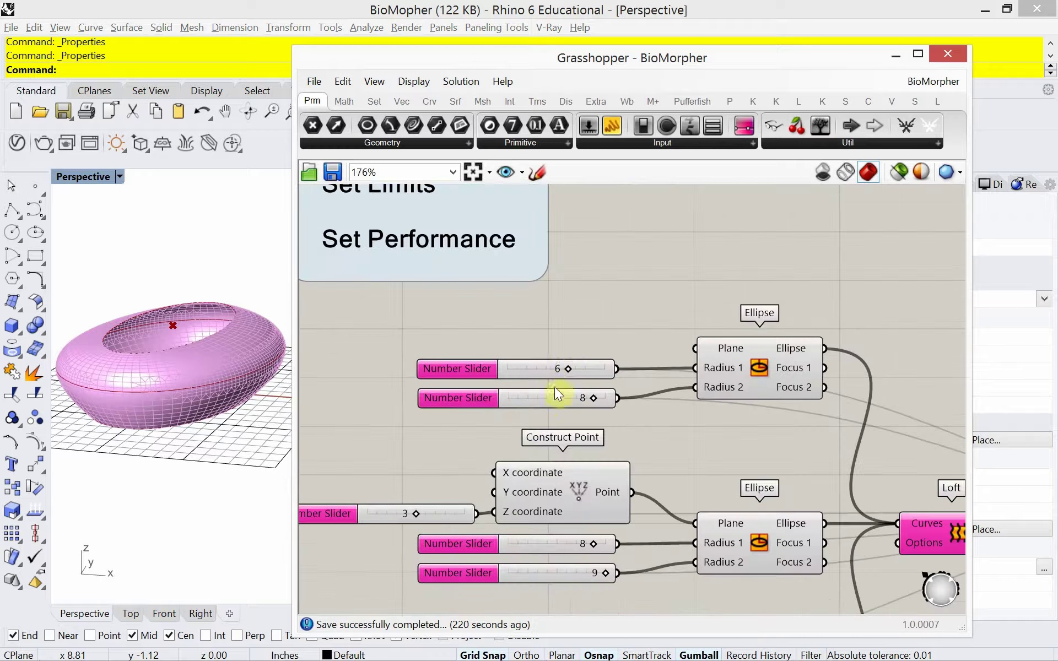
left_click_drag(568, 372, 580, 405)
right_click_drag(538, 434, 584, 378)
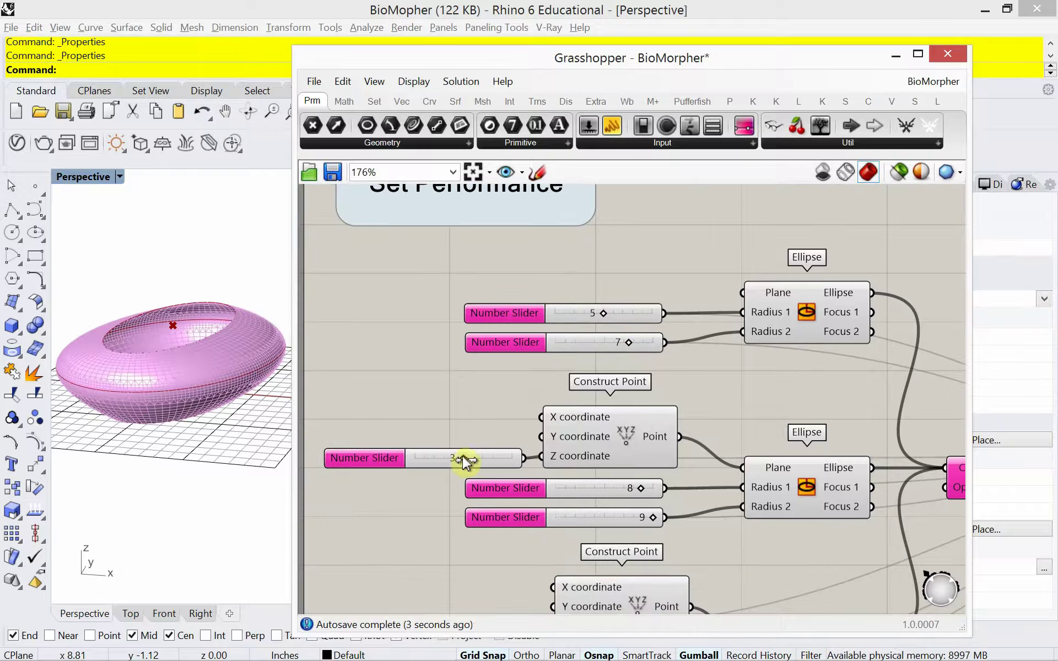
Adjust the middle and bottom ellipses' height and radius sliders, middle first radius to 7.
mouse_move(463, 460)
left_mouse_down()
mouse_move(438, 458)
mouse_move(489, 465)
mouse_move(465, 460)
left_mouse_up()
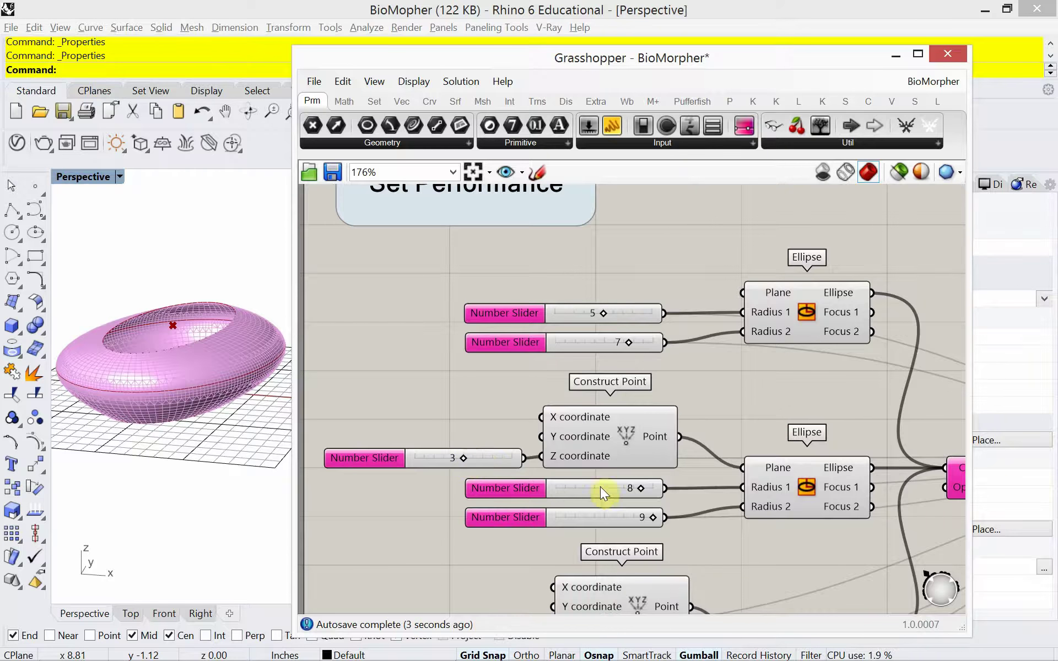
left_click_drag(638, 490, 649, 517)
right_click_drag(614, 522, 634, 366)
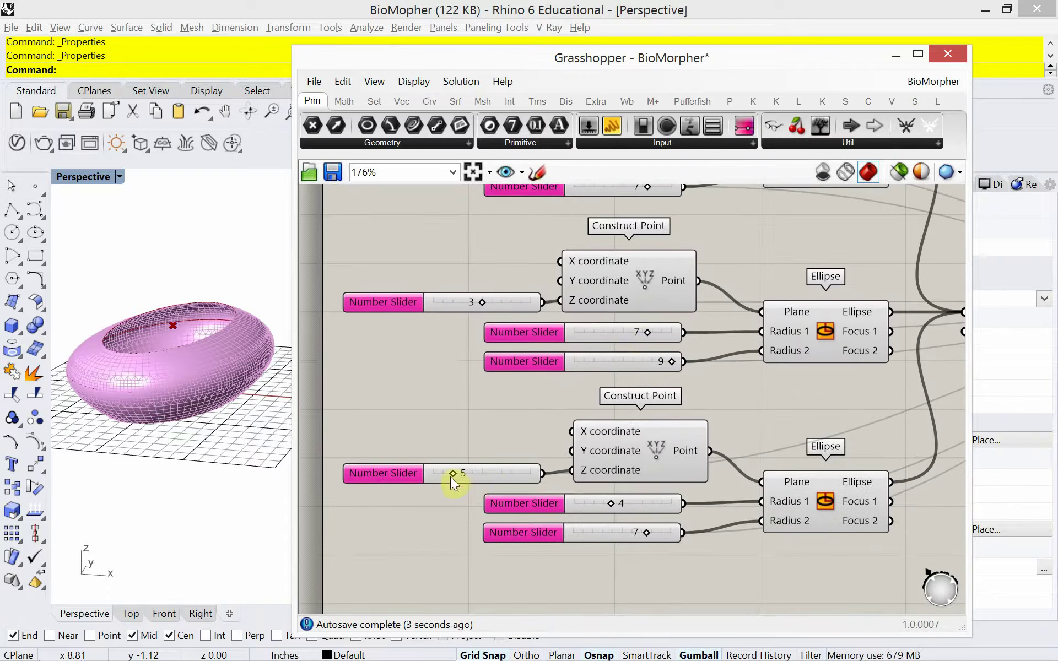
mouse_move(453, 483)
left_mouse_down()
mouse_move(493, 480)
mouse_move(447, 484)
left_mouse_up()
left_click_drag(611, 503, 647, 532)
scroll(617, 435, "down", 5)
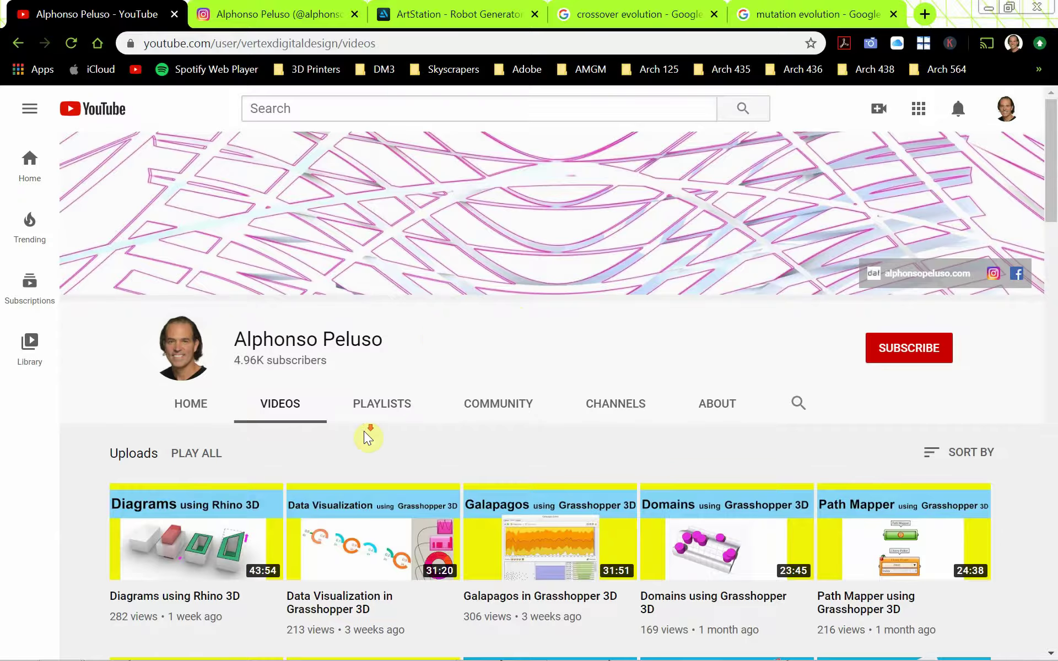
Subscribe to the tutorial author's YouTube channel and set its notification bell to All.
scroll(366, 432, "down", 3)
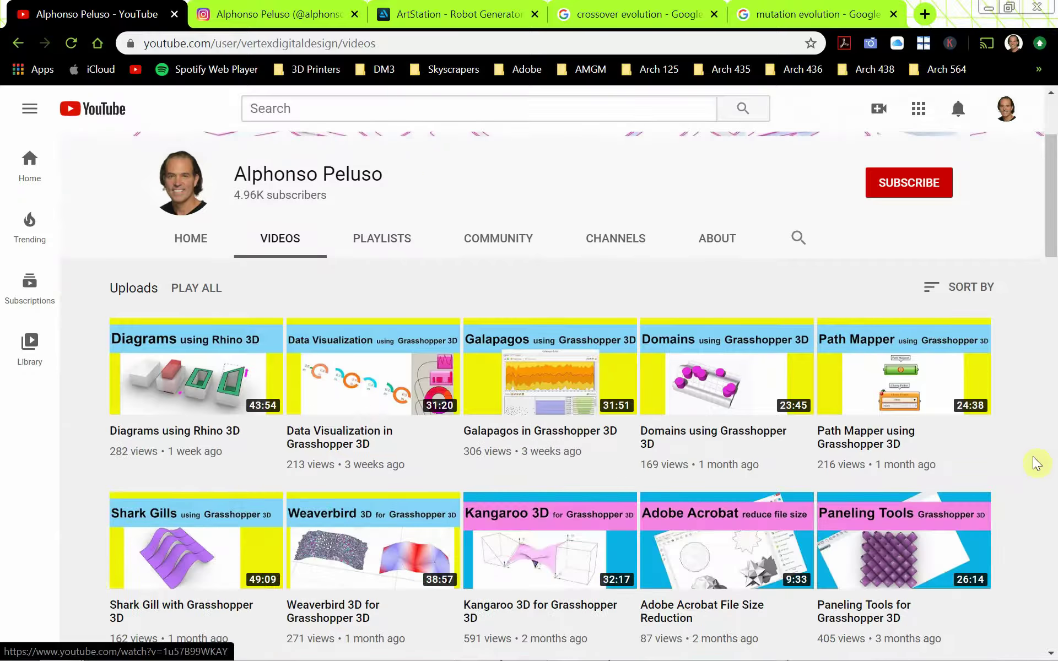
scroll(398, 535, "down", 3)
scroll(398, 535, "up", 5)
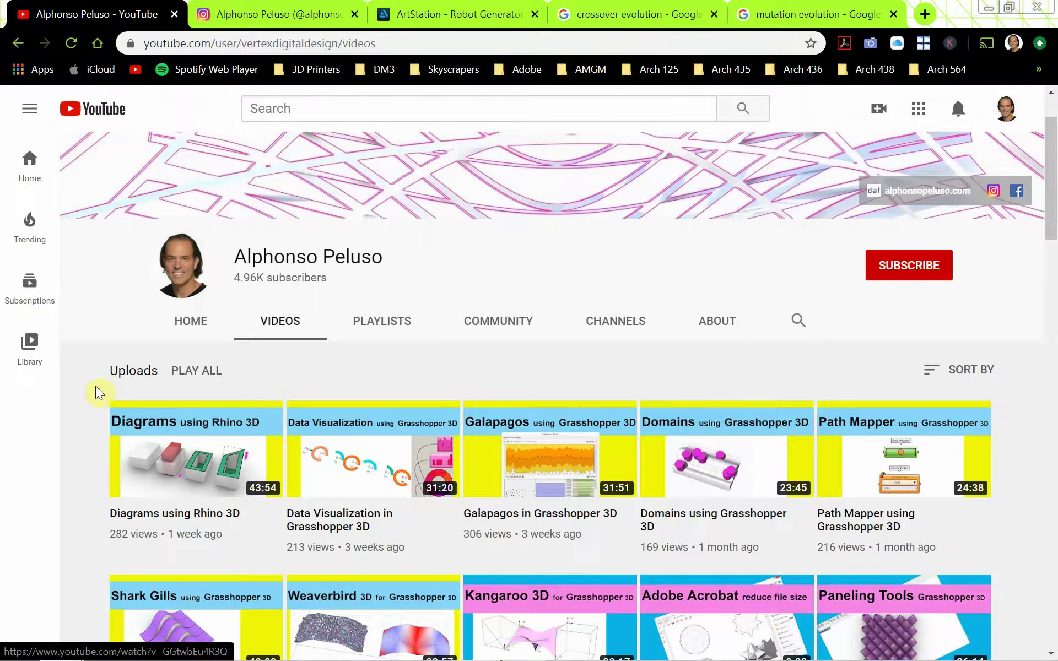
left_click(899, 275)
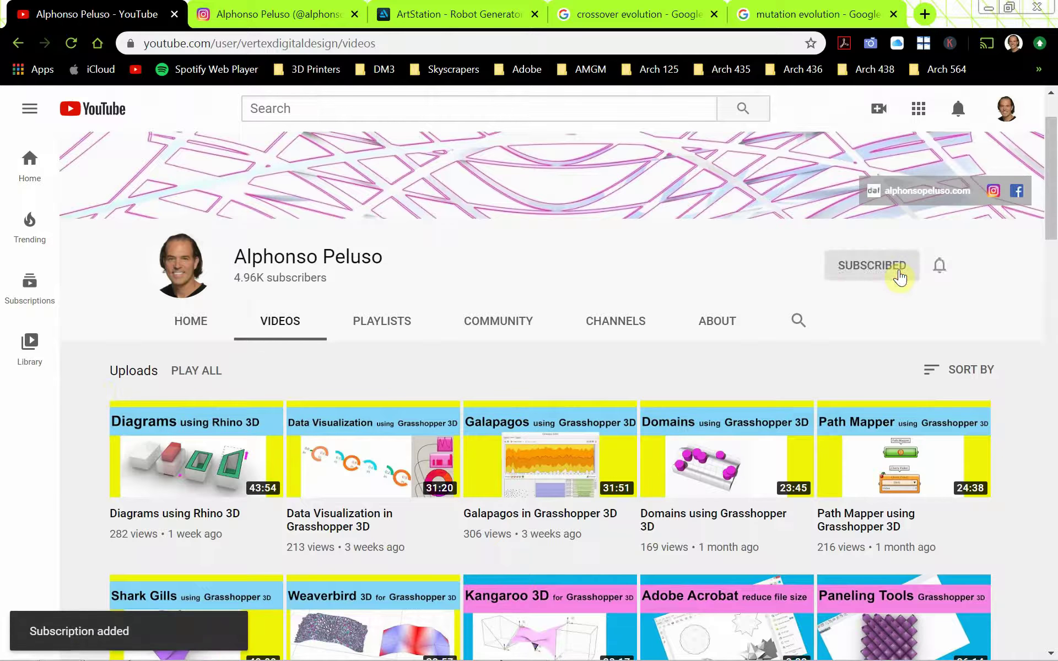
left_click(940, 273)
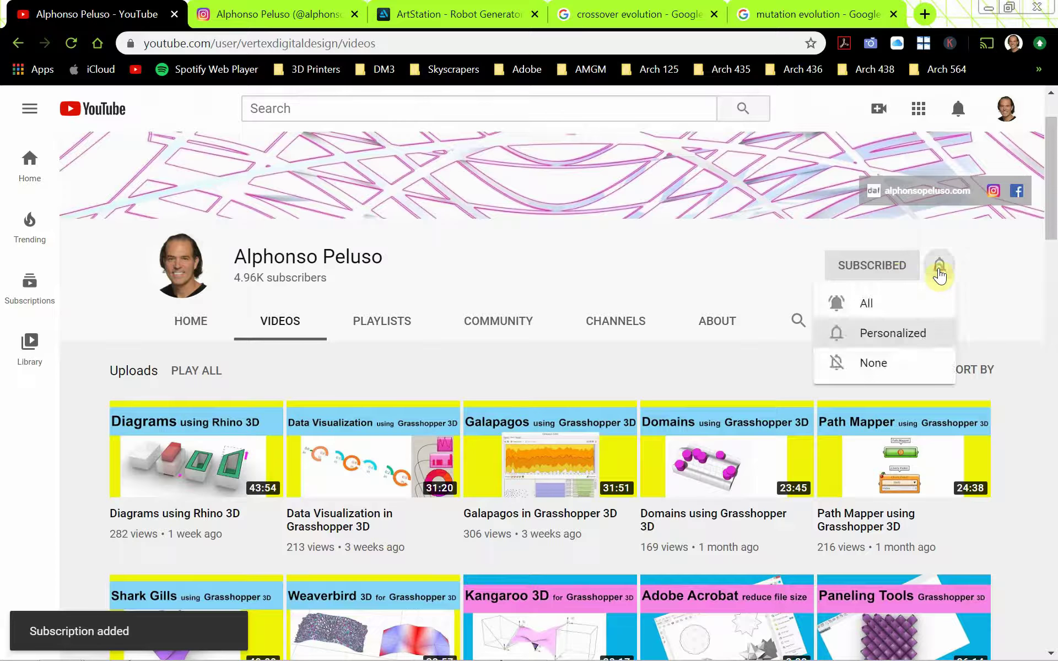
left_click(906, 304)
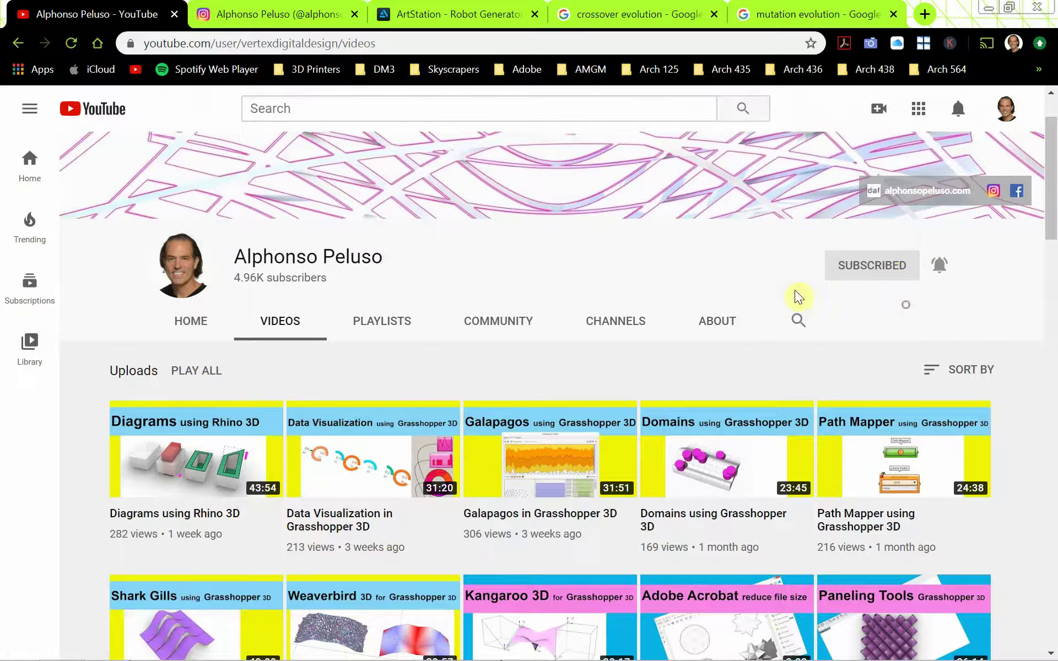
Scroll through the Instagram profile's posts, then return to Rhino and Grasshopper with Alt+Tab.
left_click(262, 21)
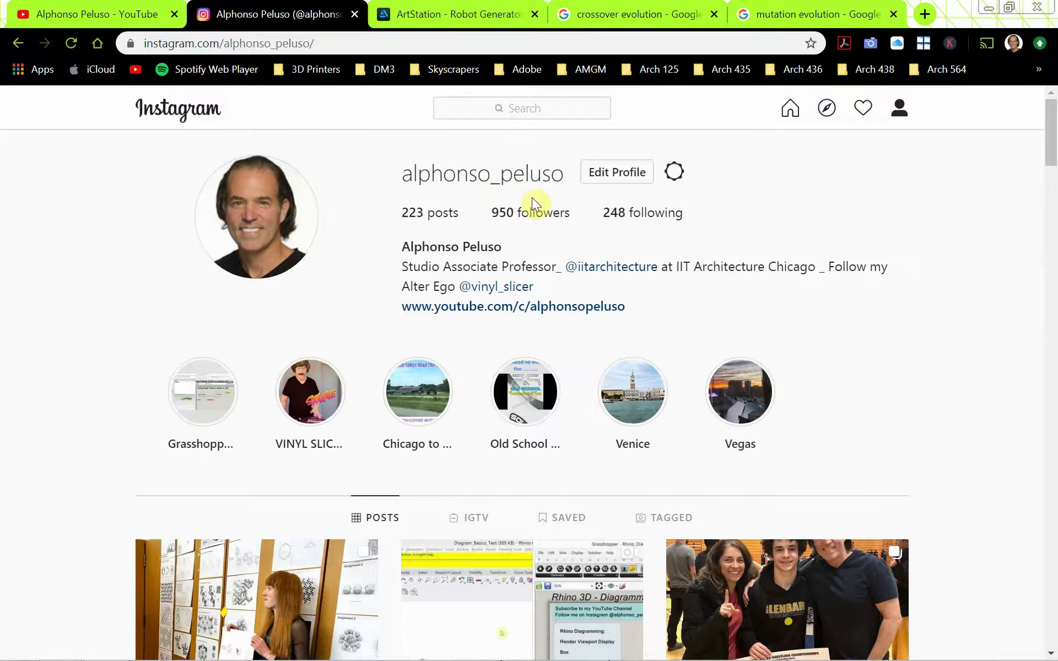
scroll(161, 319, "down", 5)
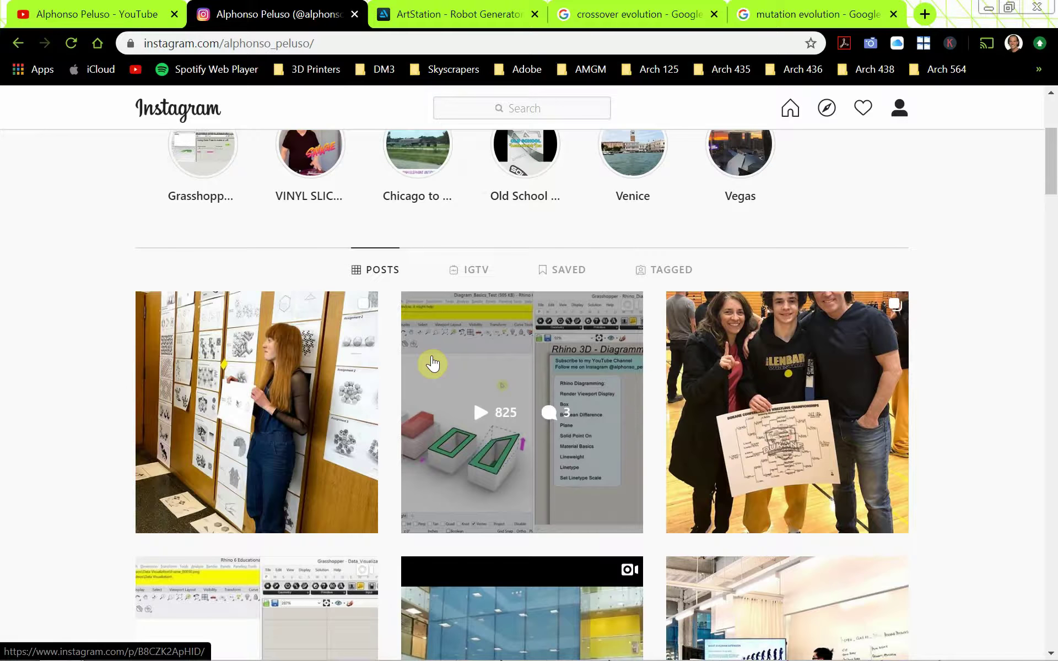
scroll(433, 364, "down", 2)
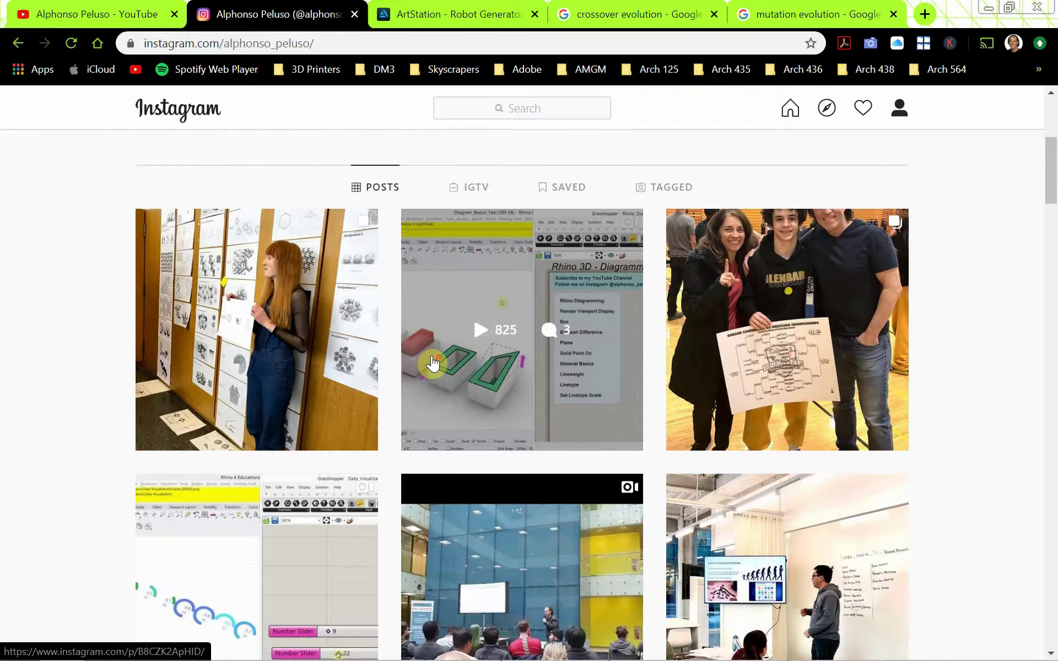
scroll(432, 364, "down", 2)
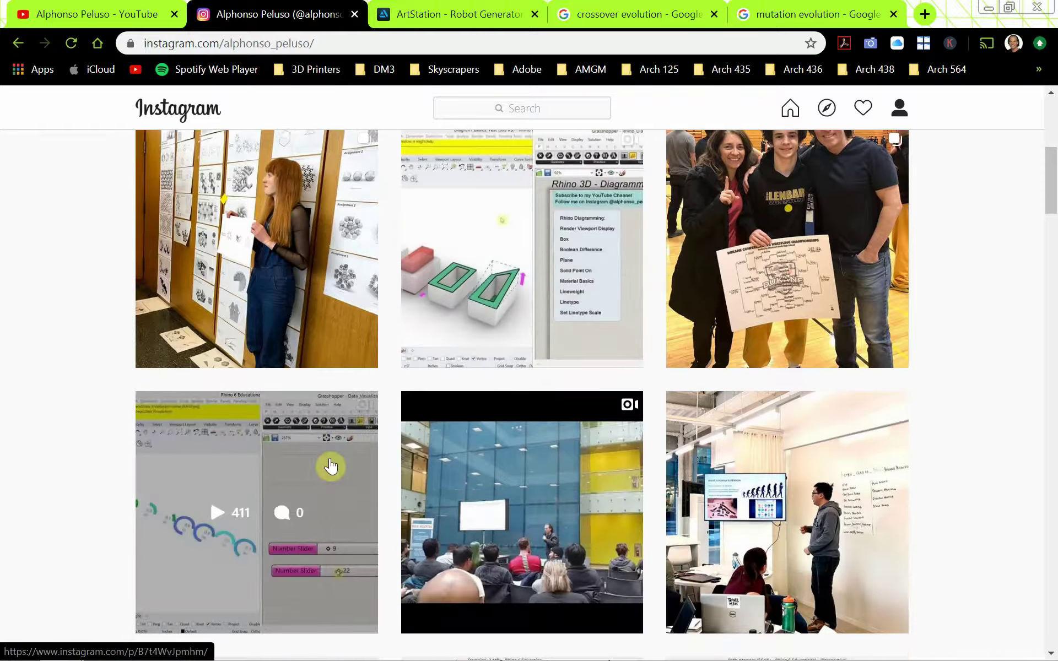
scroll(510, 463, "up", 8)
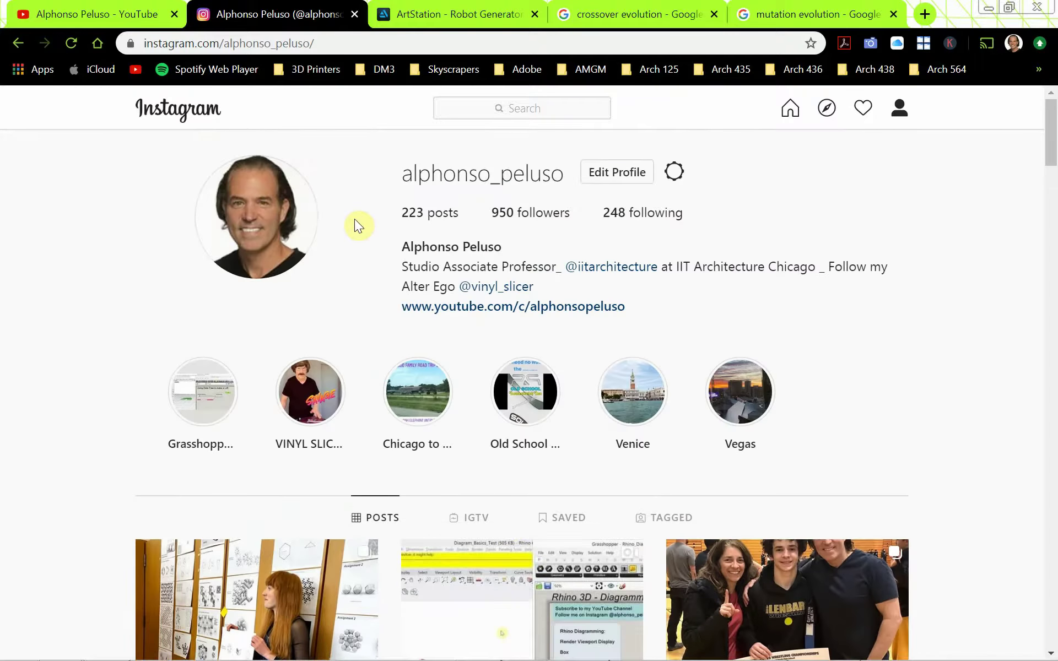
key("alt+Tab")
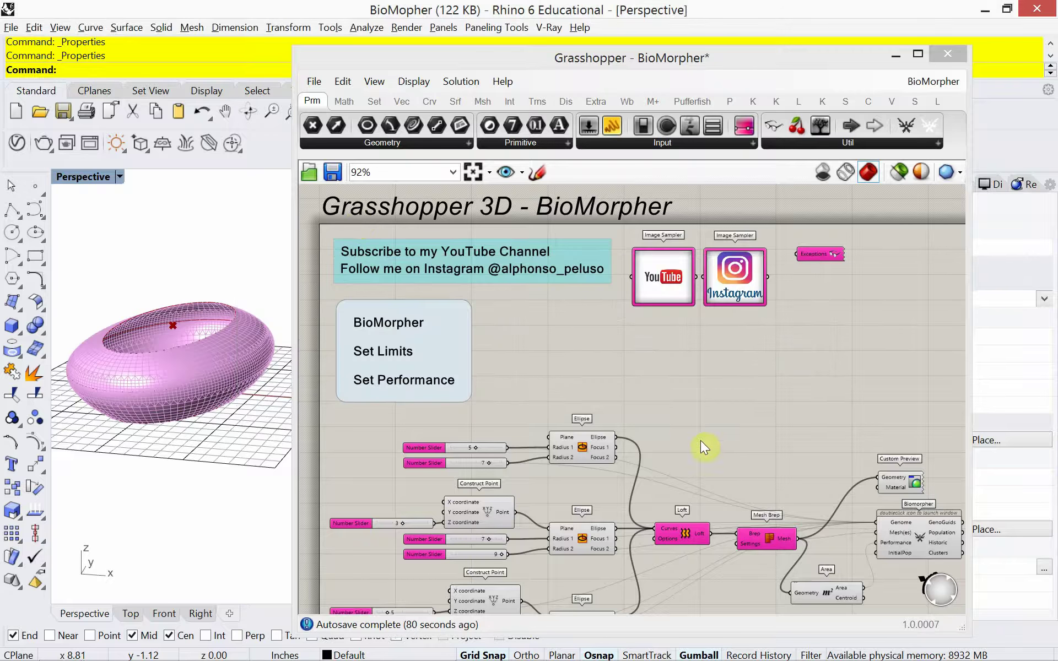
Open the Biomorpher component's window, narrowed so the Rhino viewport stays visible.
right_click_drag(706, 441, 700, 368)
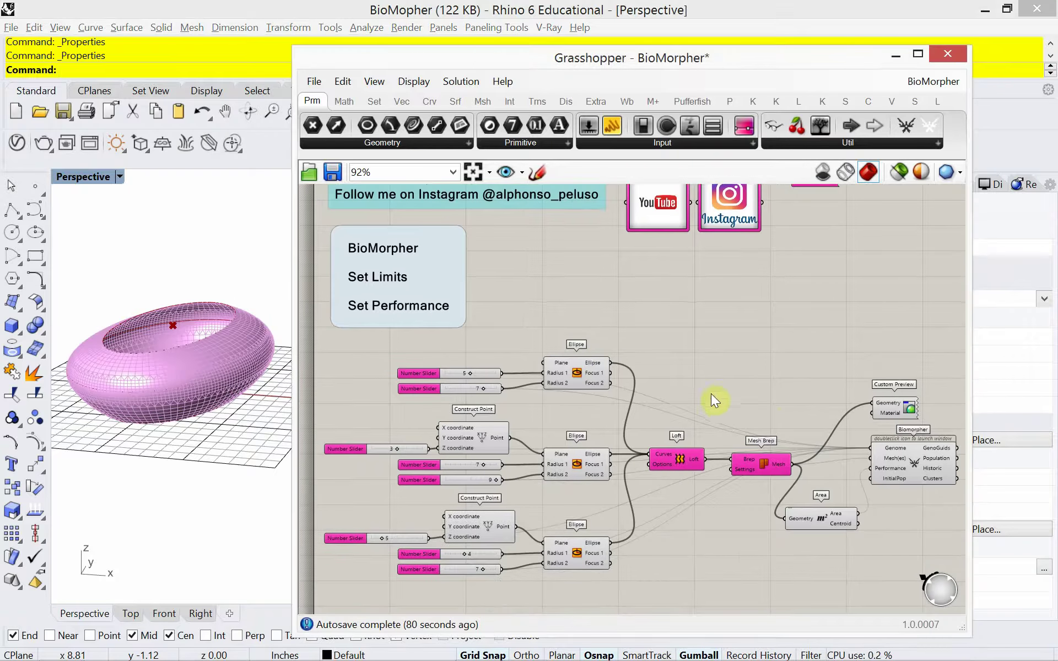
right_click_drag(781, 395, 683, 359)
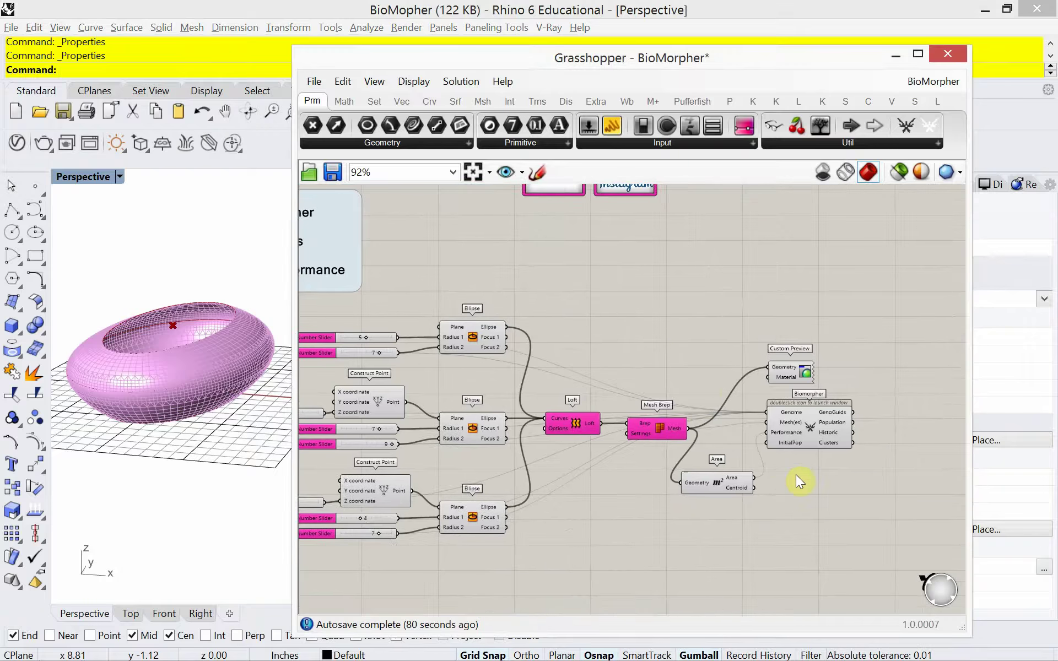
scroll(796, 474, "up", 1)
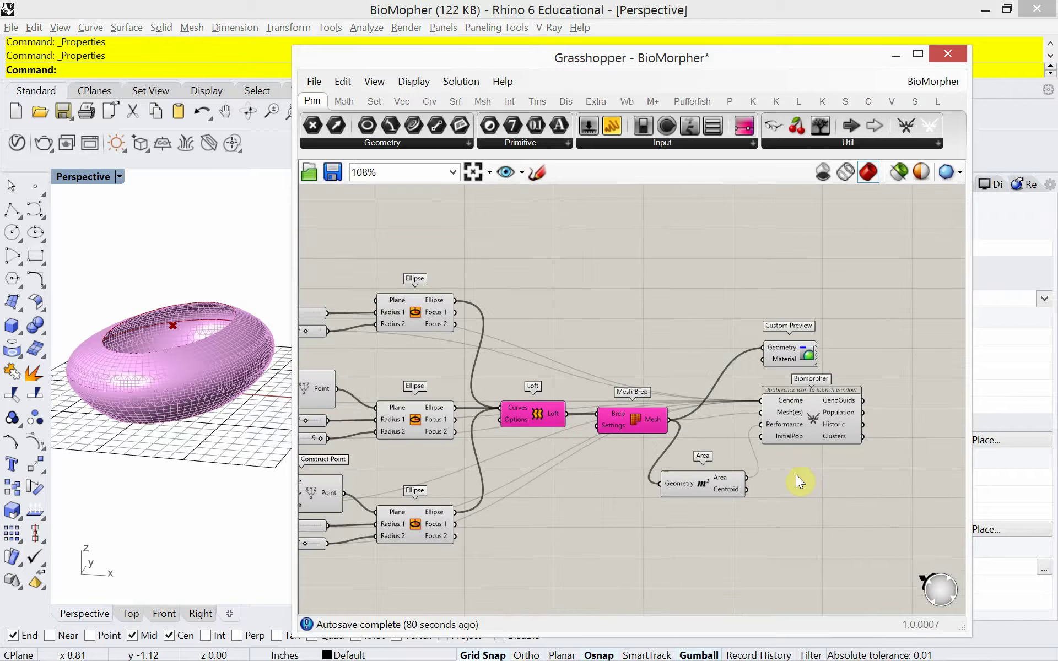
double_click(810, 417)
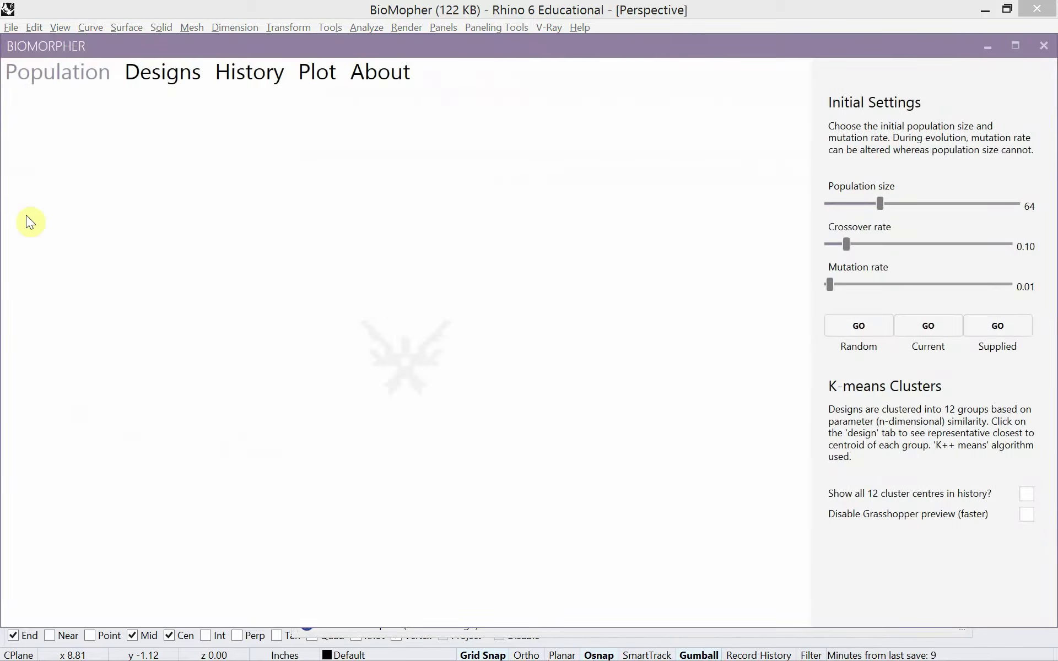
left_click_drag(5, 212, 316, 260)
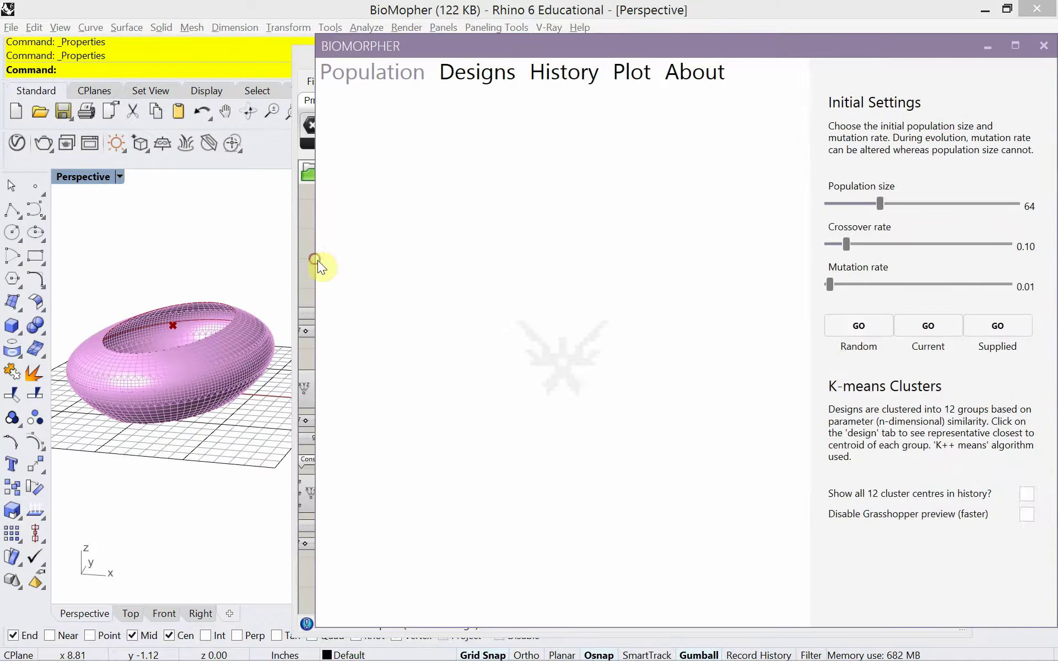
Generate a random Generation 0 population and load design 8's cone mesh into Rhino.
left_click(850, 325)
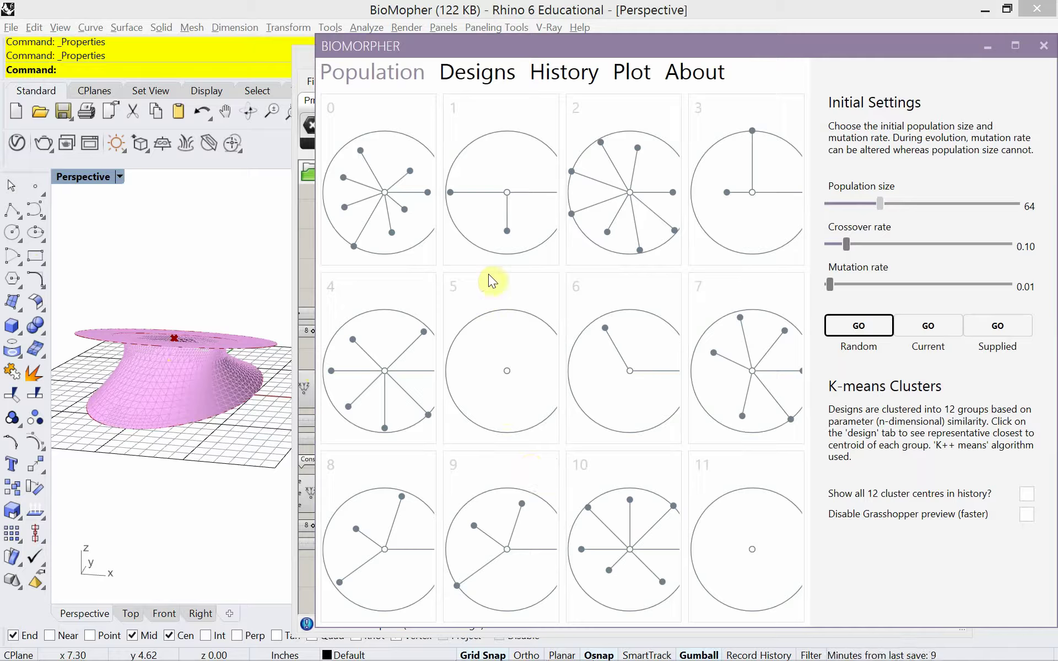
left_click(475, 82)
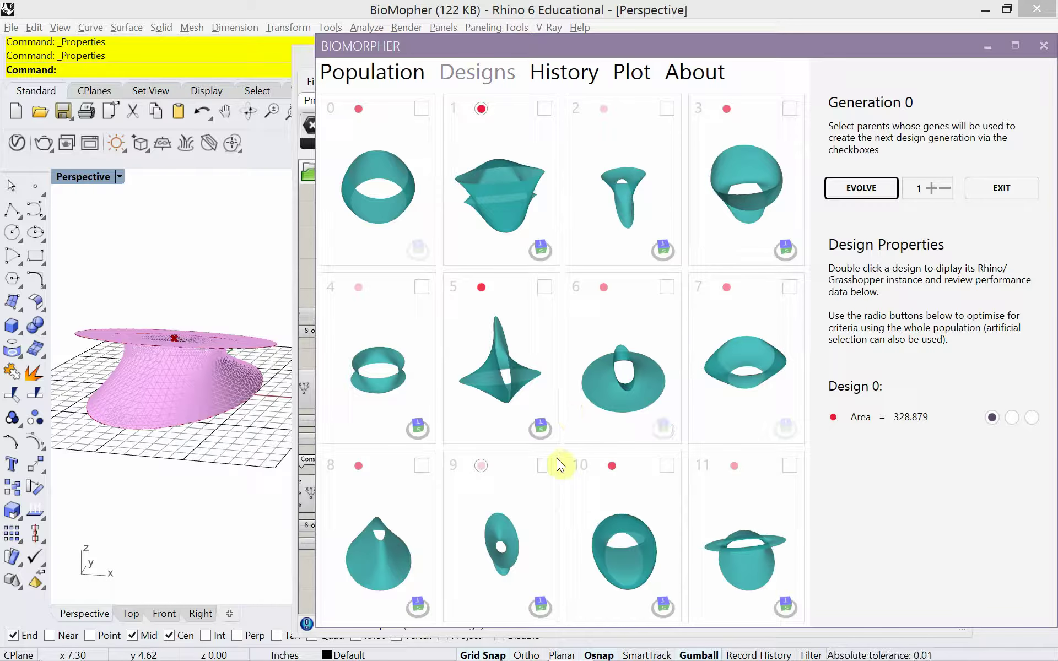
double_click(379, 557)
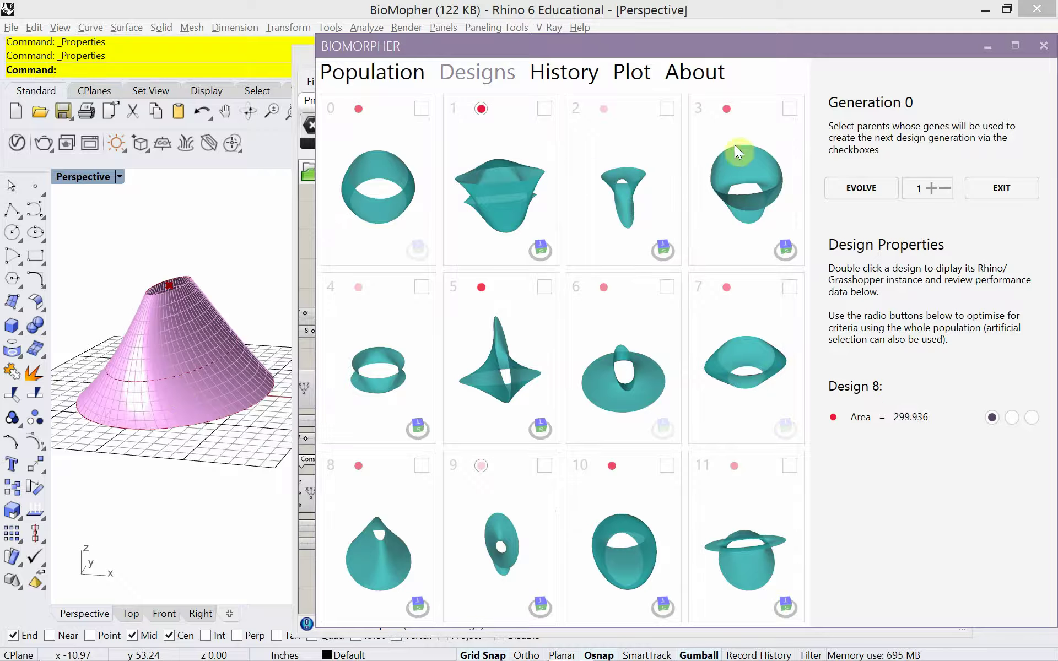
Close BioMorpher, turn off preview for all definition components, and move them lower.
left_click(1043, 46)
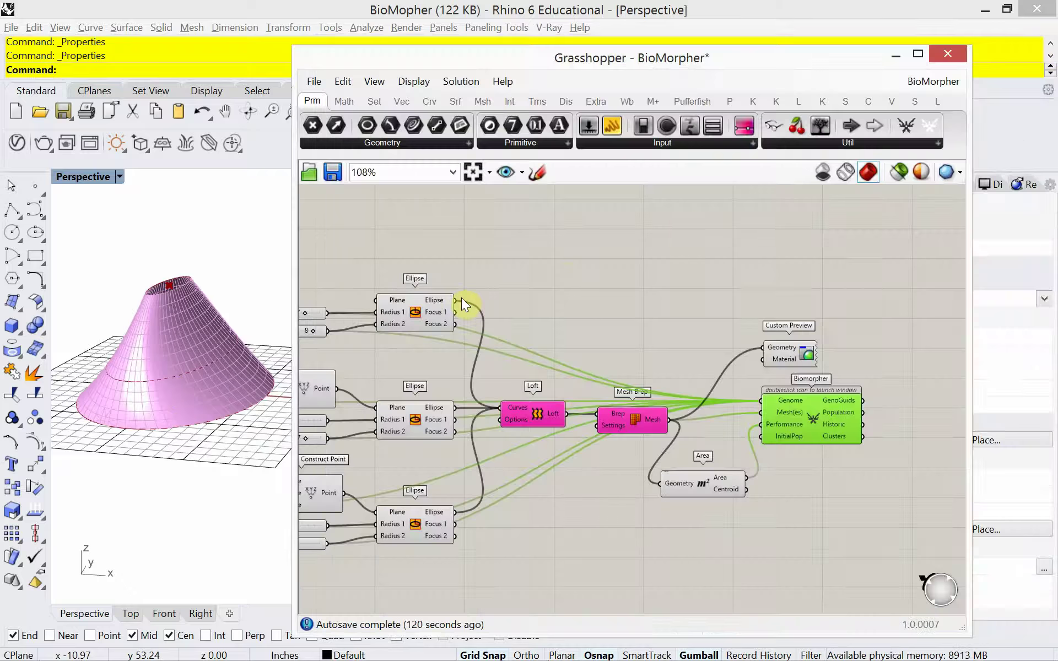
right_click_drag(461, 298, 571, 289)
scroll(572, 298, "down", 3)
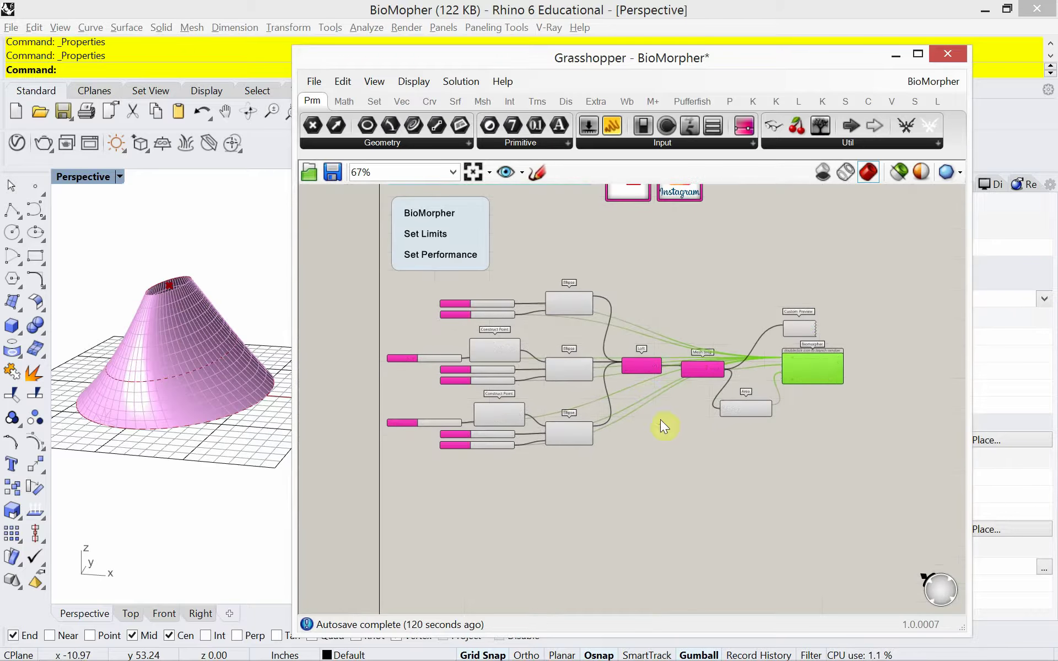
left_click_drag(865, 476, 379, 290)
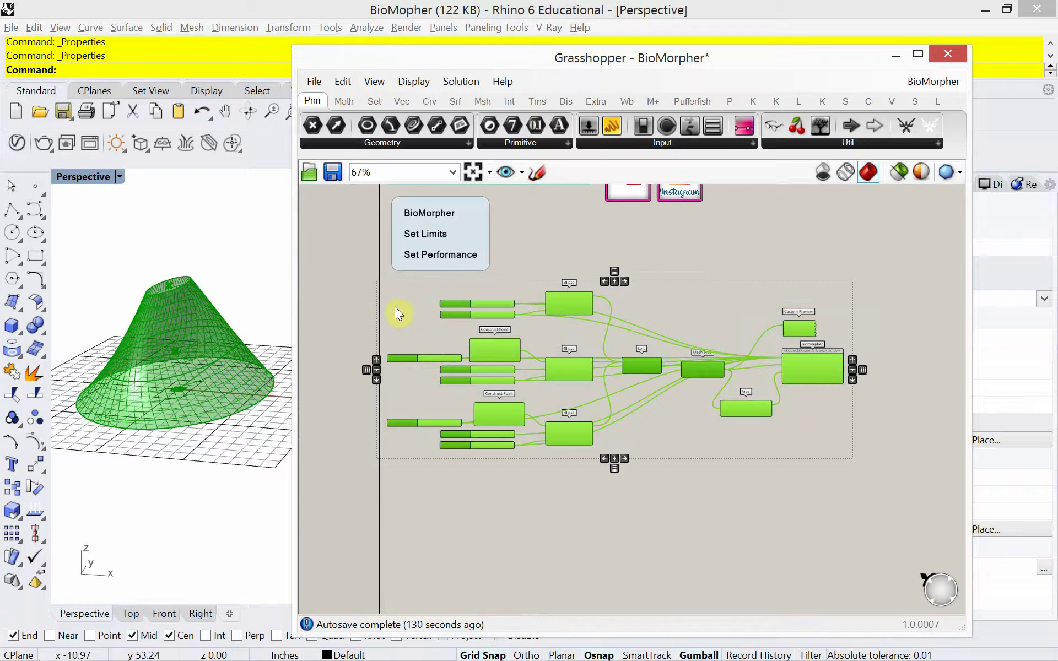
right_click(681, 260)
left_click(711, 284)
left_click_drag(809, 382, 833, 615)
left_click_drag(609, 550, 582, 554)
Review the BioMorpher notes, narrow the Grasshopper window, and pan to empty canvas.
right_click_drag(466, 376, 448, 480)
scroll(357, 264, "up", 4)
right_click_drag(452, 316, 418, 373)
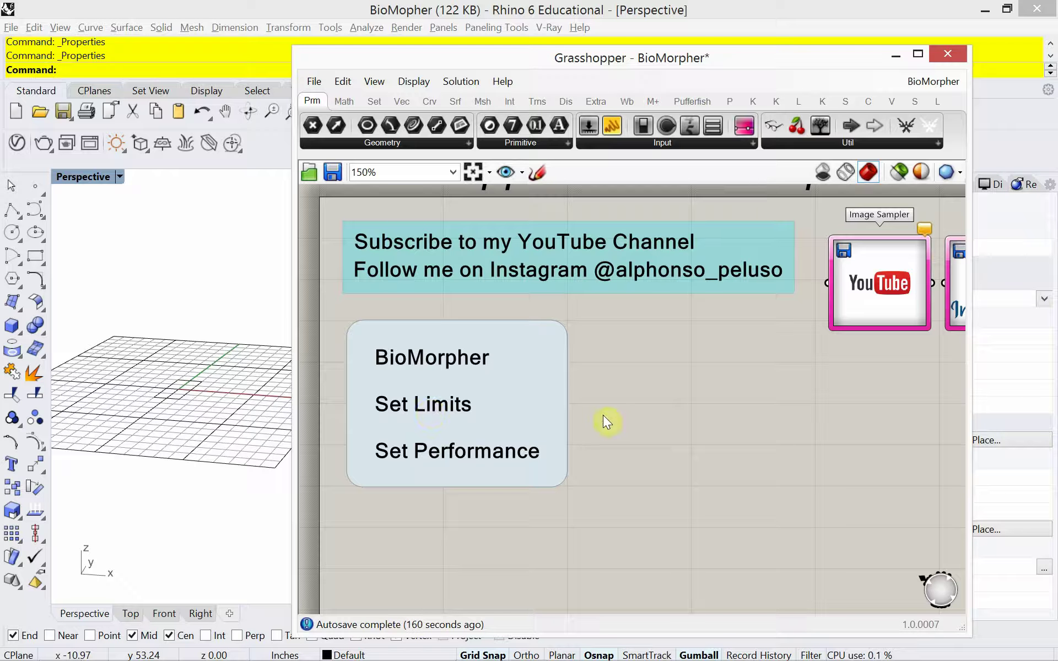
scroll(165, 397, "up", 2)
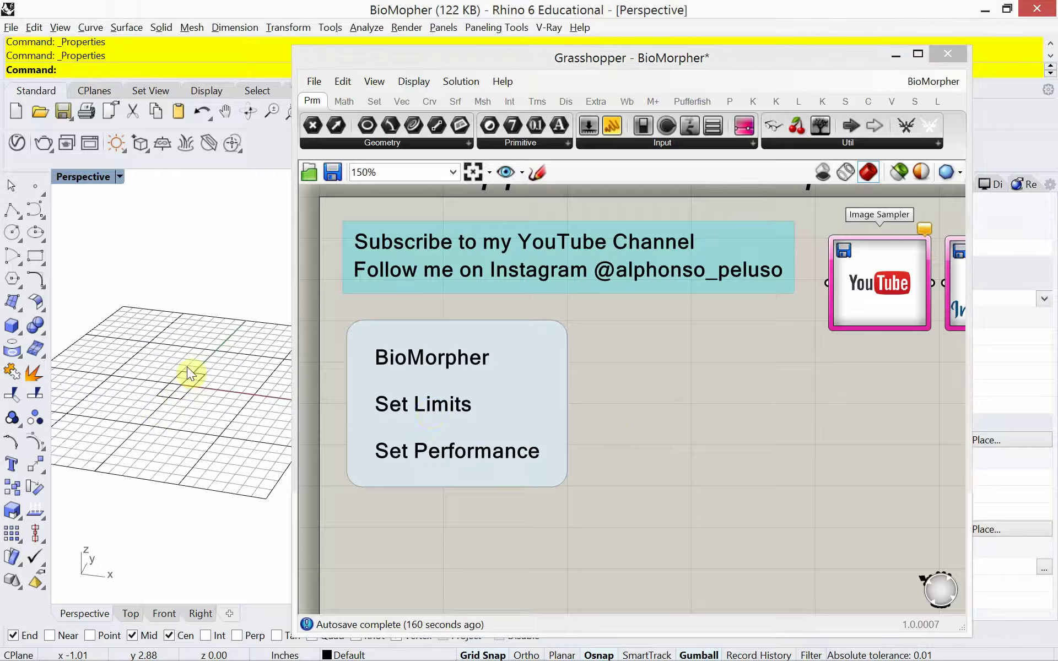
scroll(195, 375, "up", 2)
right_click_drag(372, 426, 371, 374)
right_click_drag(422, 489, 397, 444)
scroll(219, 474, "up", 2)
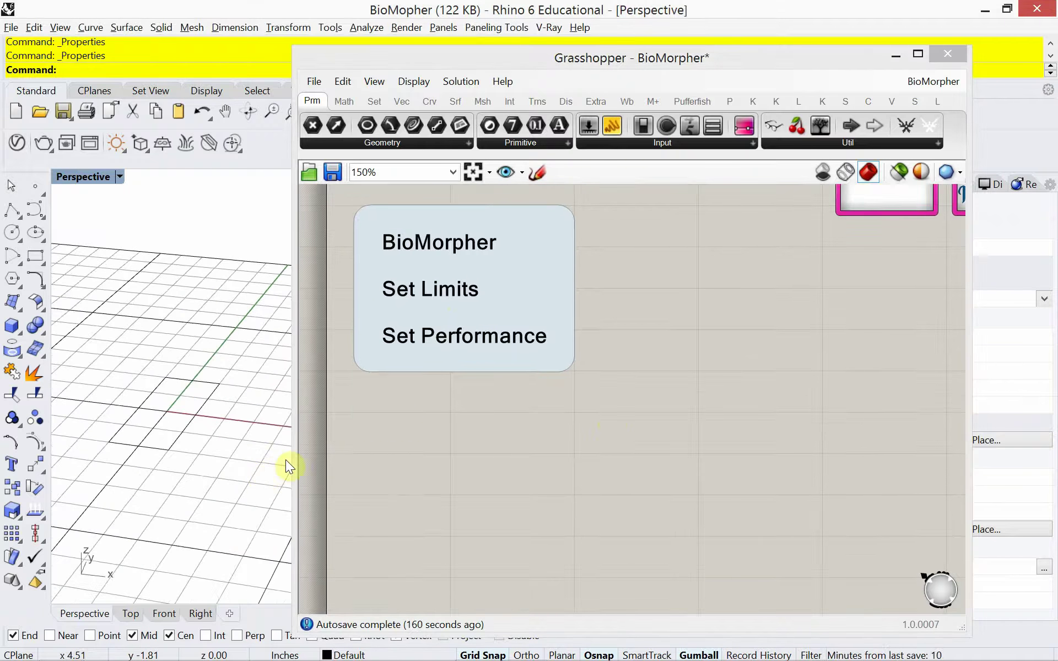
left_click_drag(286, 459, 334, 454)
right_click_drag(460, 452, 520, 429)
Add an Ellipse component via the 'ell' search and position it on the canvas.
double_click(584, 439)
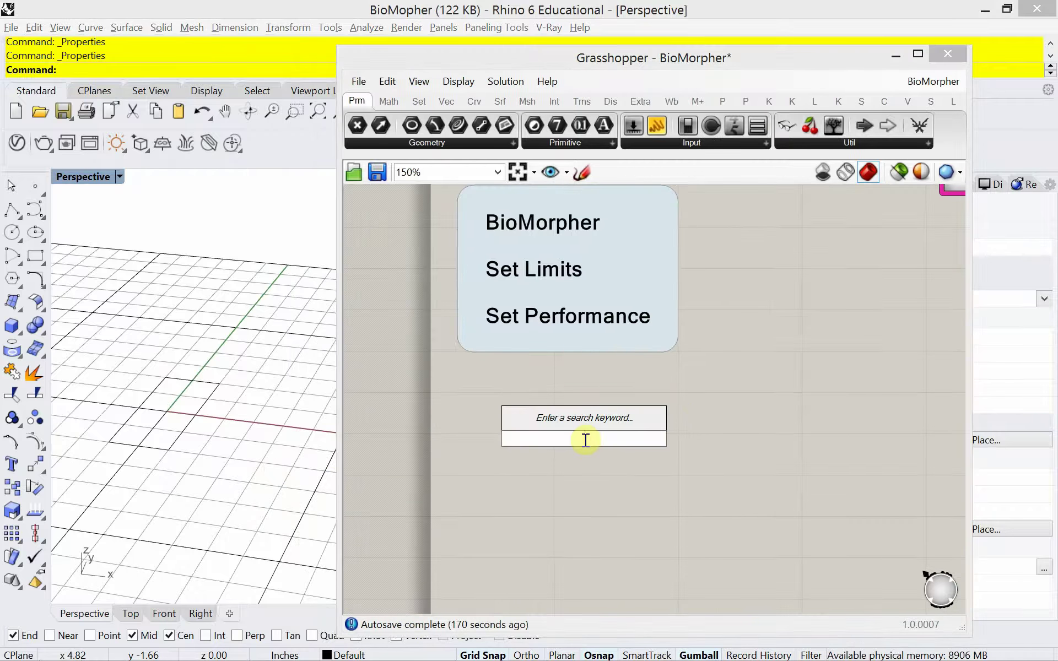
type("ell")
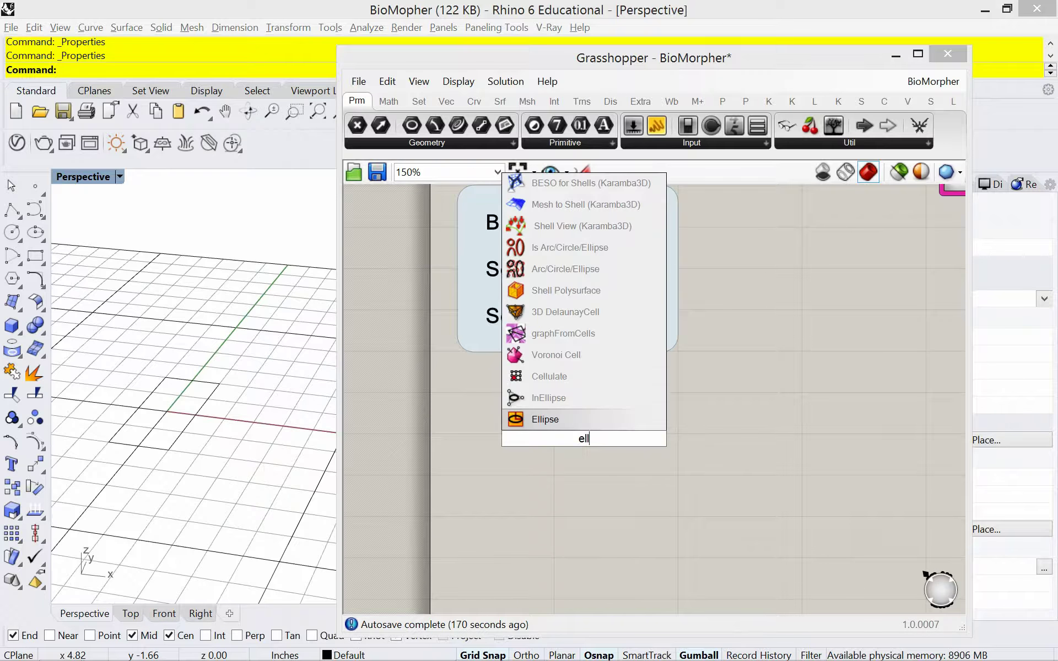
left_click(585, 423)
left_click_drag(582, 455, 666, 452)
left_click(718, 386)
left_click_drag(681, 428, 708, 409)
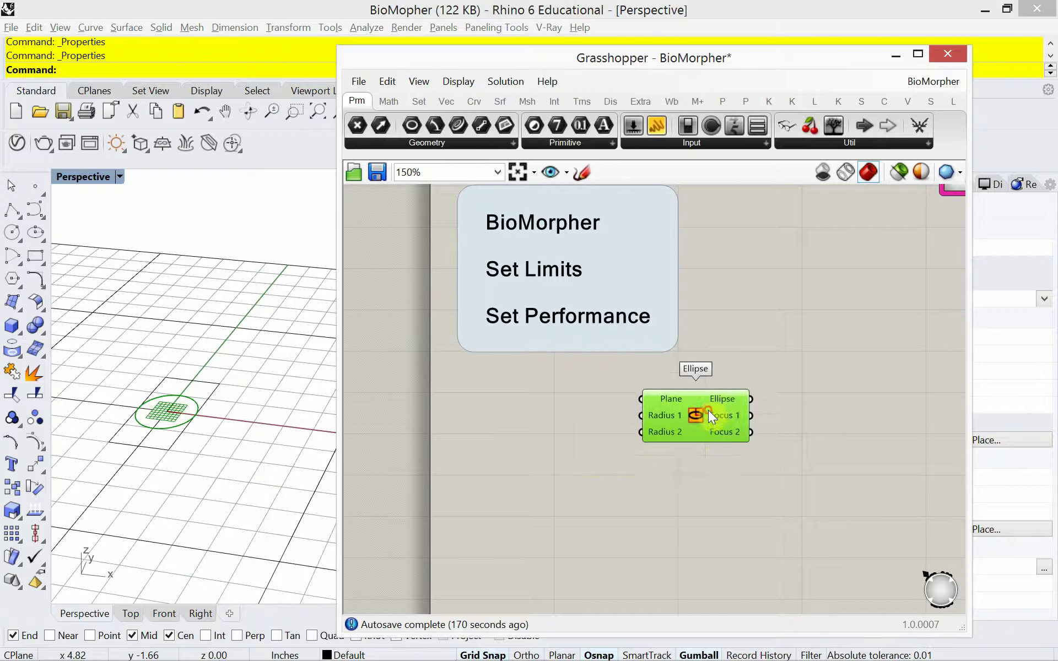
scroll(548, 411, "up", 1)
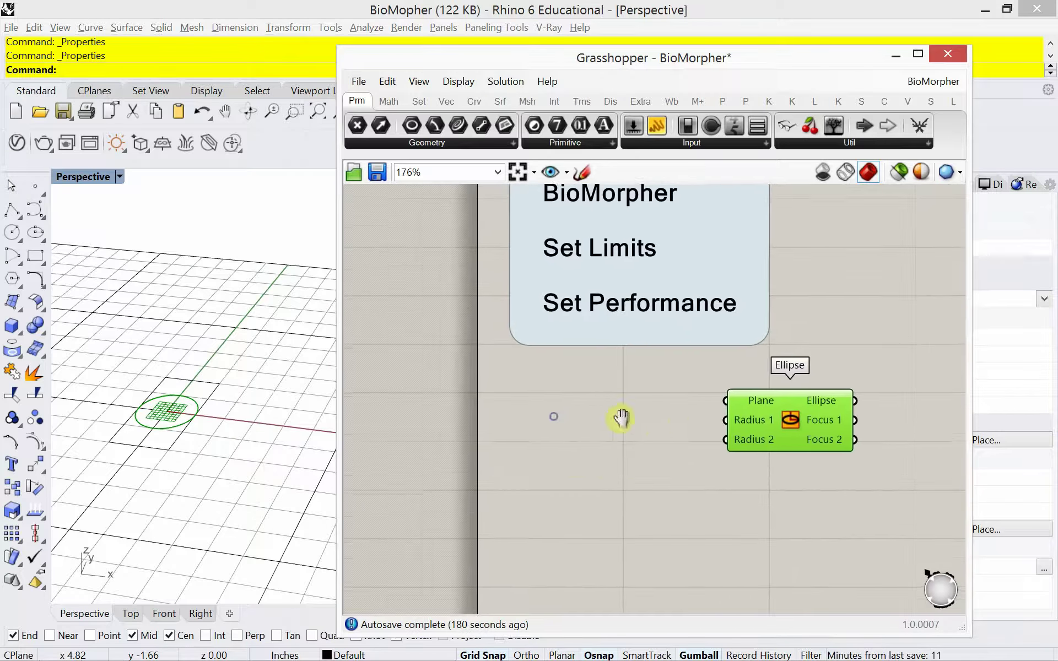
left_click_drag(754, 411, 801, 416)
Wire two 0<9.000 sliders into Radius 1 and Radius 2, set to 1.938 and 4.080.
double_click(597, 442)
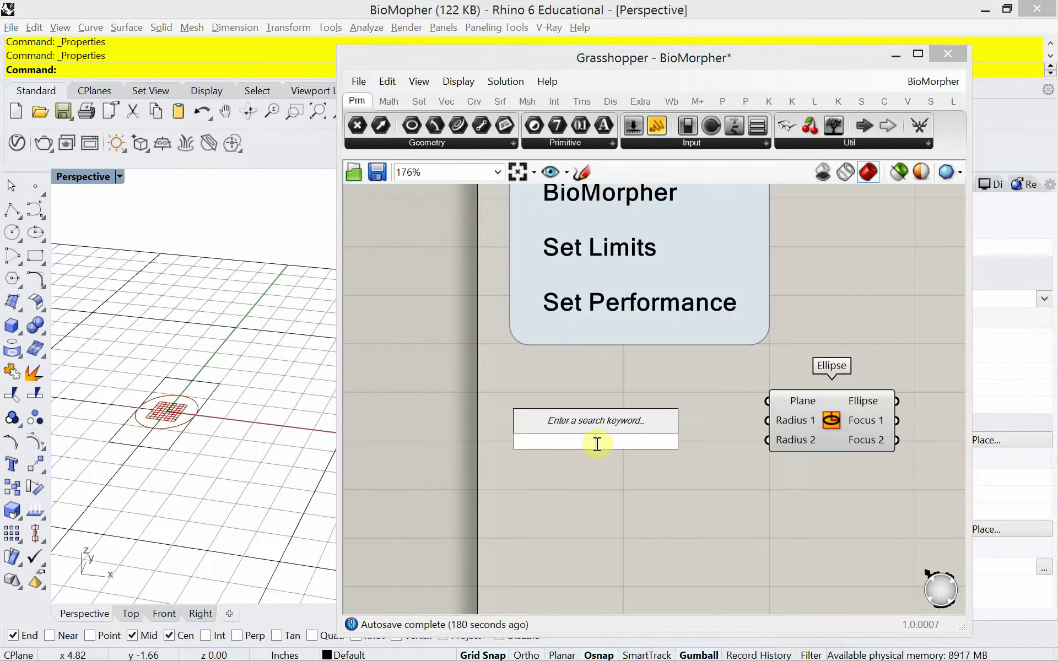
type("0<")
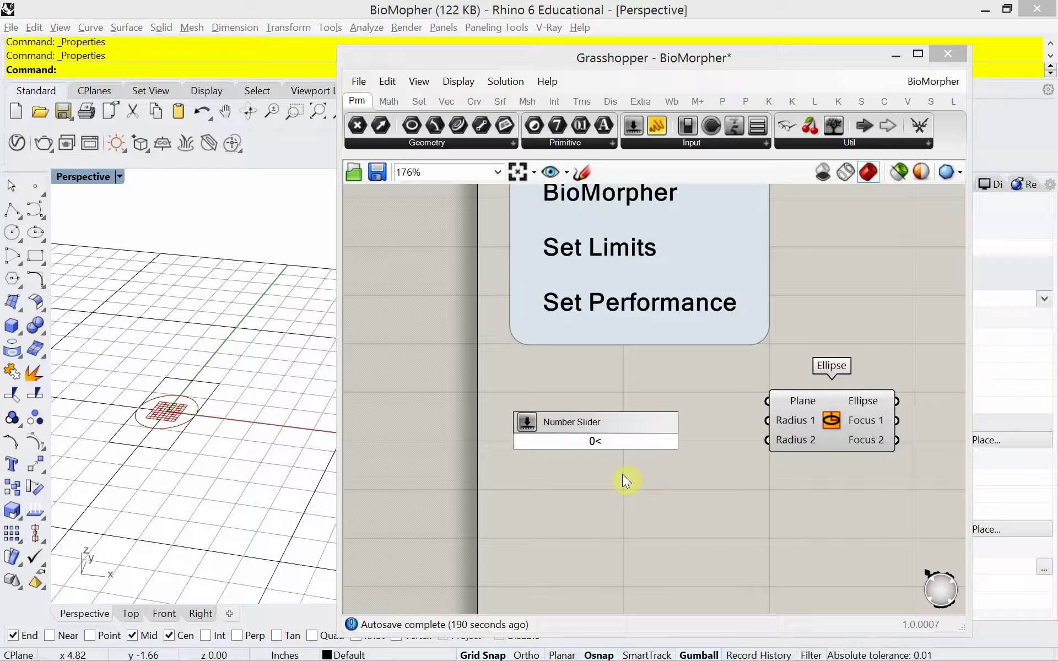
type("9.000")
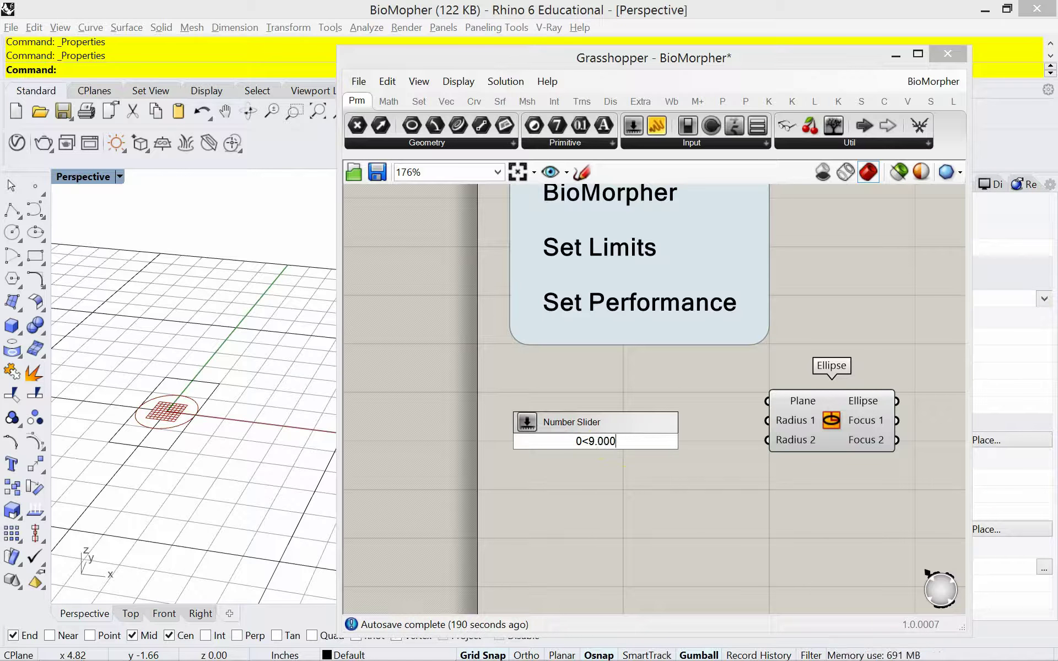
key("Return")
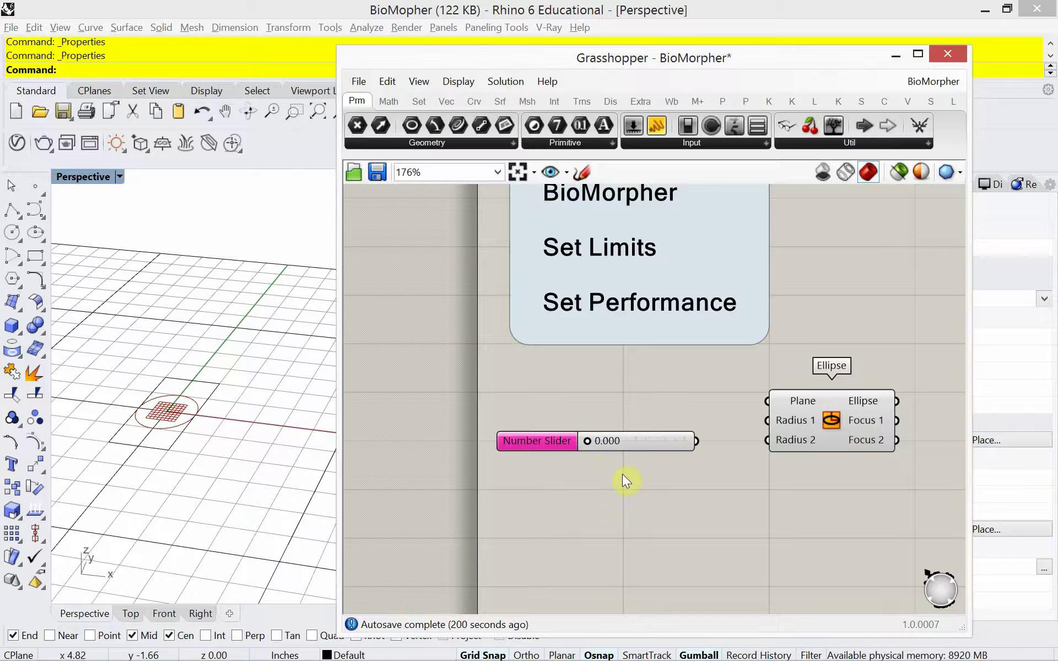
left_click_drag(697, 439, 767, 420)
left_click_drag(659, 445, 665, 425)
left_click_drag(595, 426, 616, 429)
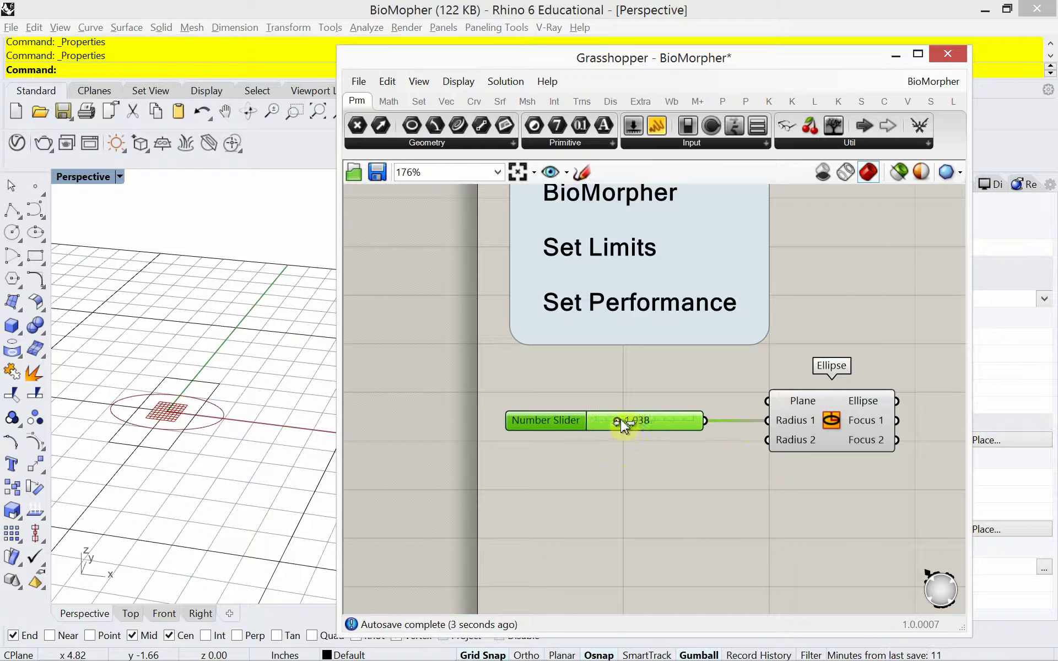
left_click_drag(620, 421, 579, 450)
left_click_drag(707, 452, 768, 440)
left_click_drag(634, 453, 616, 422)
right_click_drag(711, 474, 707, 433)
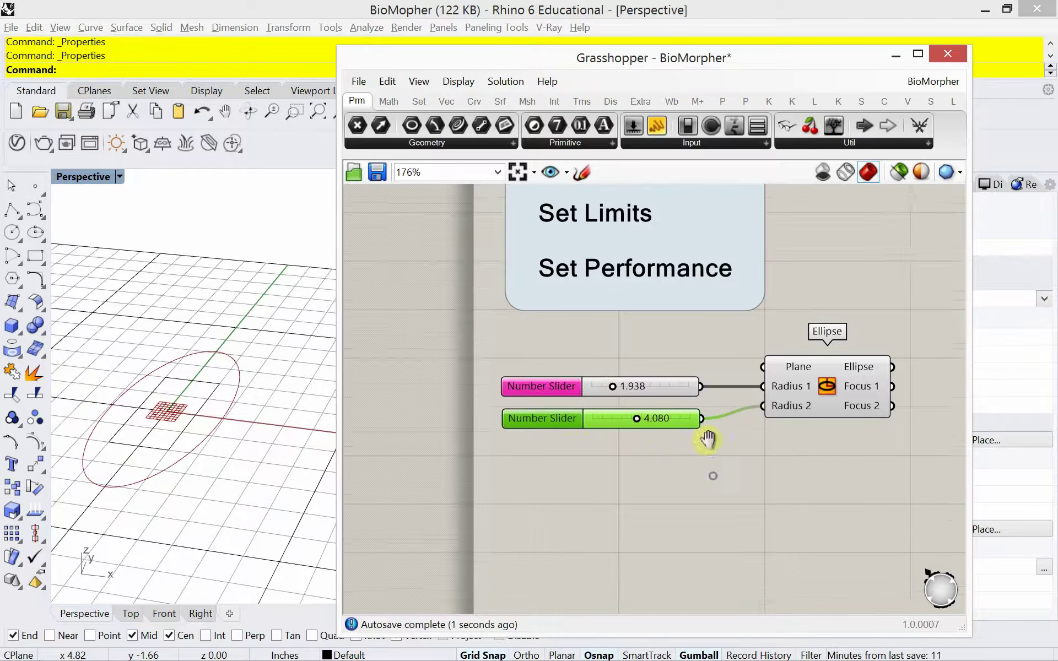
mouse_move(806, 392)
left_mouse_down()
mouse_move(808, 406)
mouse_move(808, 395)
left_mouse_up()
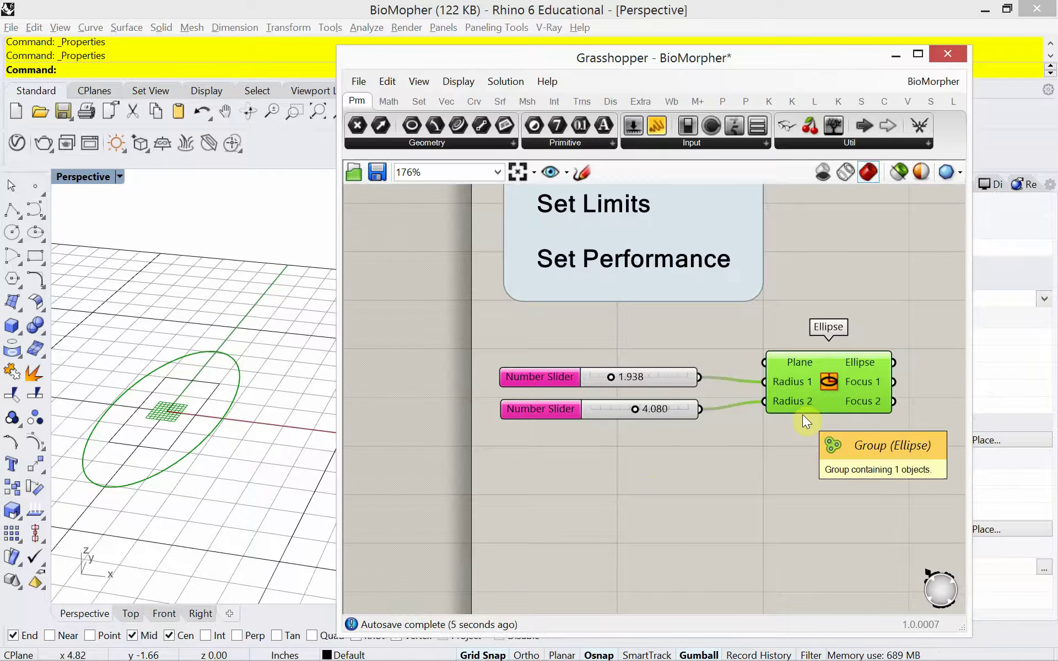
scroll(802, 413, "down", 2)
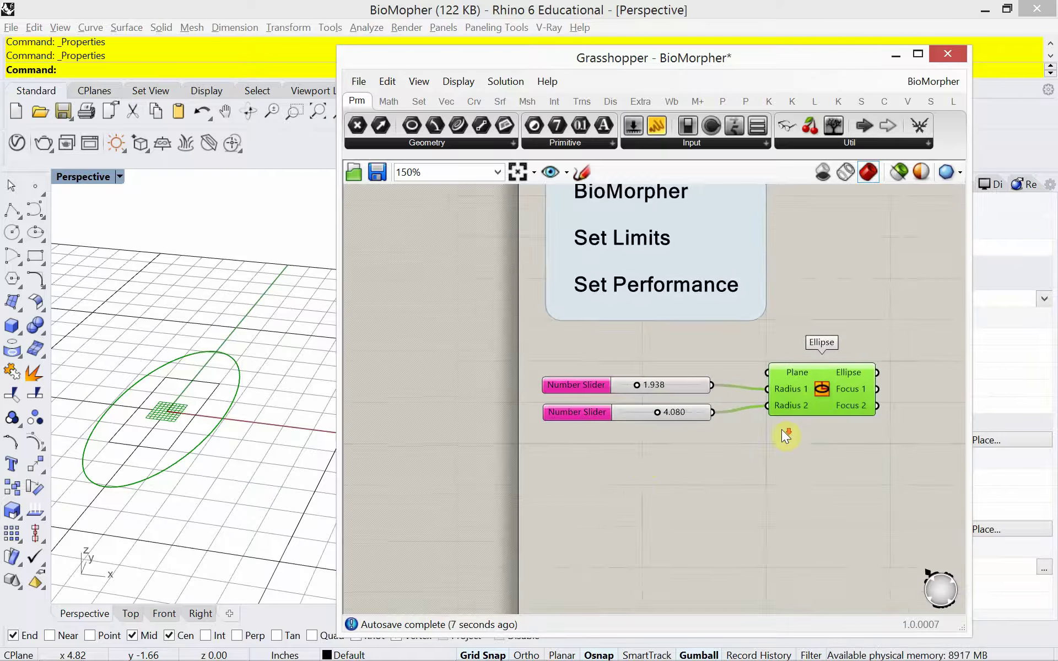
Duplicate the sliders and Ellipse below, setting the copy's radii to 1.218 and 2.940.
left_click_drag(816, 473, 620, 363)
key("ctrl+c")
key("ctrl+v")
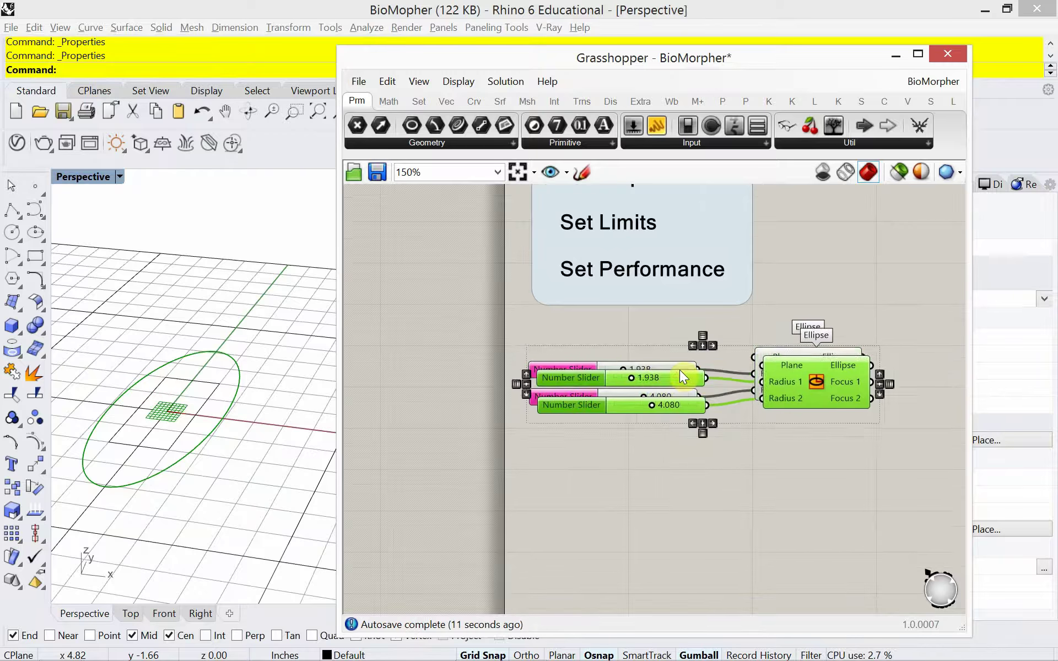
left_click_drag(801, 388, 789, 522)
left_click(768, 451)
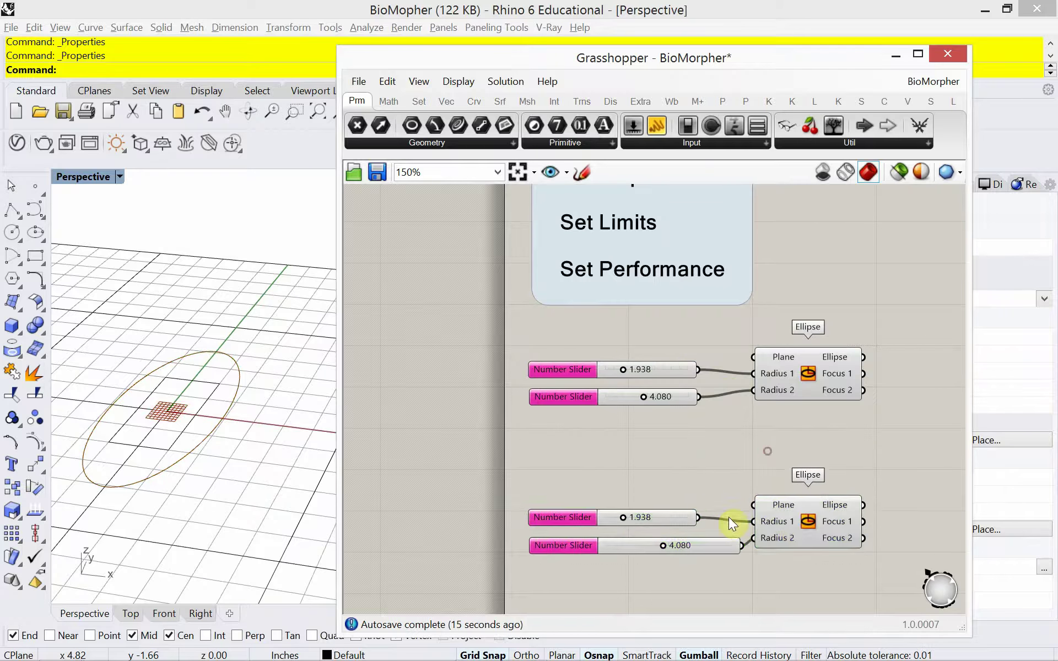
left_click_drag(735, 546, 693, 546)
left_click_drag(790, 521, 792, 517)
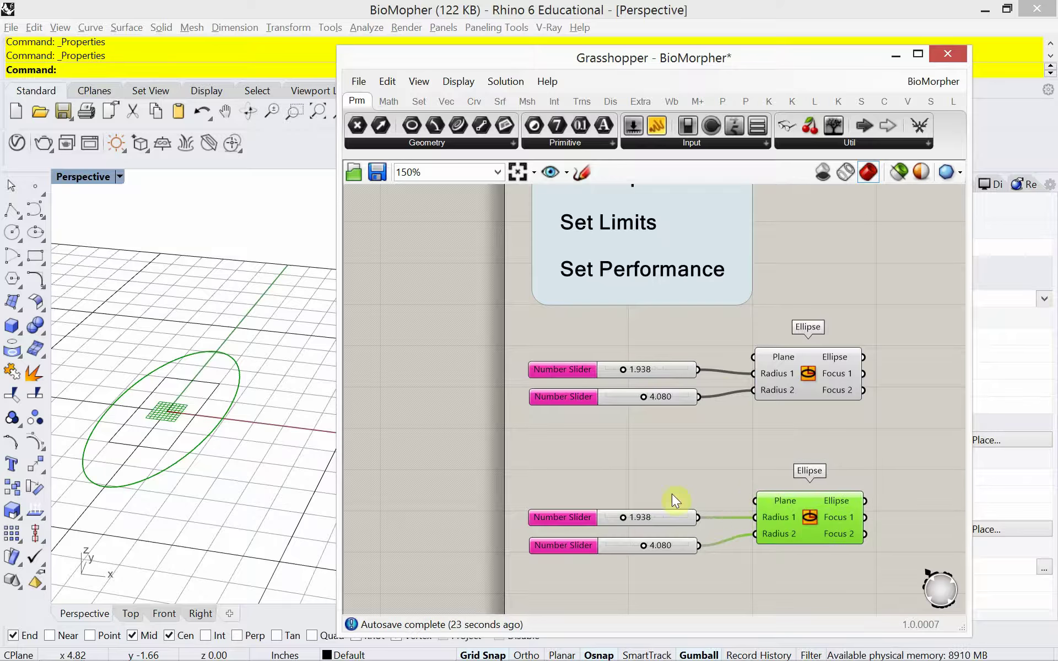
left_click_drag(624, 517, 633, 550)
Add a Construct Point via 'xyz' search and wire it into the lower Ellipse's Plane.
double_click(610, 458)
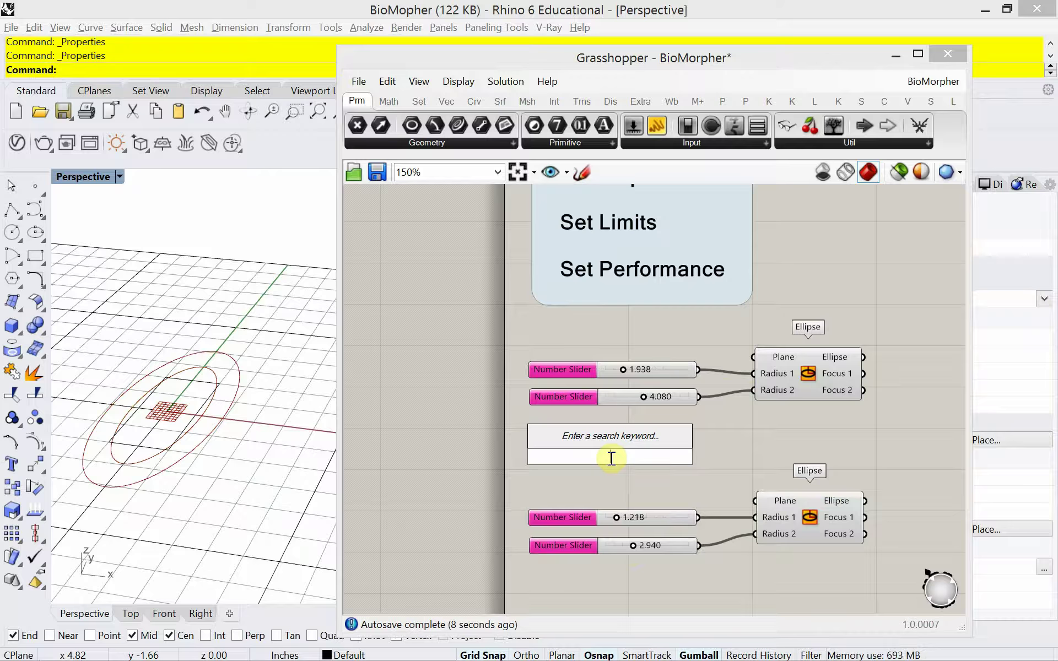
type("xyz")
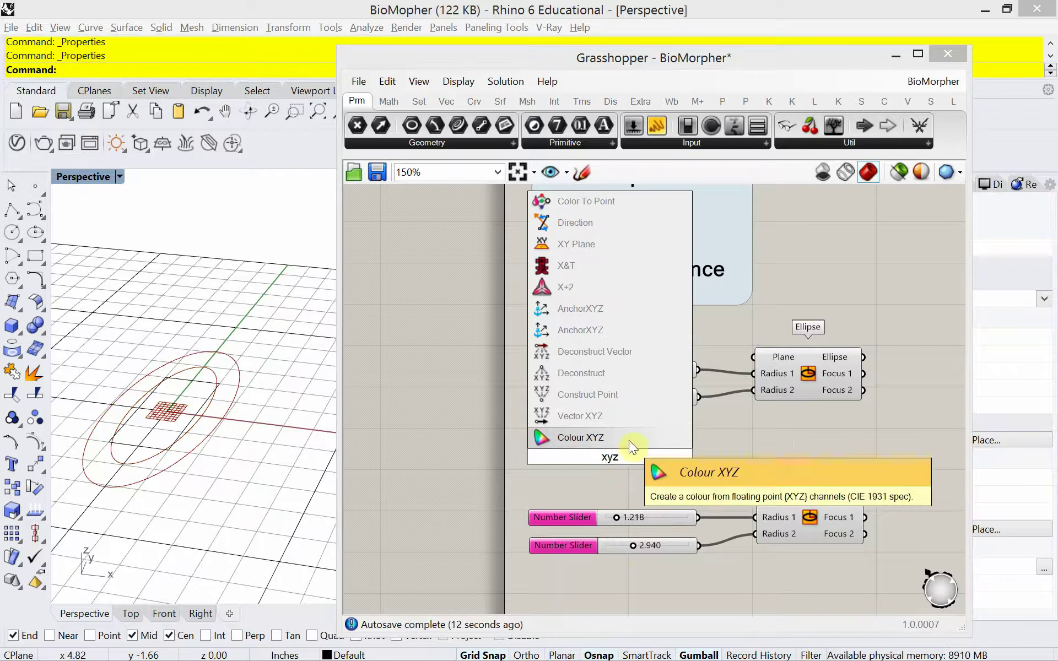
left_click(610, 393)
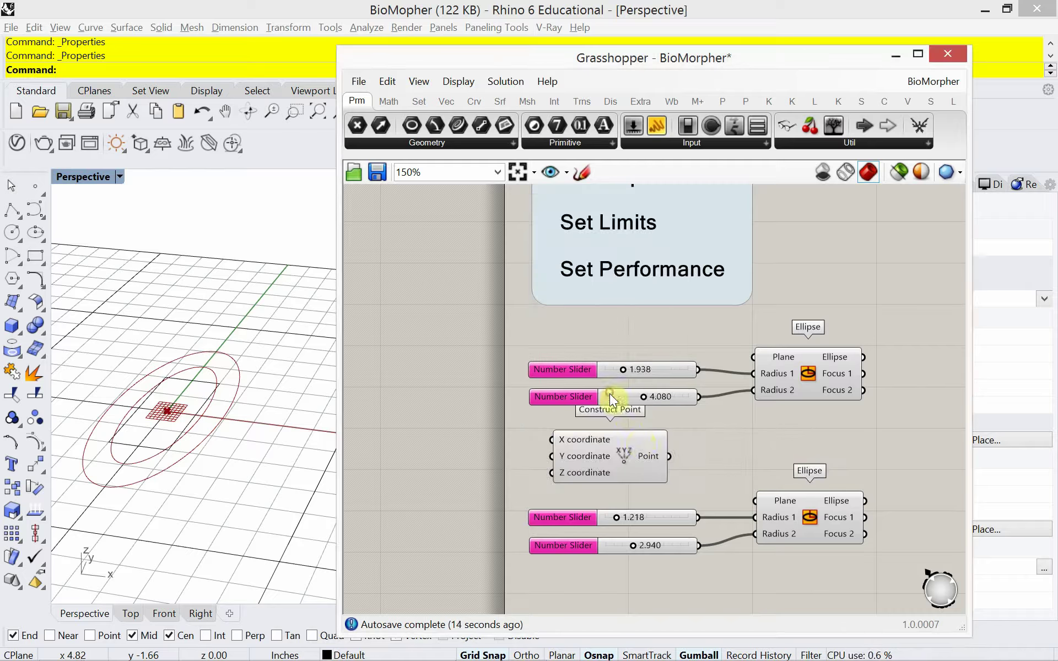
left_click_drag(670, 458, 752, 501)
left_click_drag(646, 468, 643, 481)
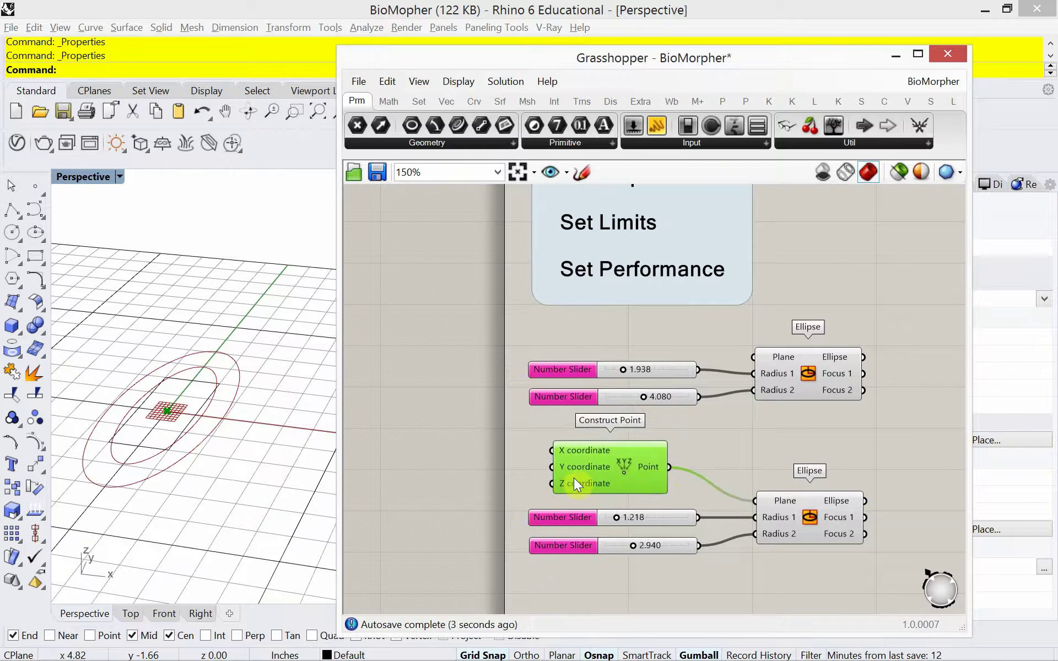
mouse_move(574, 480)
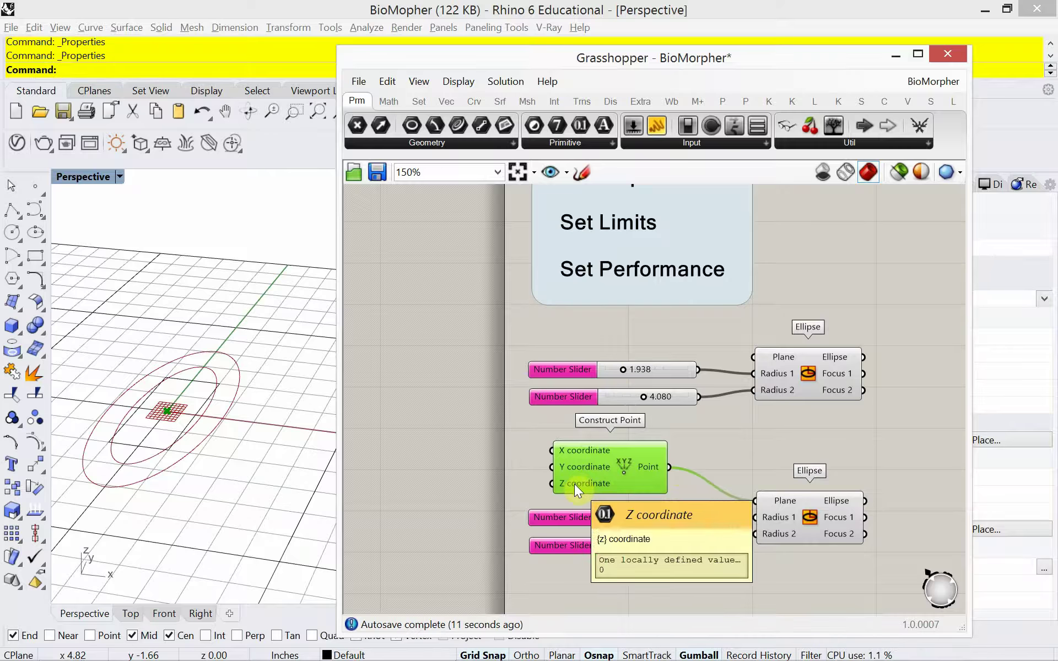
Create a 2.000<5.000 slider at 2.000 and wire it into Construct Point's Z coordinate.
double_click(487, 484)
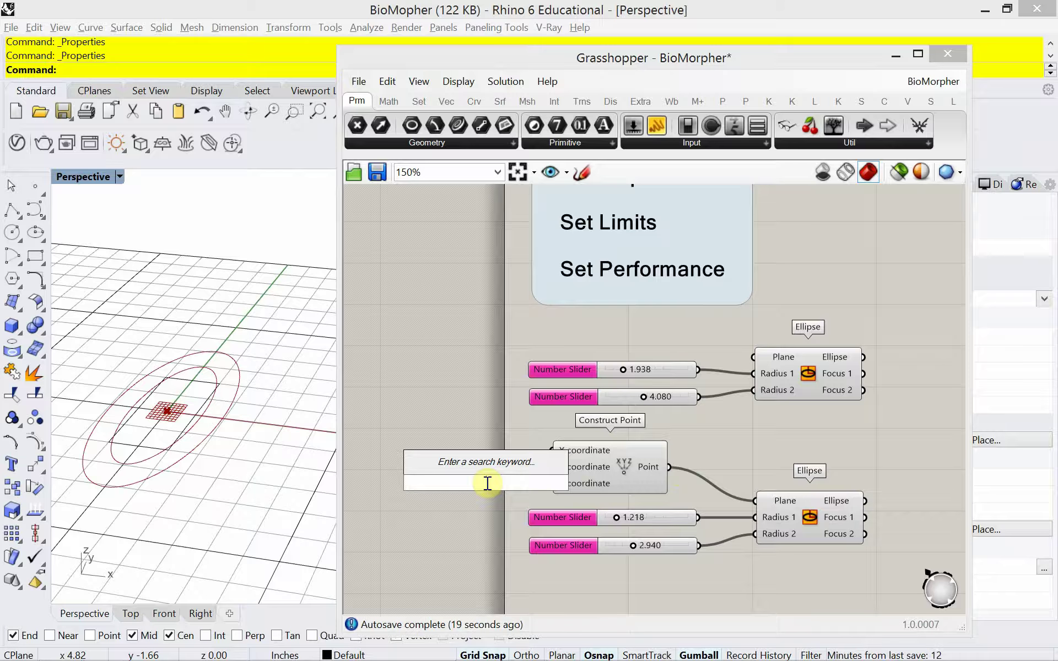
type("2.")
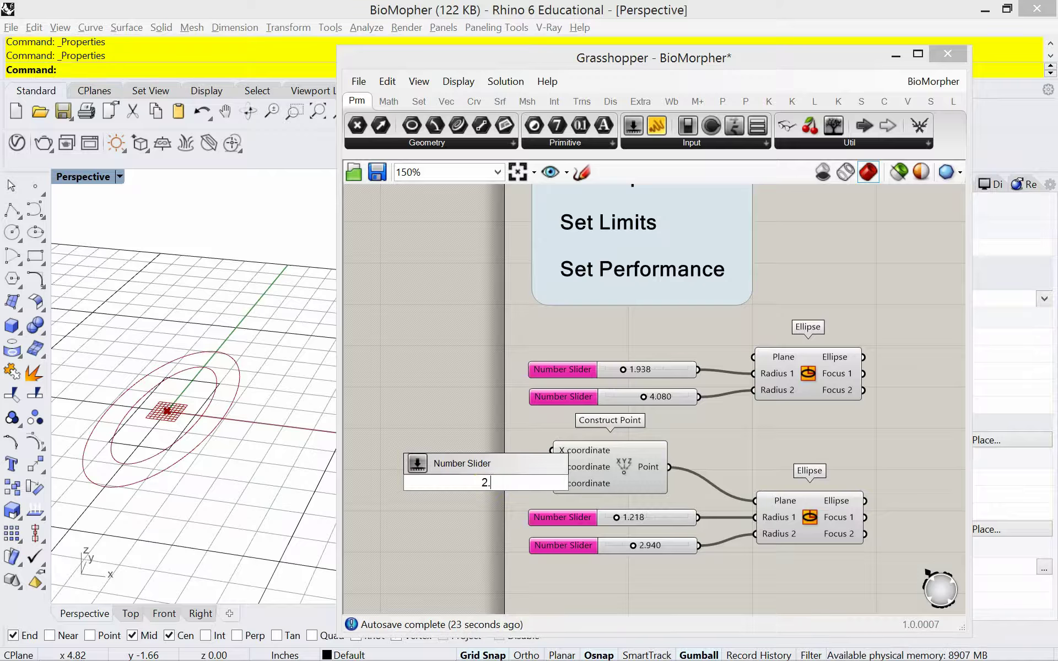
type("000<")
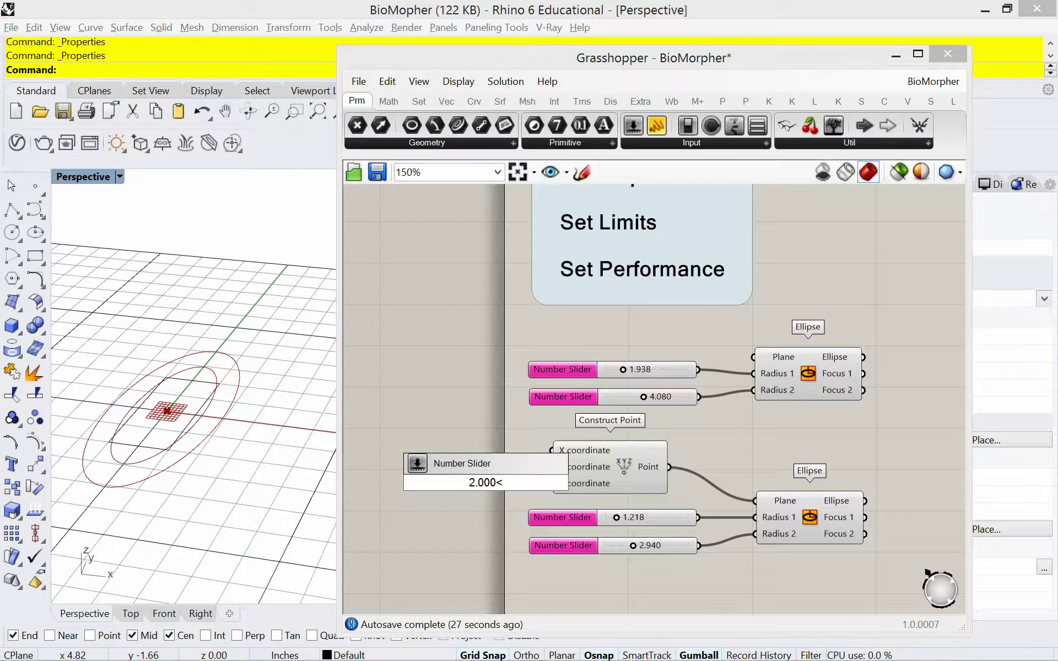
type("5.")
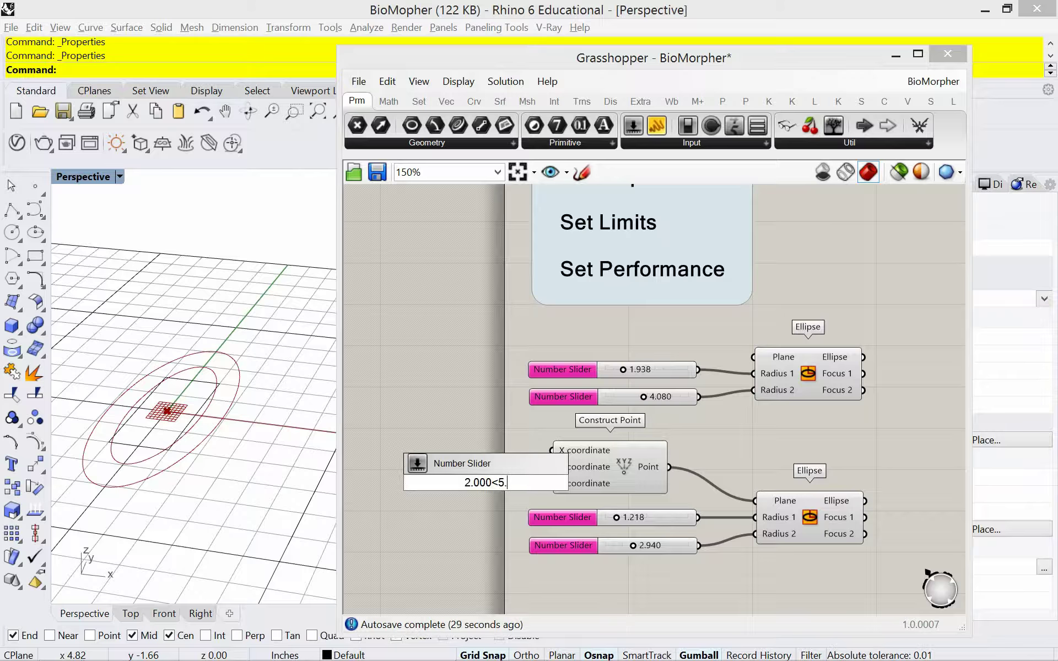
type("000")
key("Return")
mouse_move(538, 479)
left_mouse_down()
mouse_move(496, 479)
mouse_move(540, 493)
mouse_move(552, 484)
left_mouse_up()
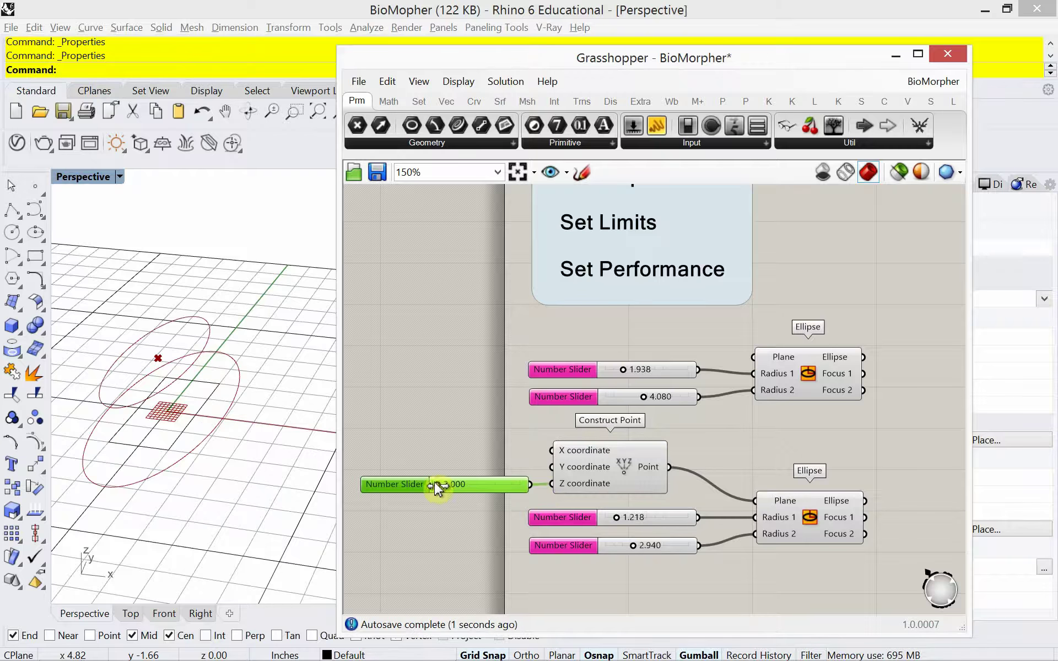
left_click_drag(446, 486, 429, 502)
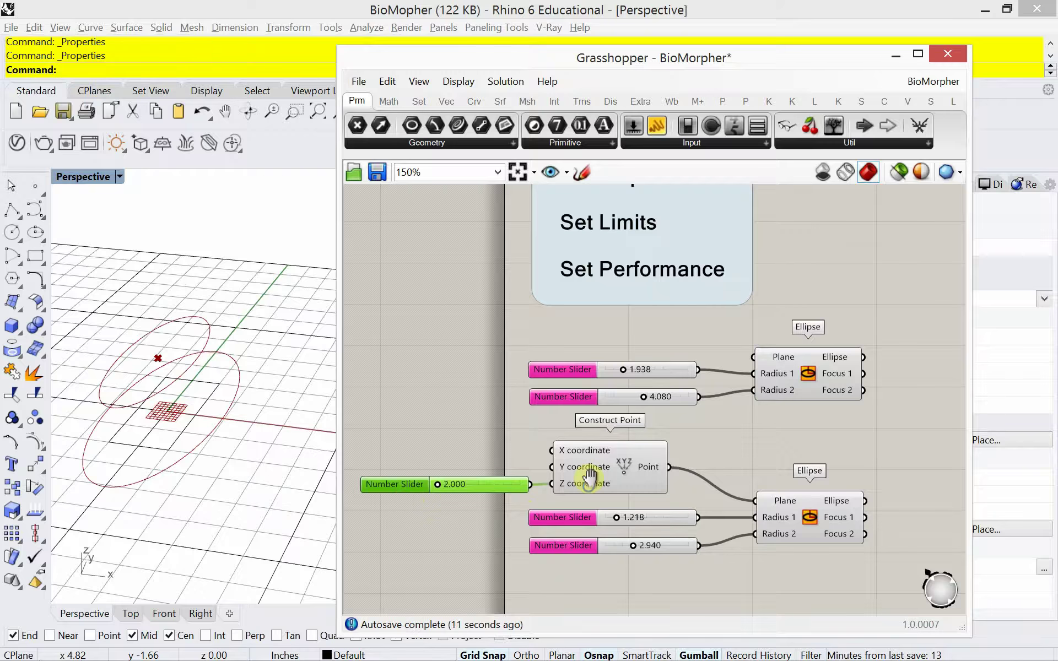
scroll(536, 496, "down", 2)
Copy the slider, point and ellipse group below, with radii 2.358 and 4.740.
scroll(634, 472, "down", 1)
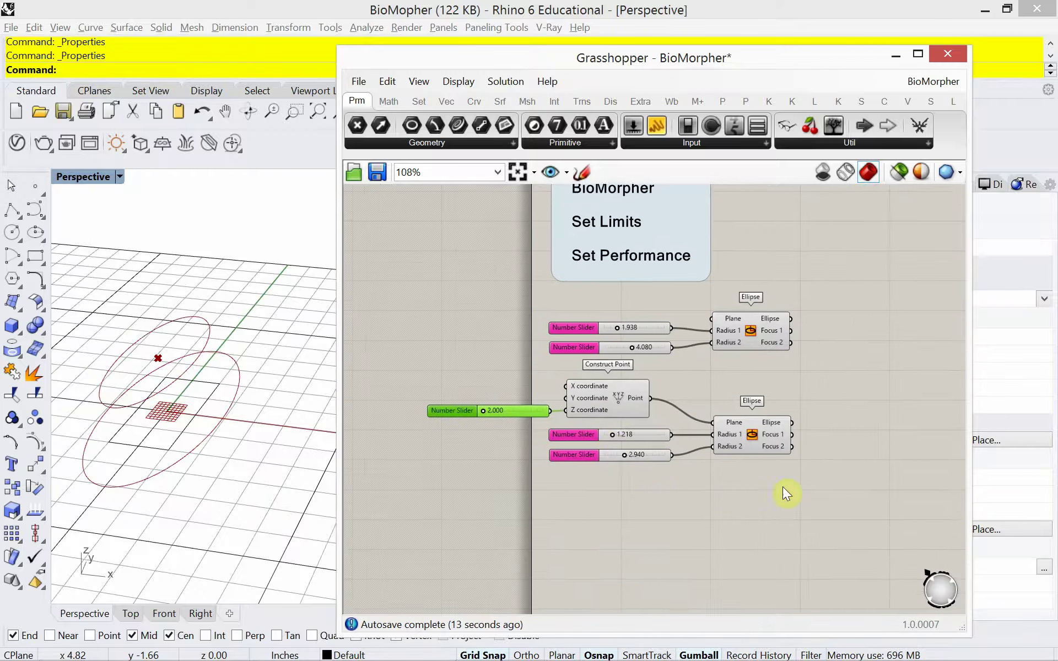
left_click_drag(790, 485, 475, 397)
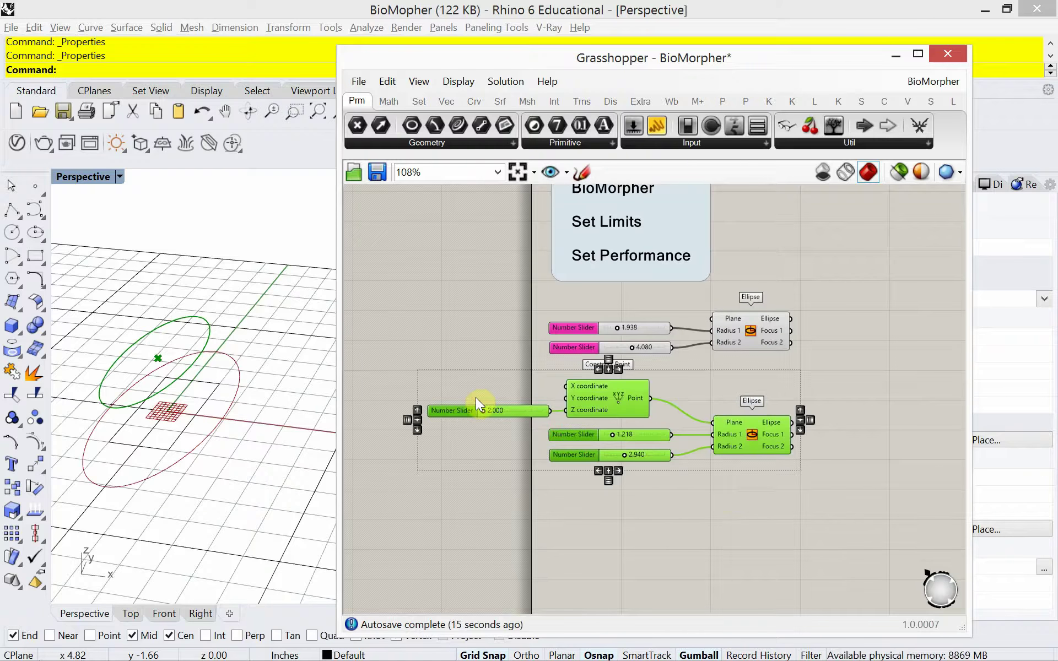
key("ctrl+c")
key("ctrl+v")
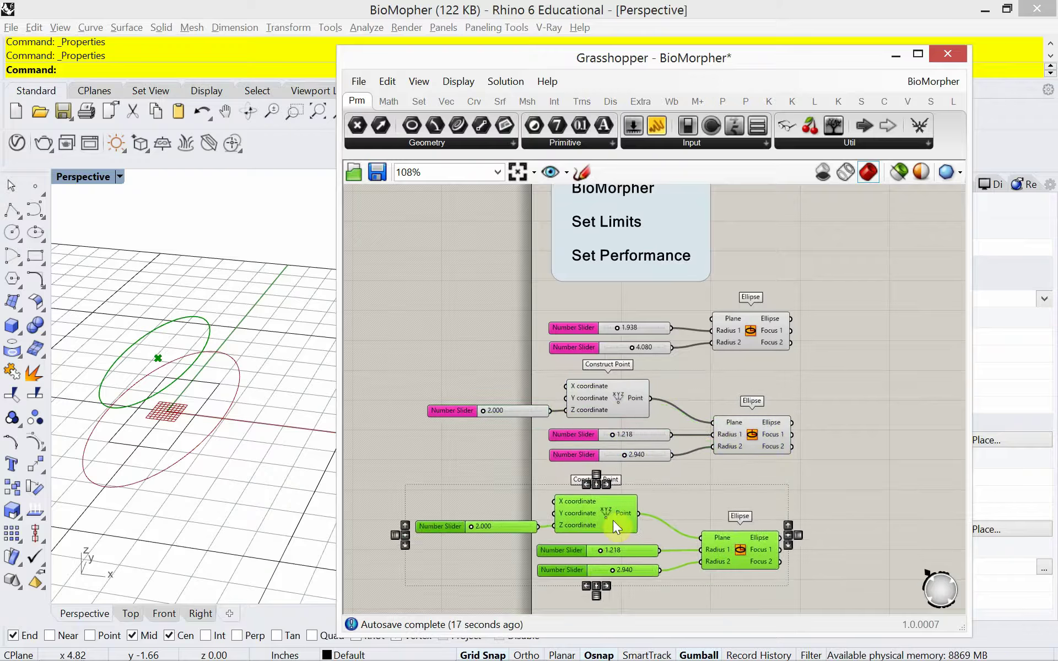
left_click_drag(613, 522, 620, 518)
left_click(831, 470)
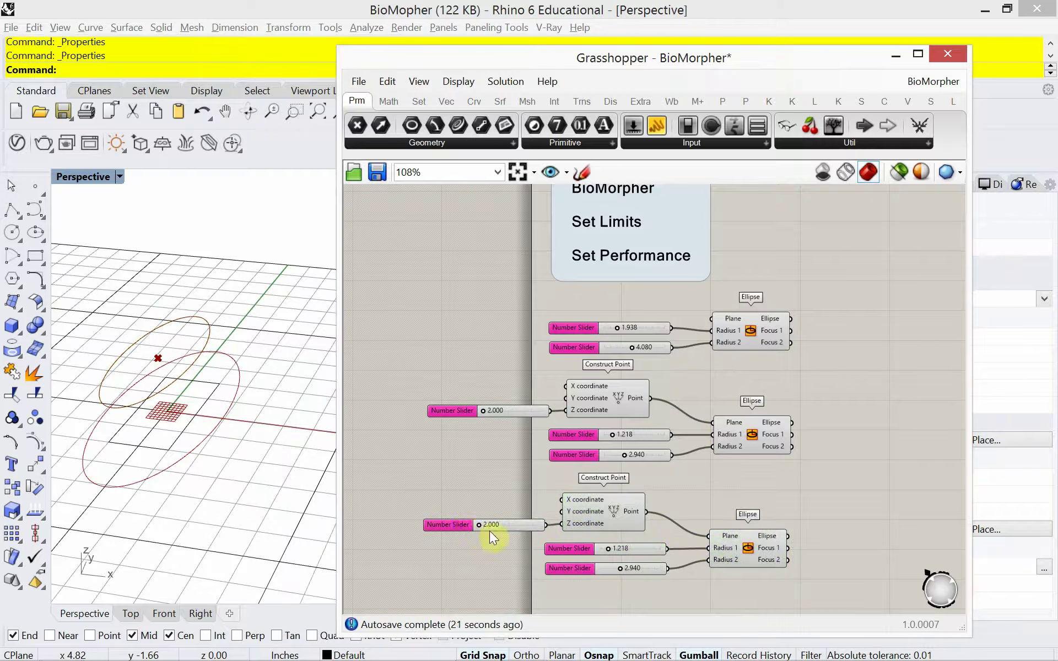
scroll(606, 559, "up", 3)
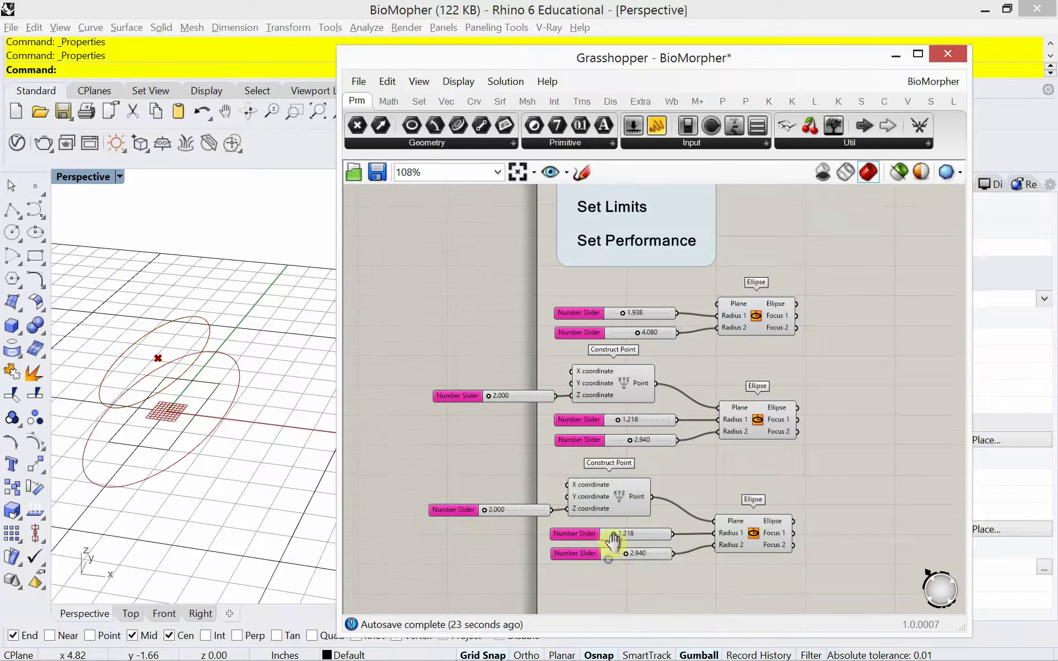
left_click_drag(617, 537, 647, 559)
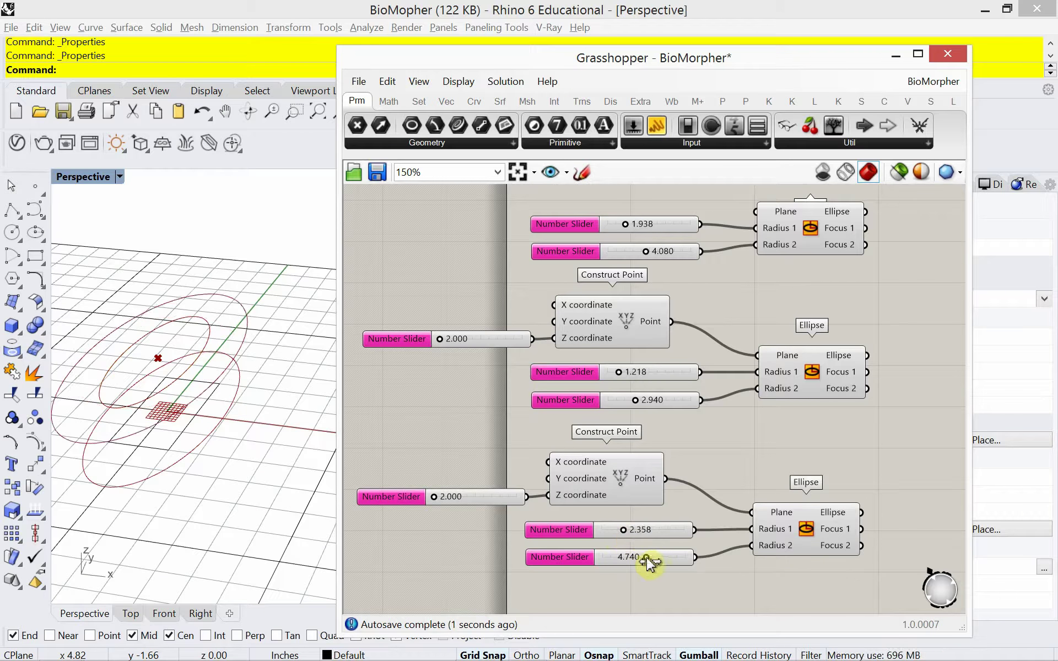
Give the third Z slider a 4 to 9 range and drag it to about 4.067.
right_click(401, 496)
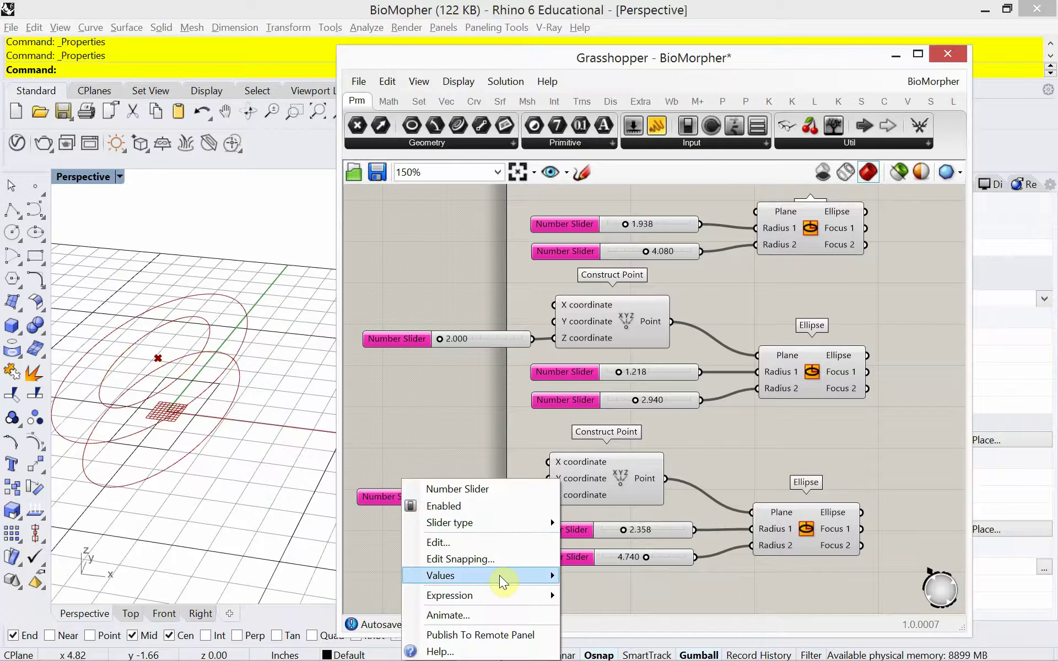
mouse_move(502, 577)
left_click(655, 577)
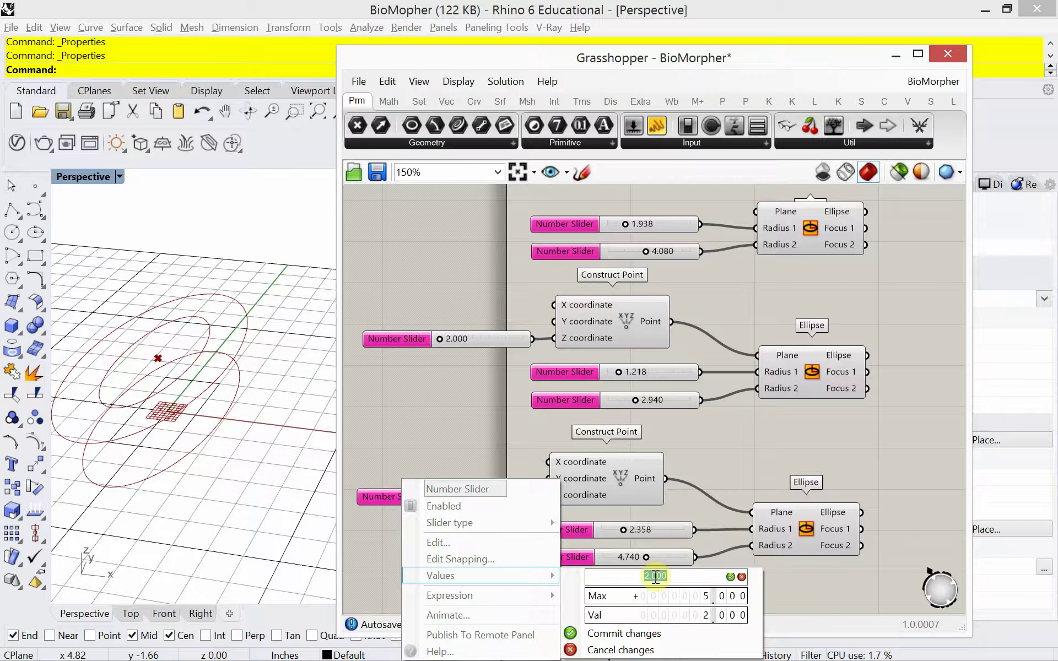
type("4")
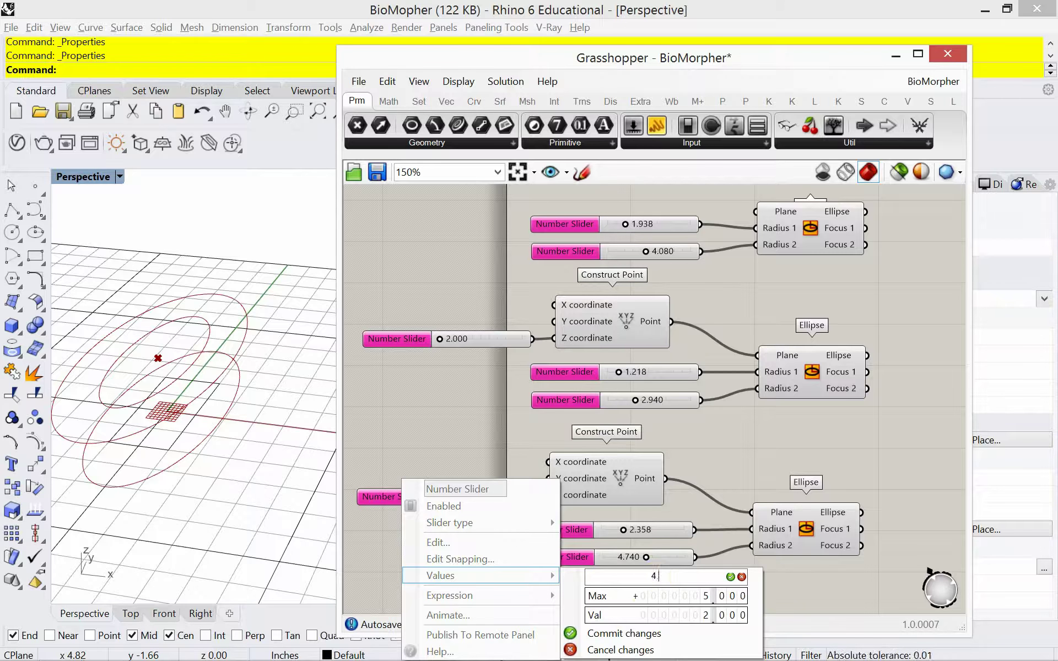
type(".000")
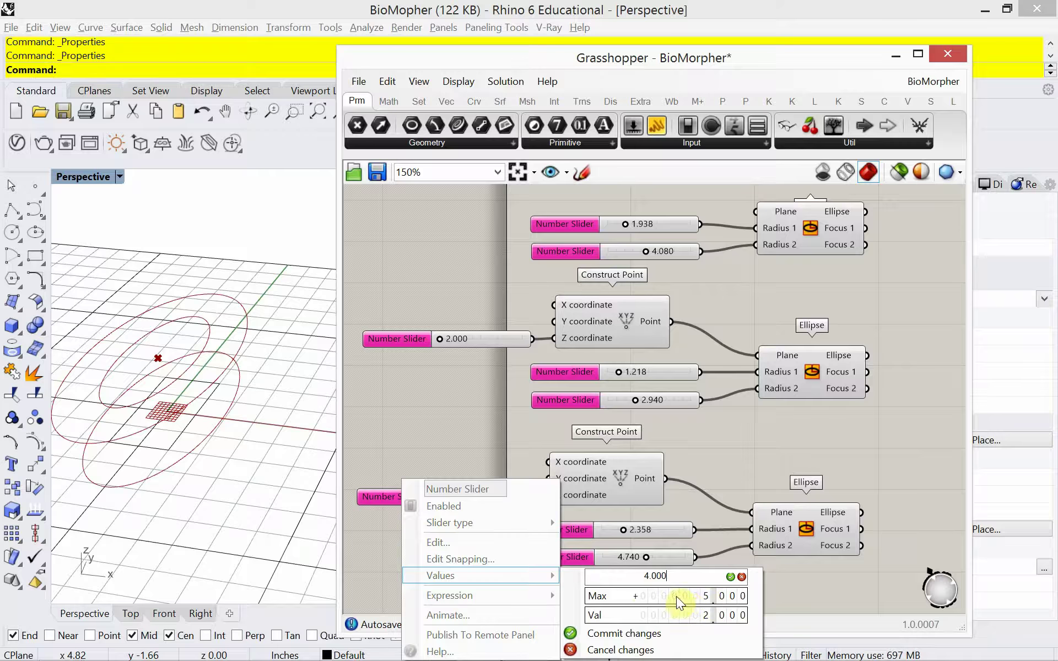
left_click(731, 576)
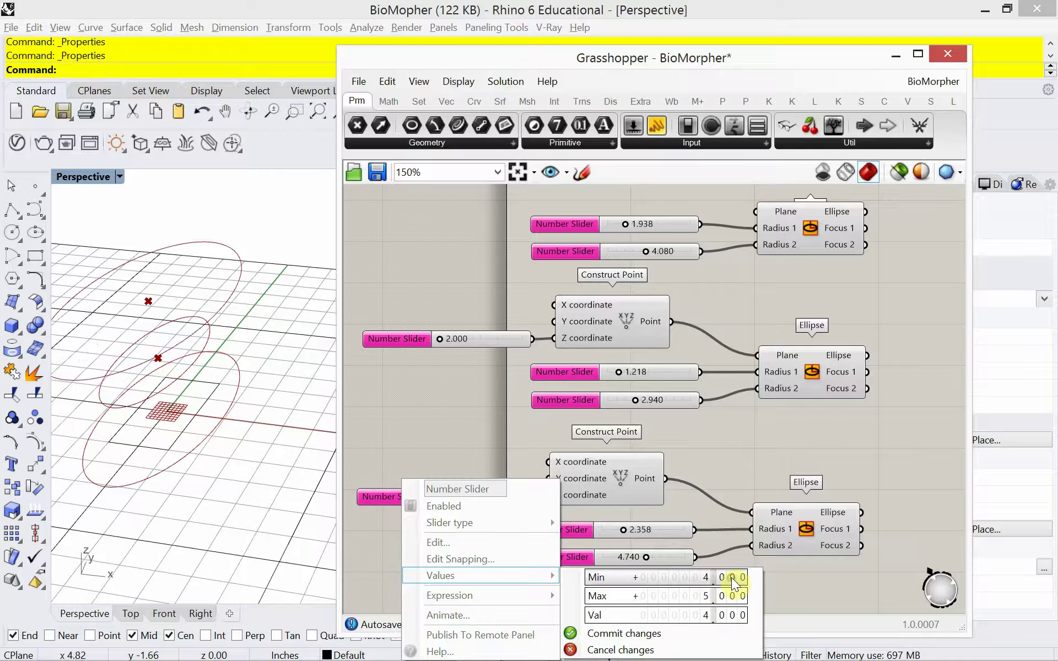
double_click(670, 596)
type("9")
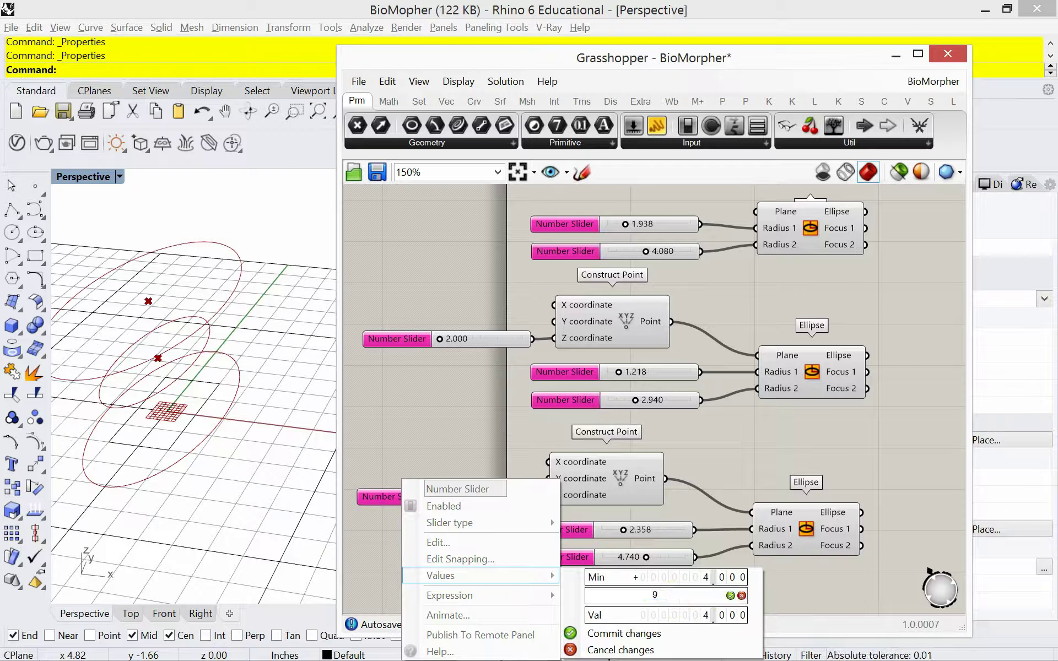
left_click(731, 596)
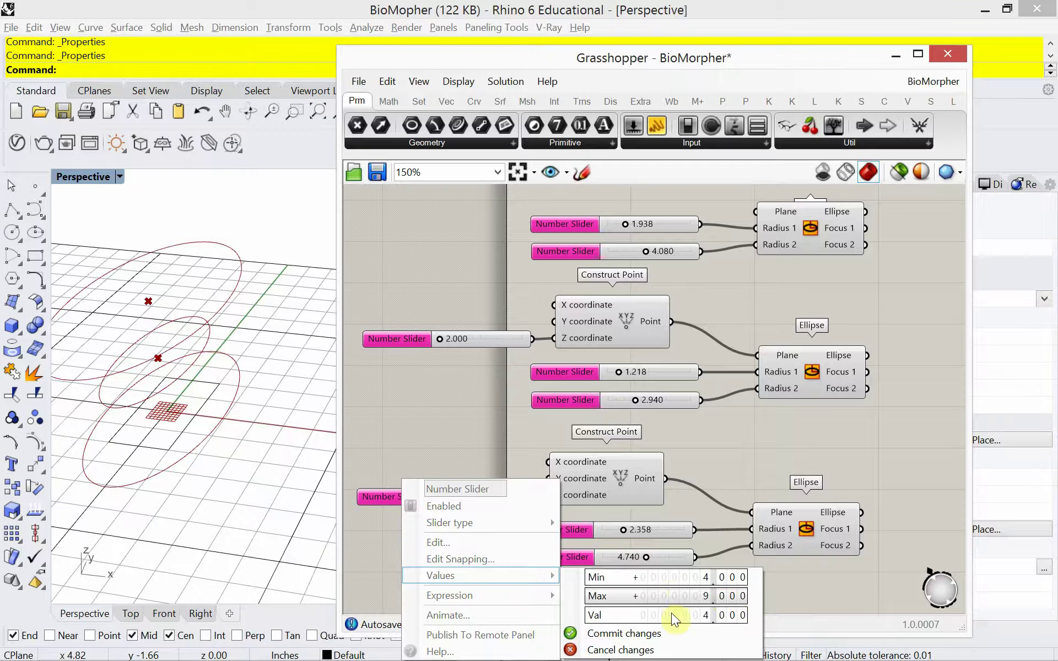
left_click(646, 632)
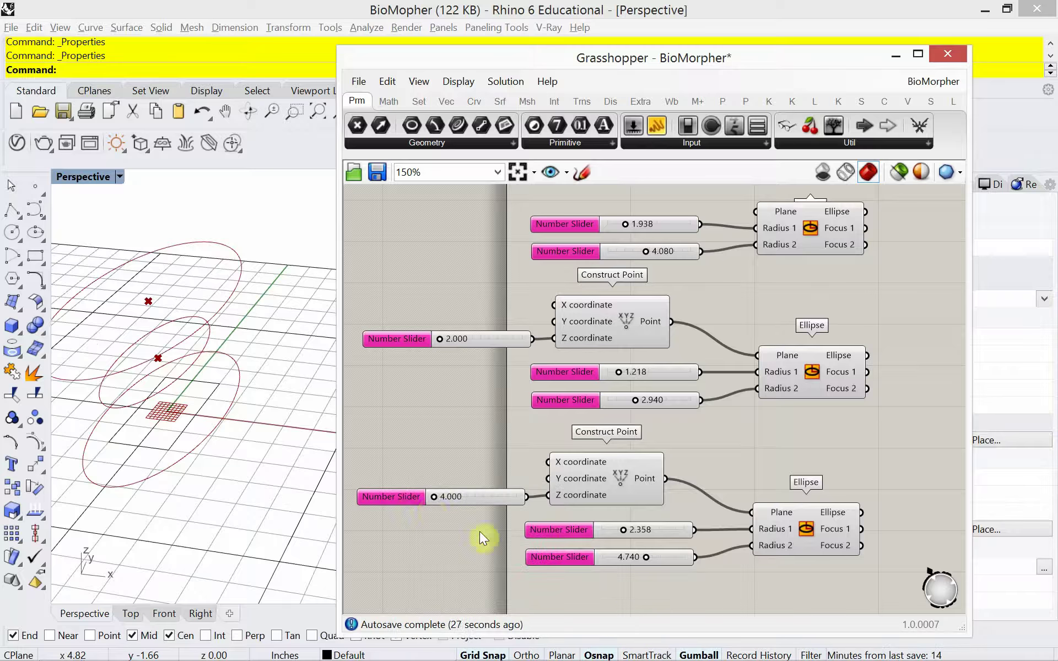
left_click_drag(434, 496, 432, 519)
Move the whole ellipse definition to the right and recentre the canvas.
scroll(649, 428, "down", 2)
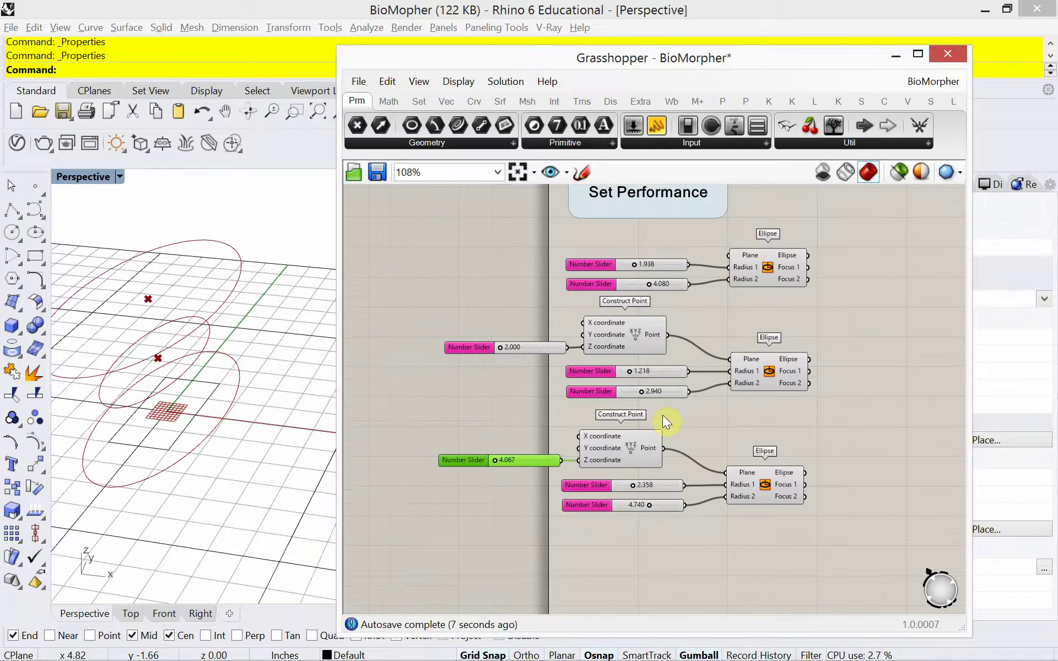
left_click_drag(854, 540, 425, 226)
left_click_drag(614, 330, 740, 342)
right_click_drag(663, 323, 630, 312)
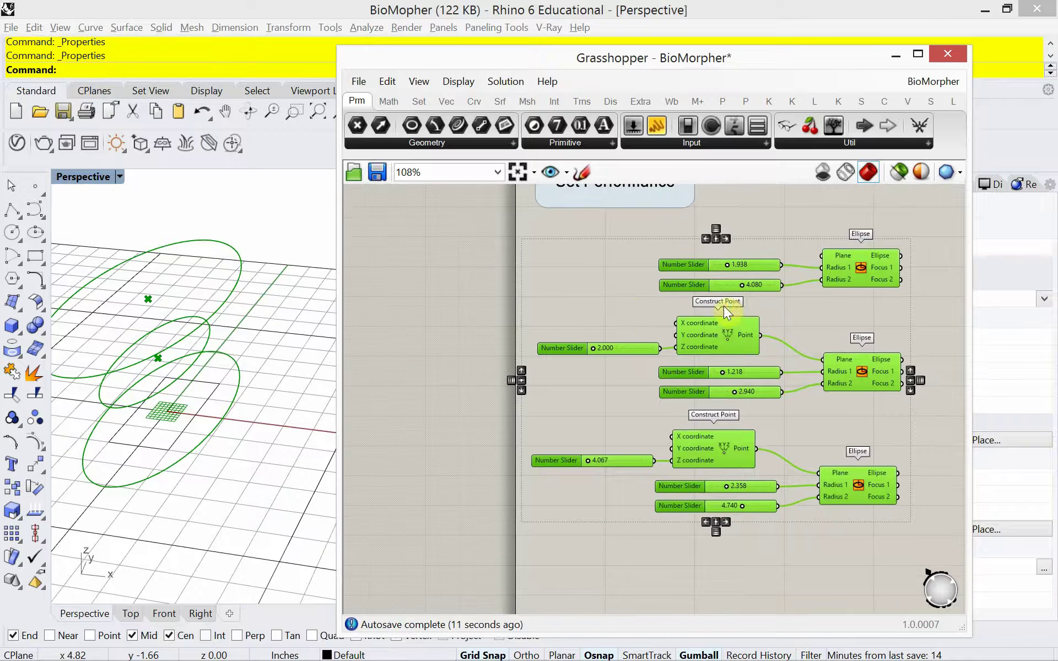
left_click(854, 536)
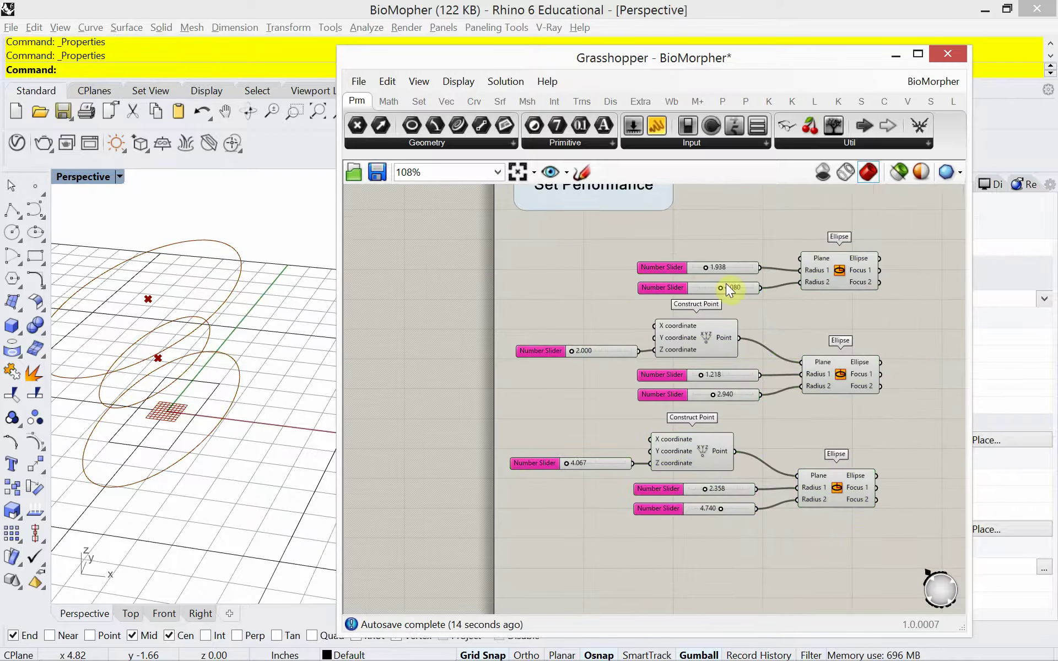
Line up the six radius sliders that feed the Ellipse components.
left_click_drag(878, 546, 815, 230)
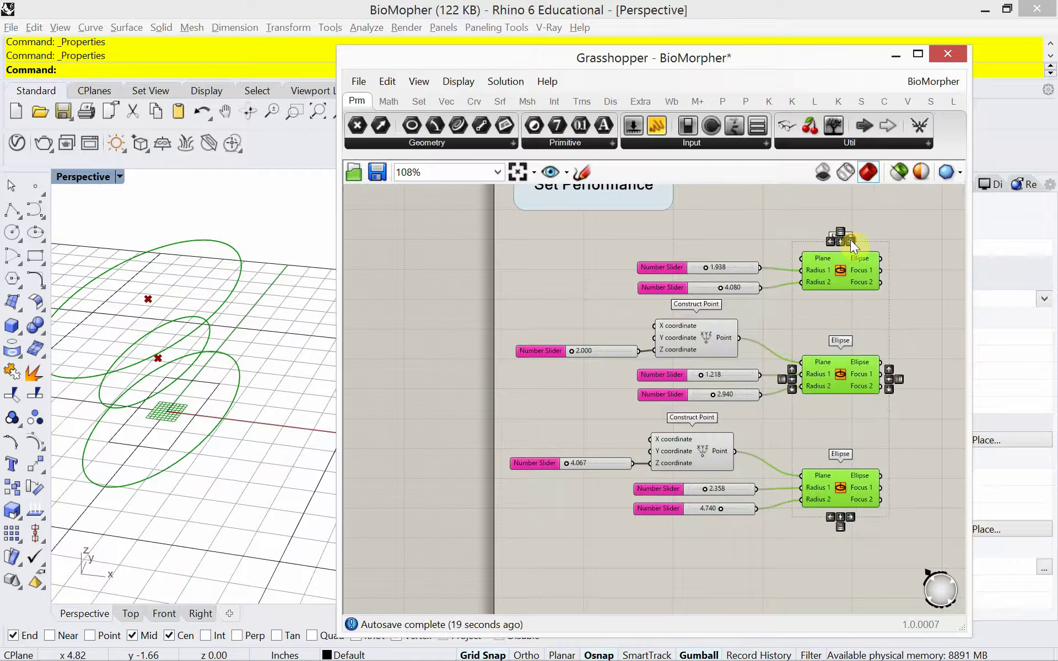
left_click(694, 562)
left_click_drag(687, 521, 674, 490)
left_click_drag(750, 411, 718, 374, "shift")
left_click_drag(736, 235, 716, 286, "shift")
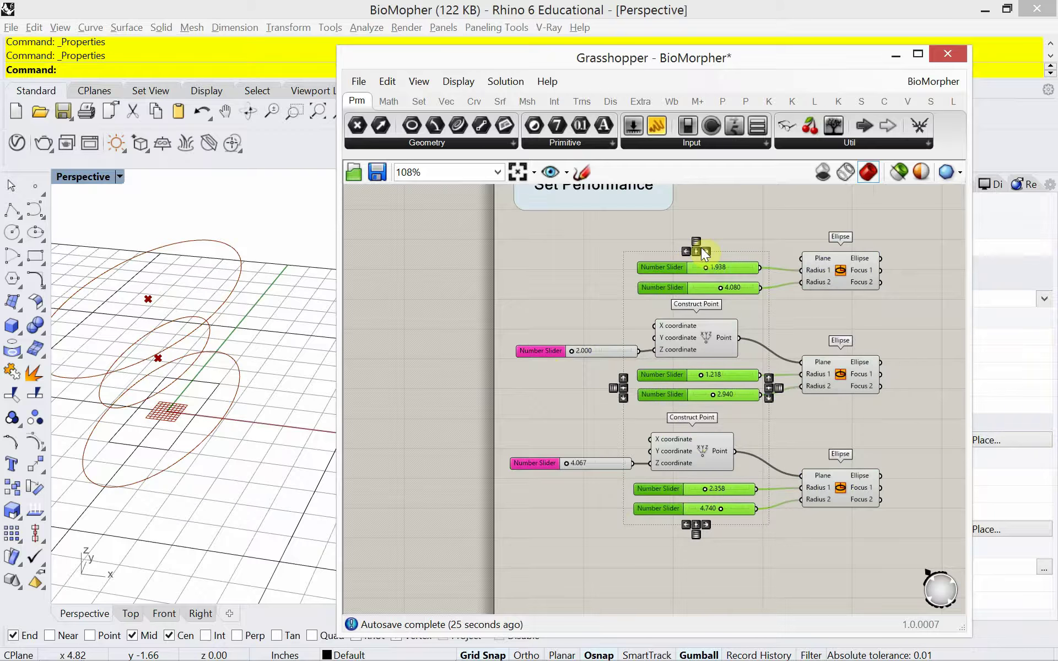
left_click(682, 251)
left_click_drag(749, 242, 741, 304)
left_click_drag(732, 415, 718, 373, "shift")
left_click_drag(701, 534, 657, 483, "shift")
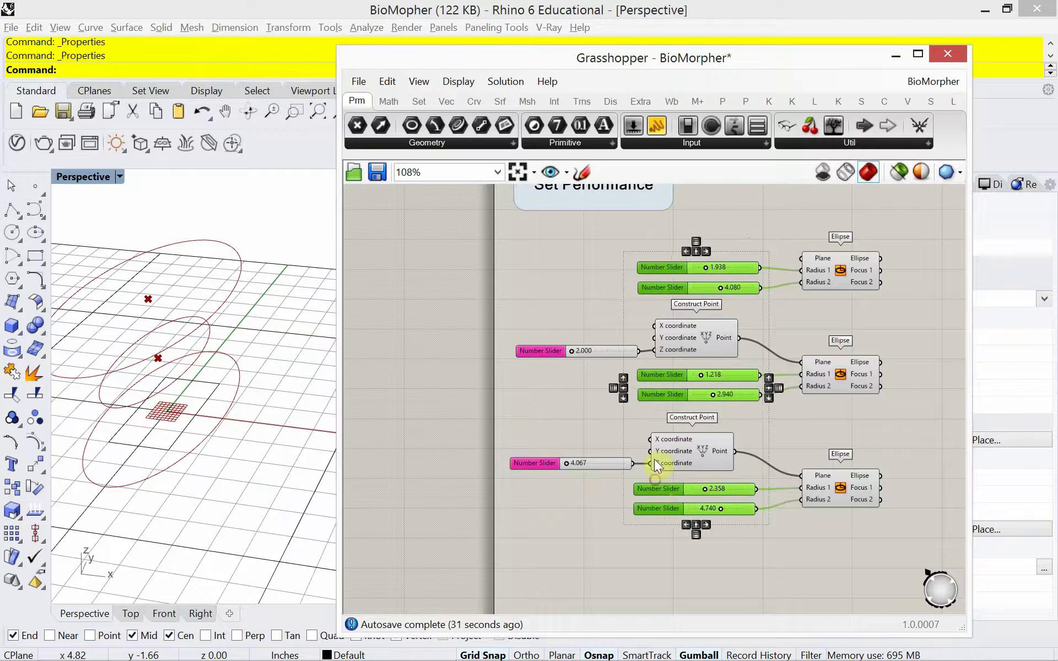
left_click(686, 245)
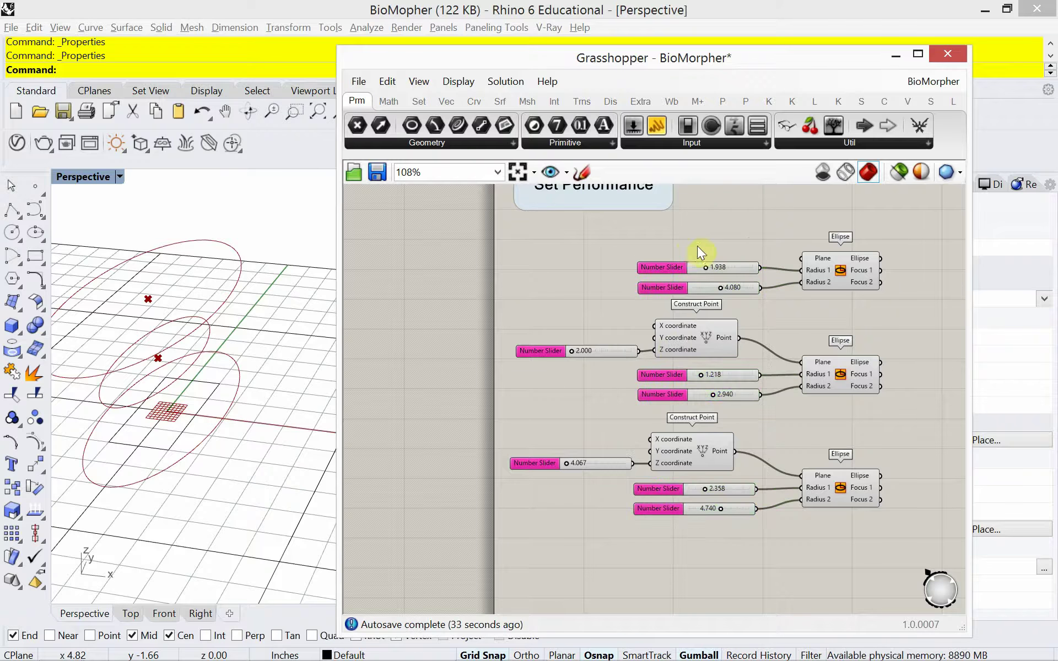
Left-align the 2.000 and 4.067 height sliders and align both Construct Point components.
left_click_drag(597, 534, 521, 321)
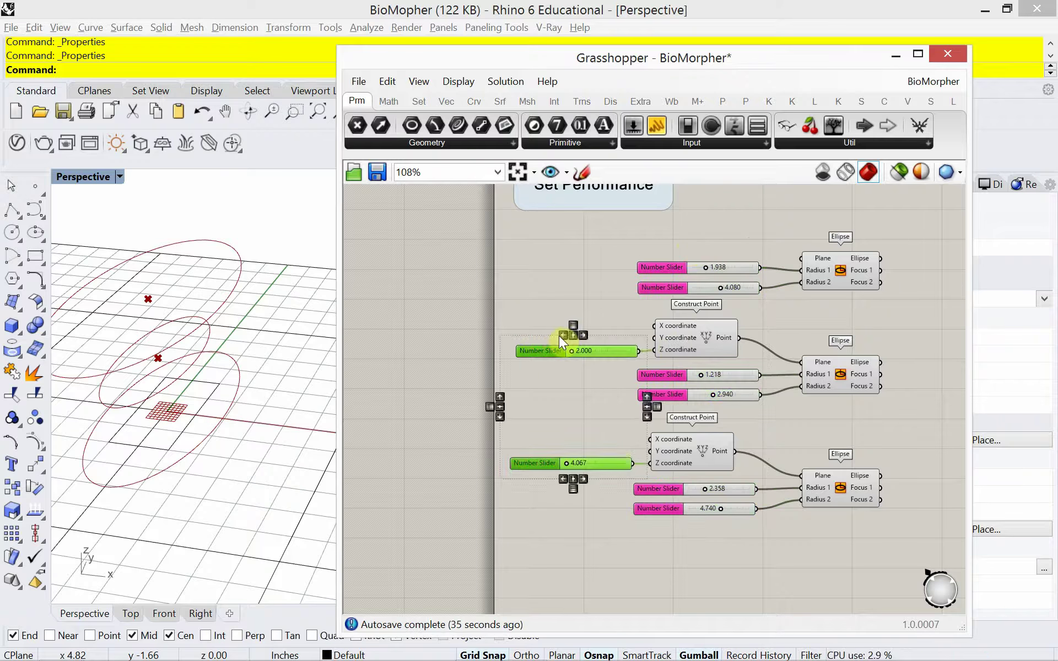
left_click(562, 335)
left_click(555, 305)
left_click(674, 334)
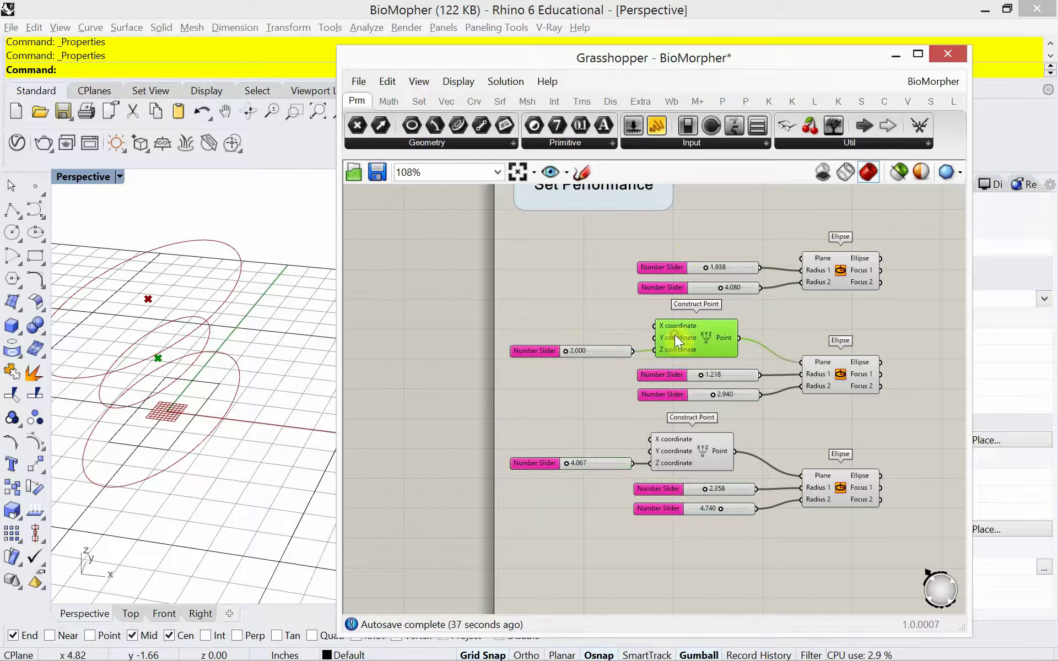
left_click(711, 452, "shift")
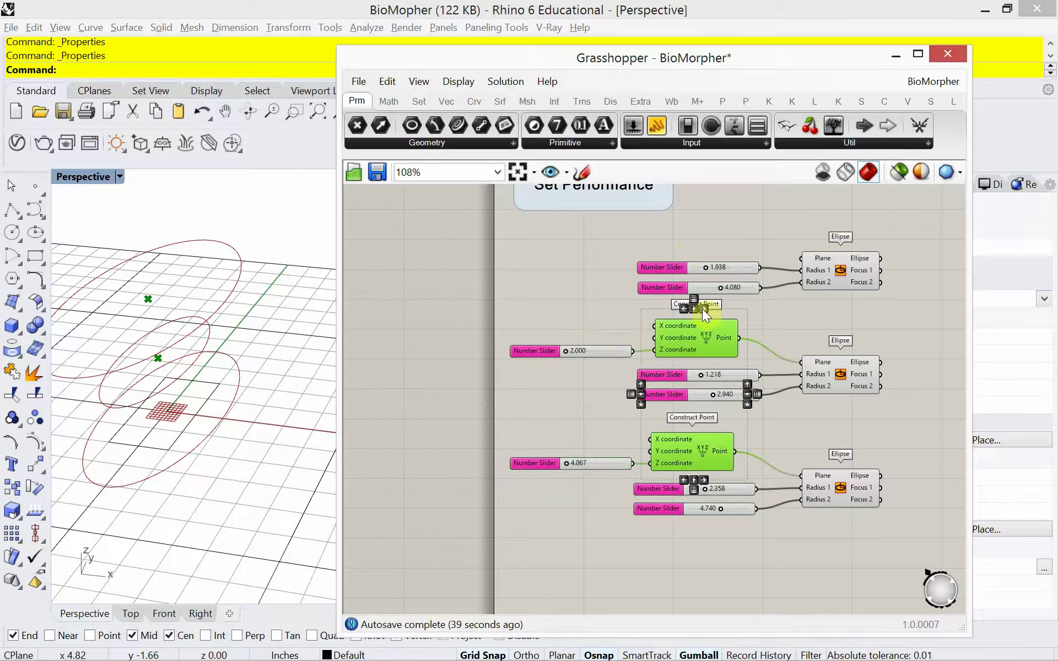
left_click(703, 308)
left_click(587, 313)
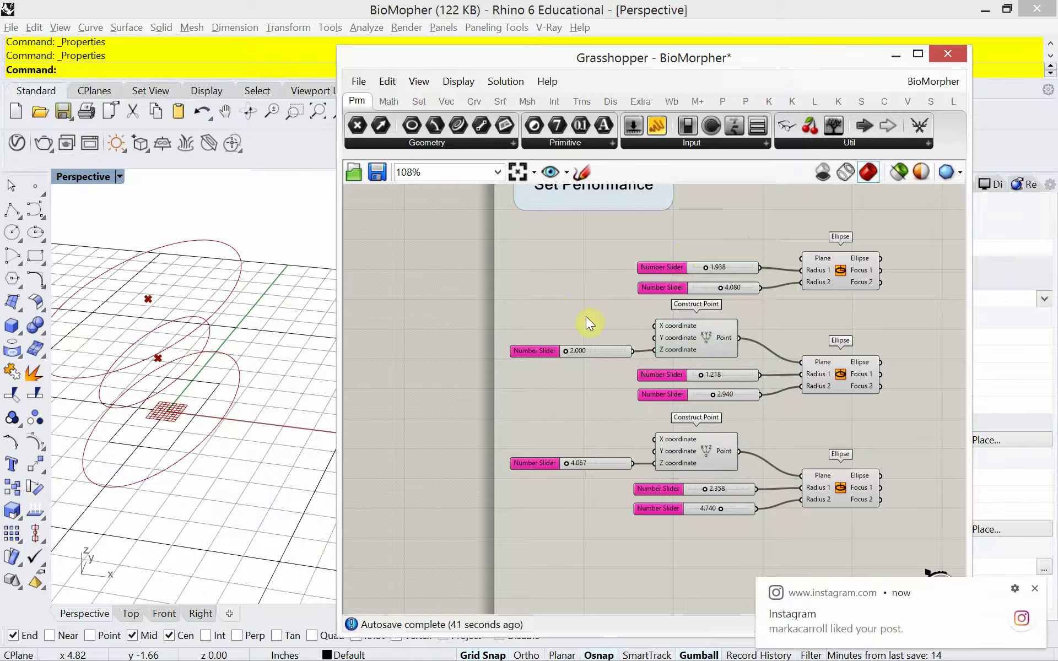
Dismiss the Instagram notification and pan the canvas left.
left_click(1033, 589)
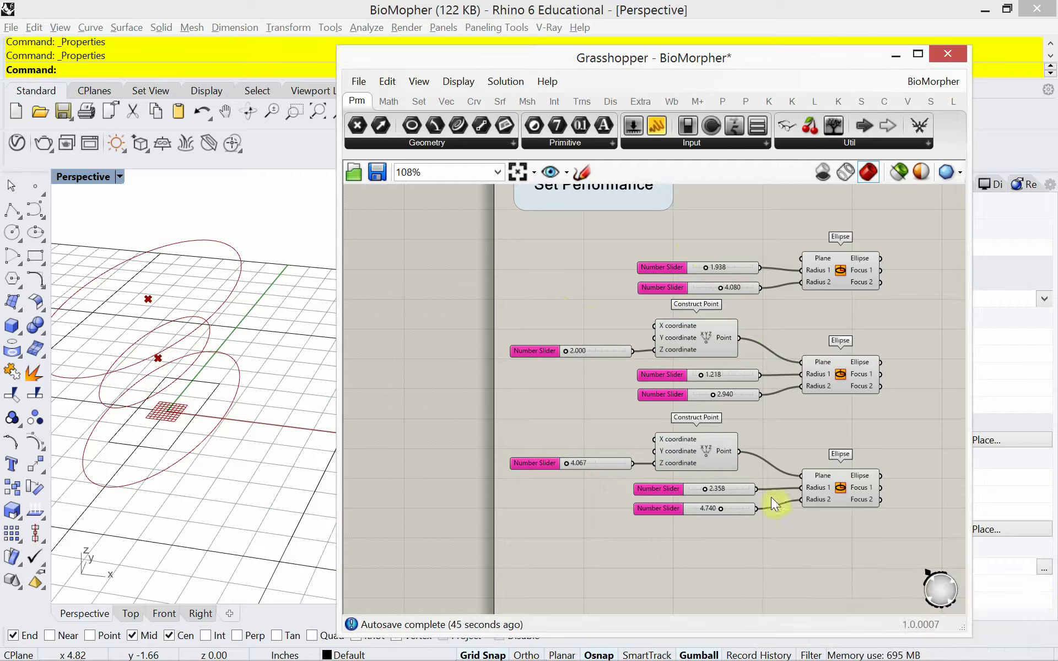
mouse_move(991, 623)
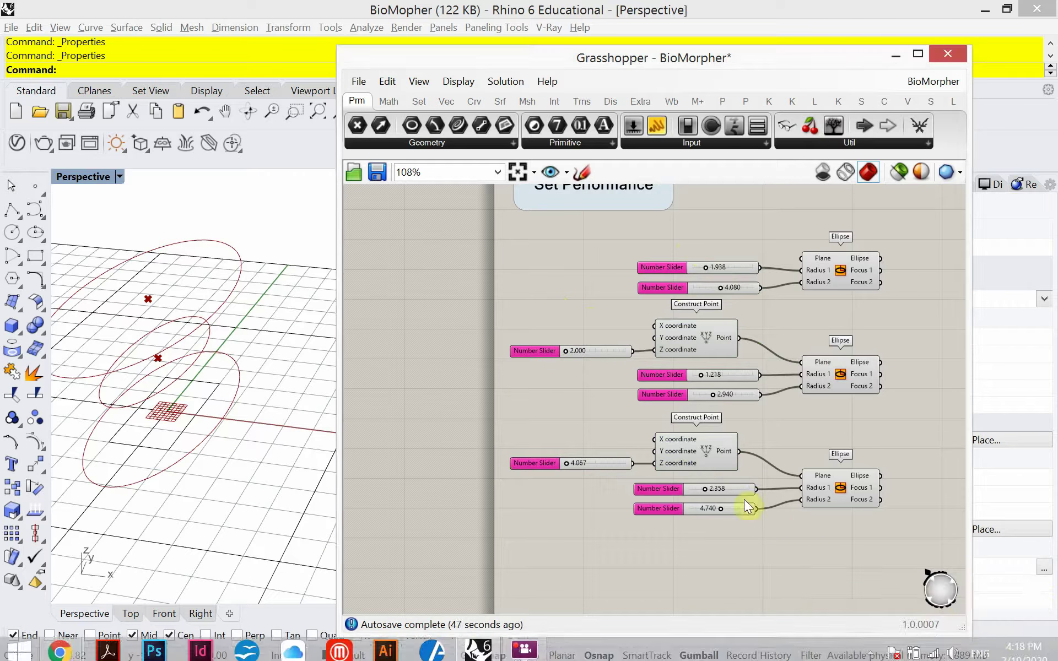
right_click_drag(566, 384, 510, 406)
right_click_drag(784, 355, 687, 359)
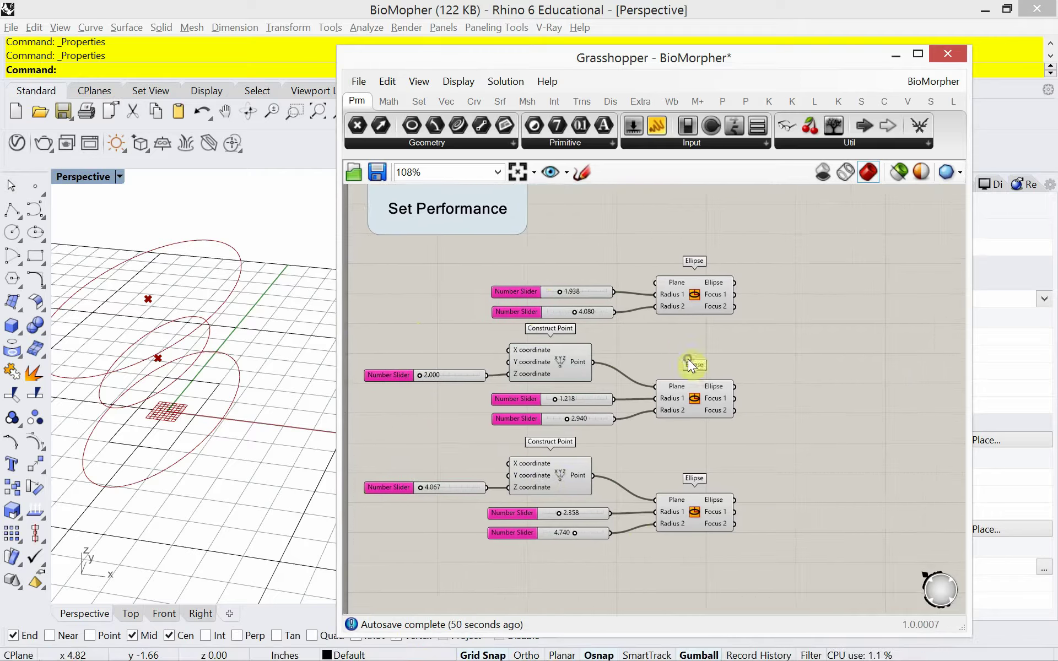
Add a Loft component and connect the ellipses to its Curves input.
double_click(817, 383)
type("loft")
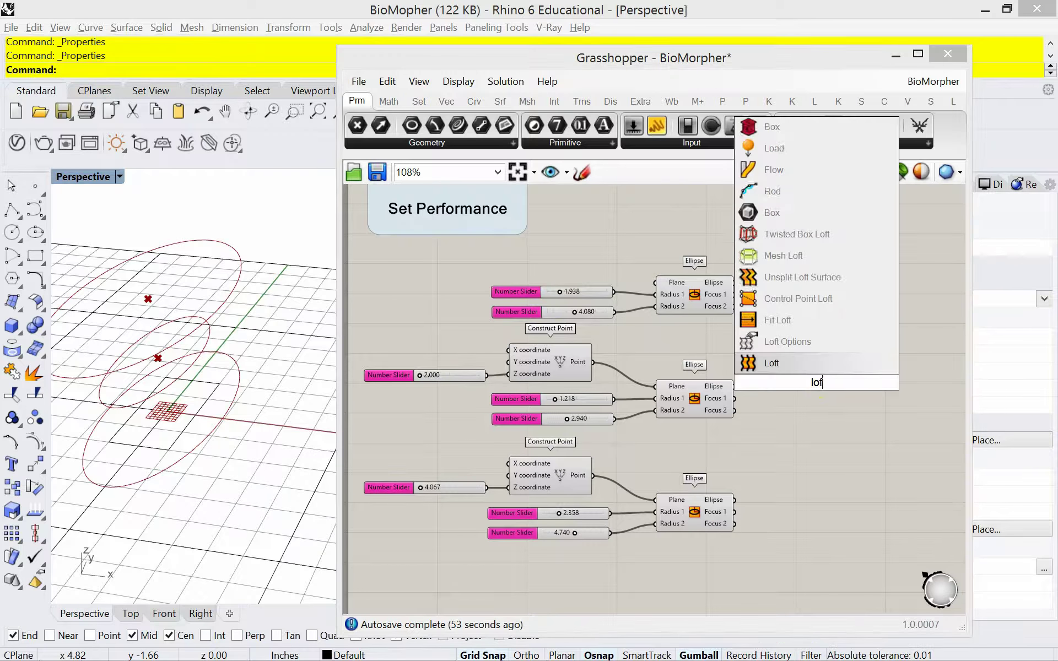
left_click(776, 358)
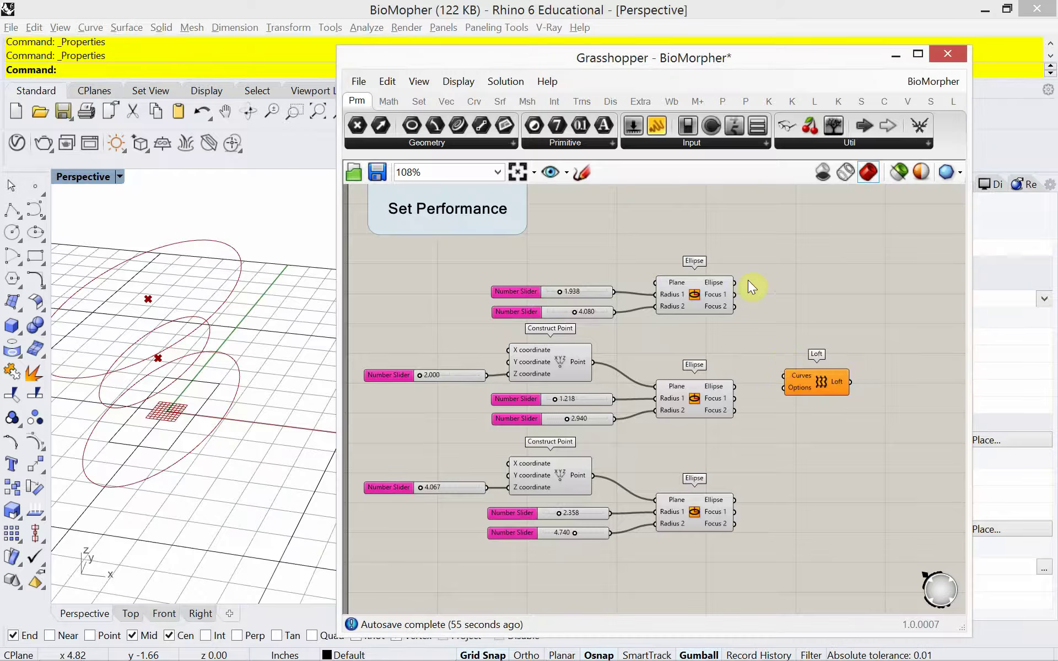
left_click_drag(736, 284, 784, 376)
left_click_drag(735, 500, 835, 417, "shift")
Inspect the lofted surface in Rhino and make room beside the Loft component.
right_click_drag(302, 468, 274, 444)
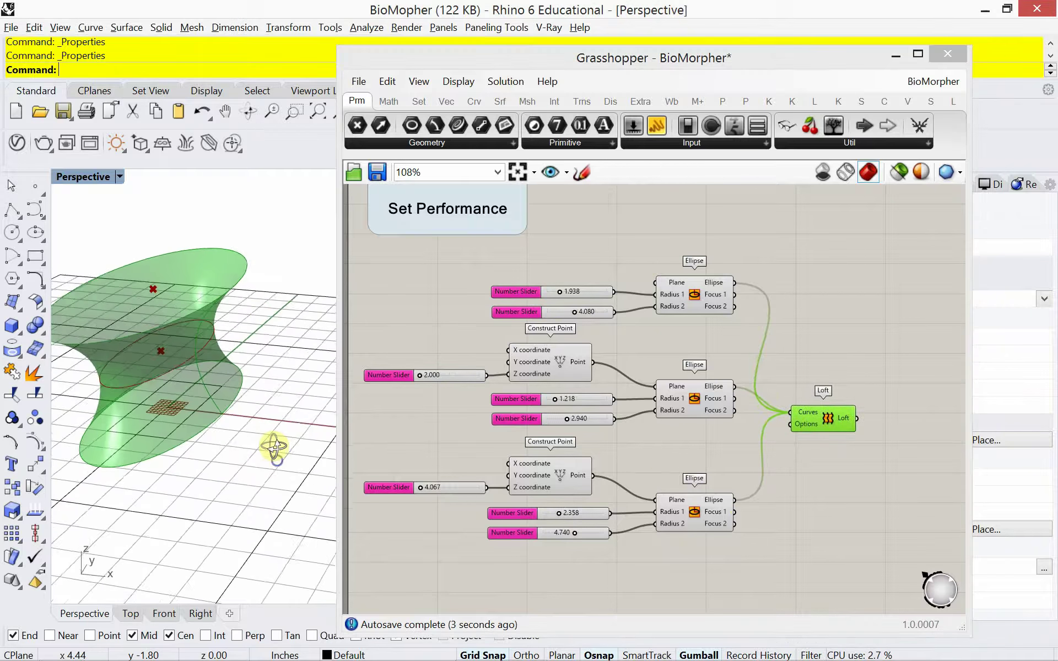
left_click(842, 326)
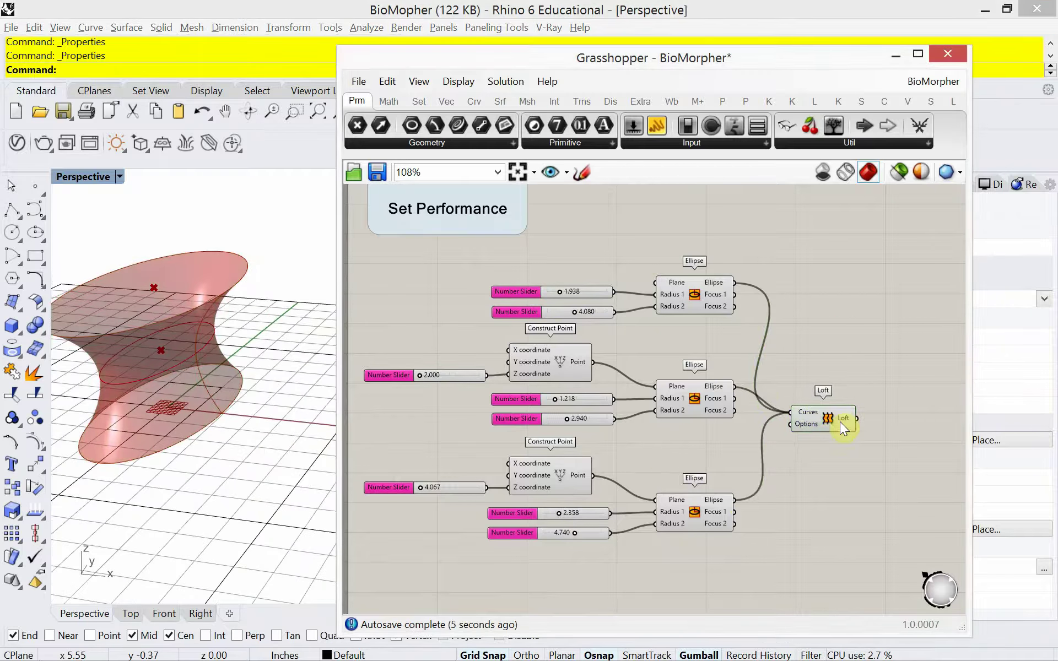
left_click_drag(843, 419, 851, 399)
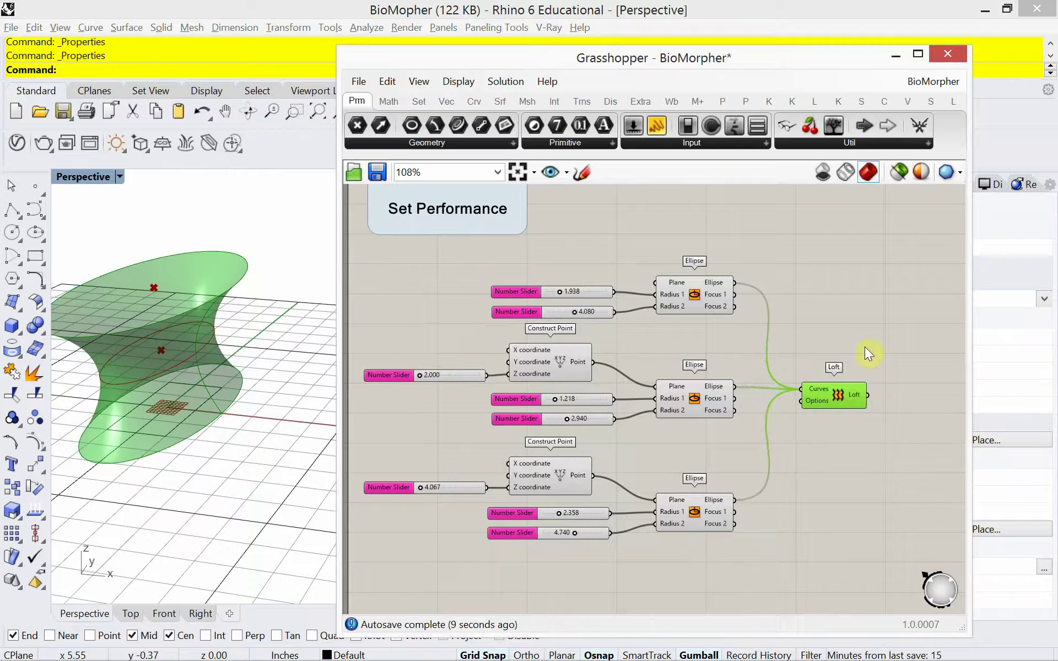
right_click_drag(867, 349, 725, 336)
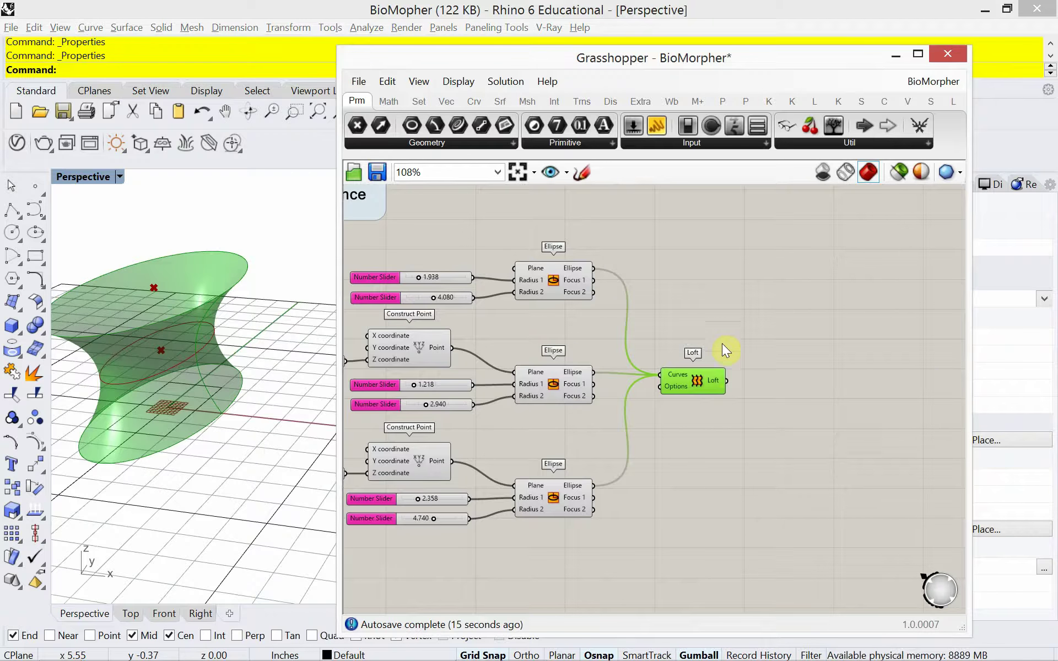
mouse_move(712, 384)
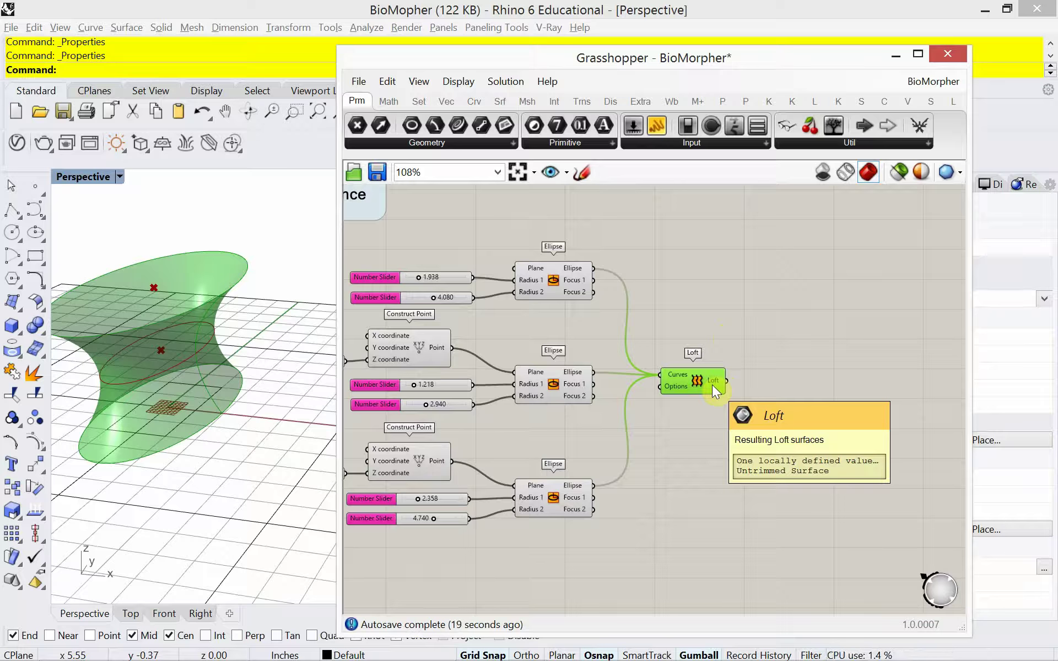
Add a Mesh Brep component and feed it the Loft surface.
double_click(774, 392)
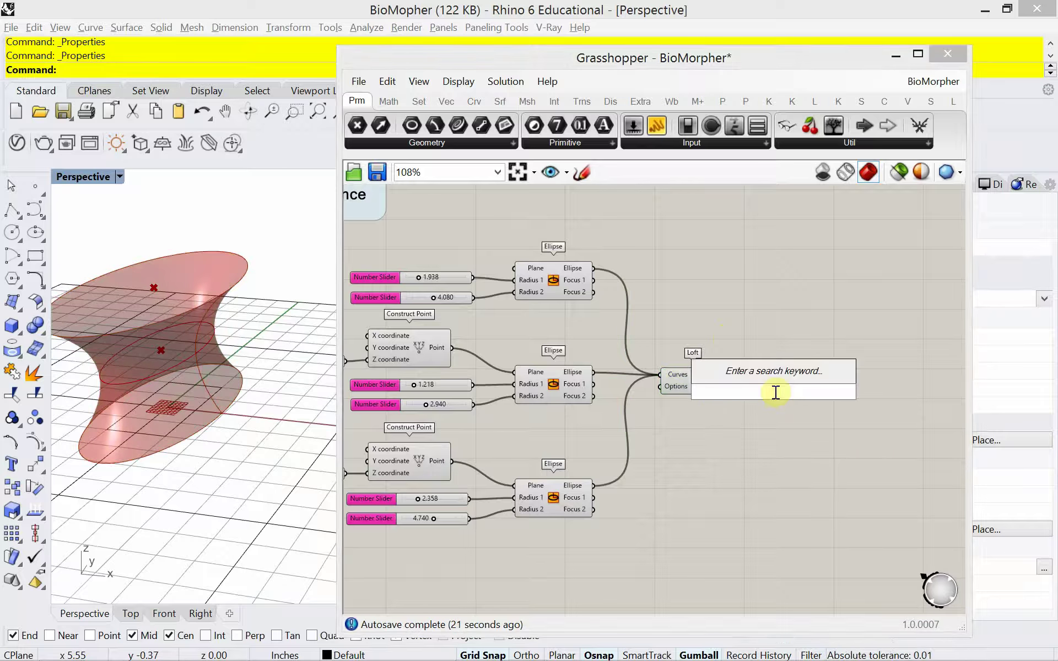
type("mesh")
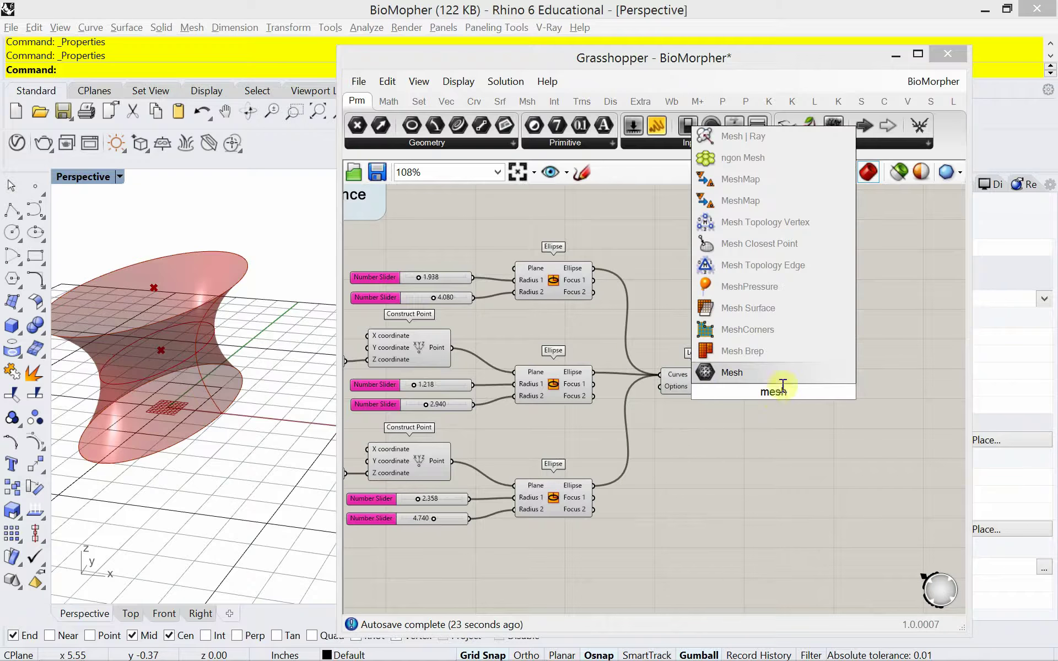
left_click(775, 354)
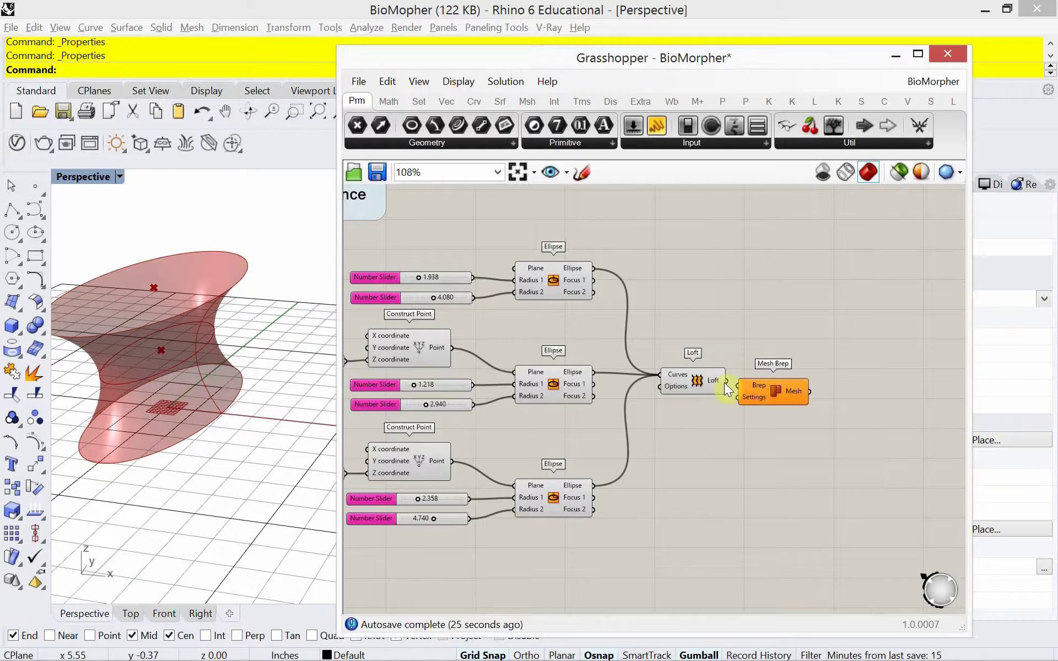
left_click_drag(730, 385, 795, 385)
left_click(756, 435)
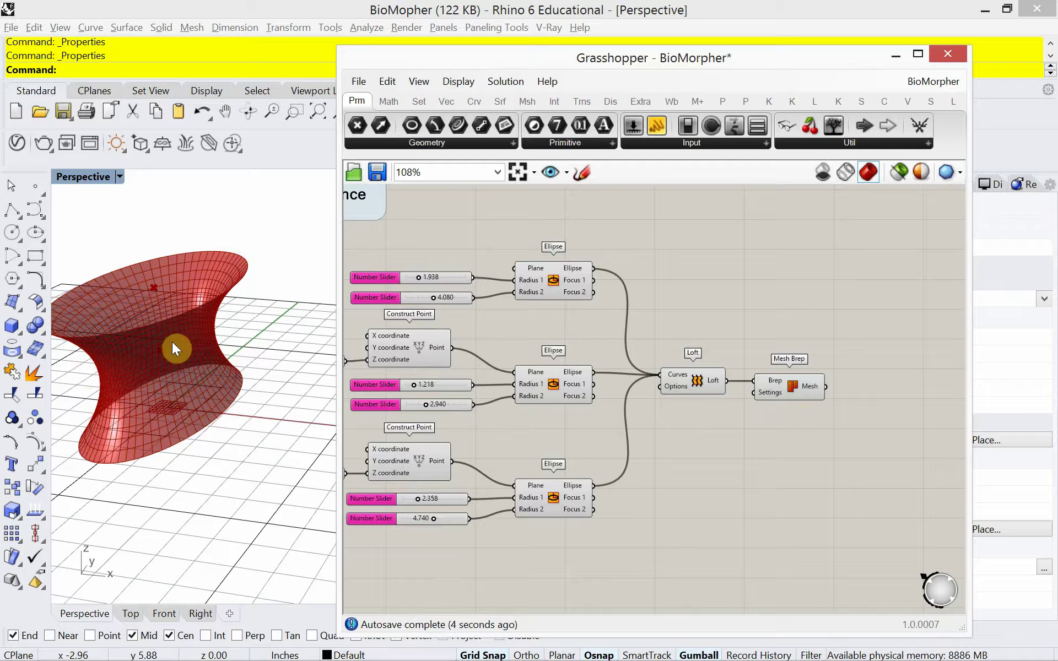
Add a Custom Preview component with the mesh wired into its Geometry input.
double_click(861, 310)
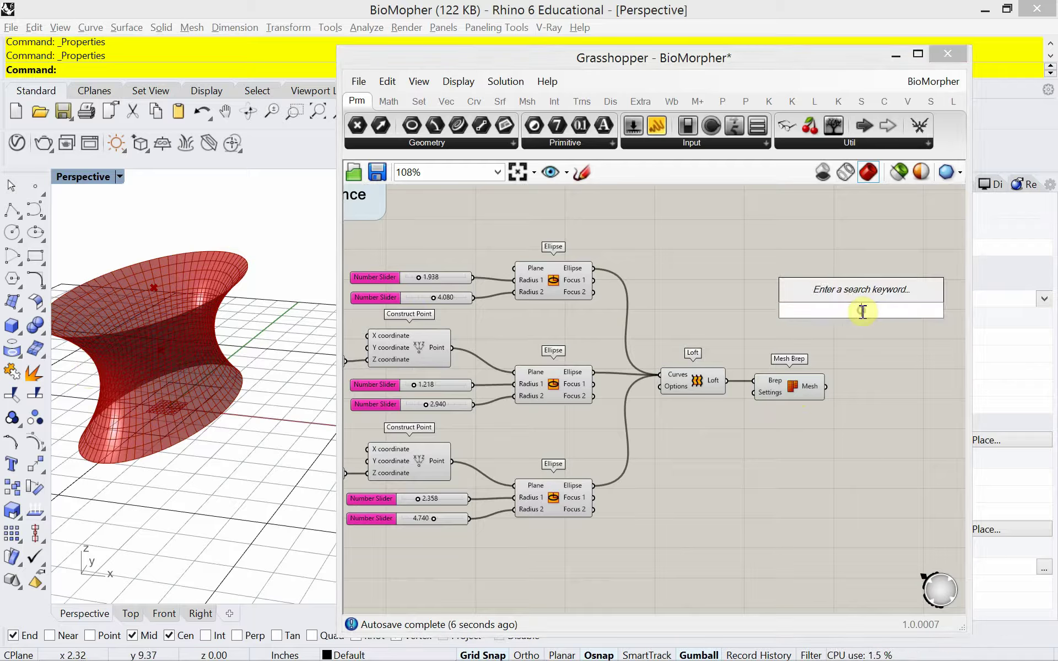
type("custom")
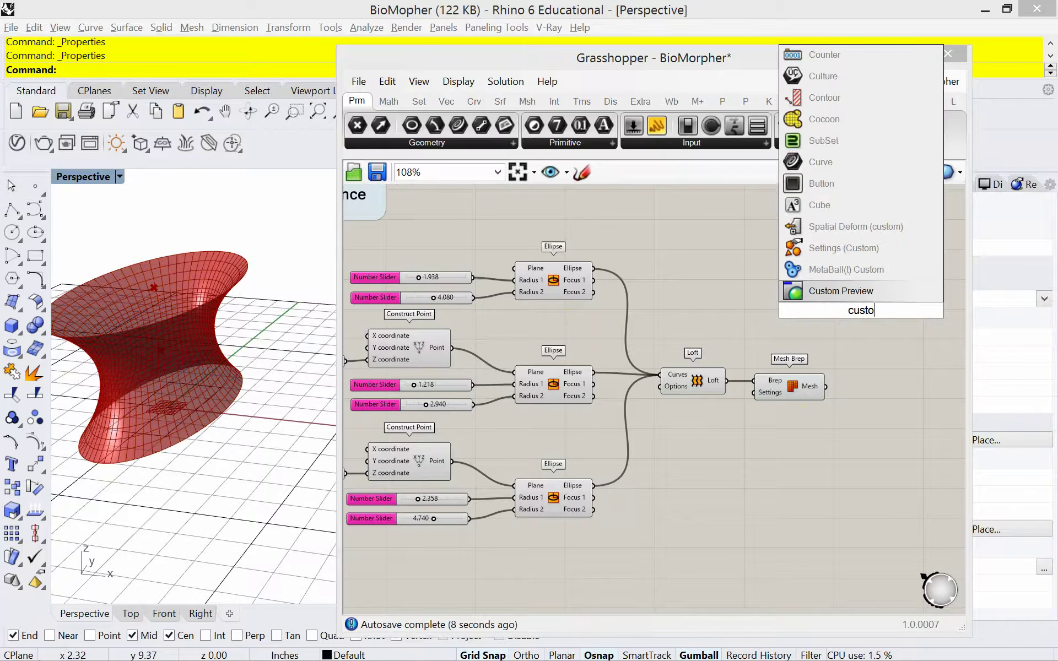
left_click(865, 296)
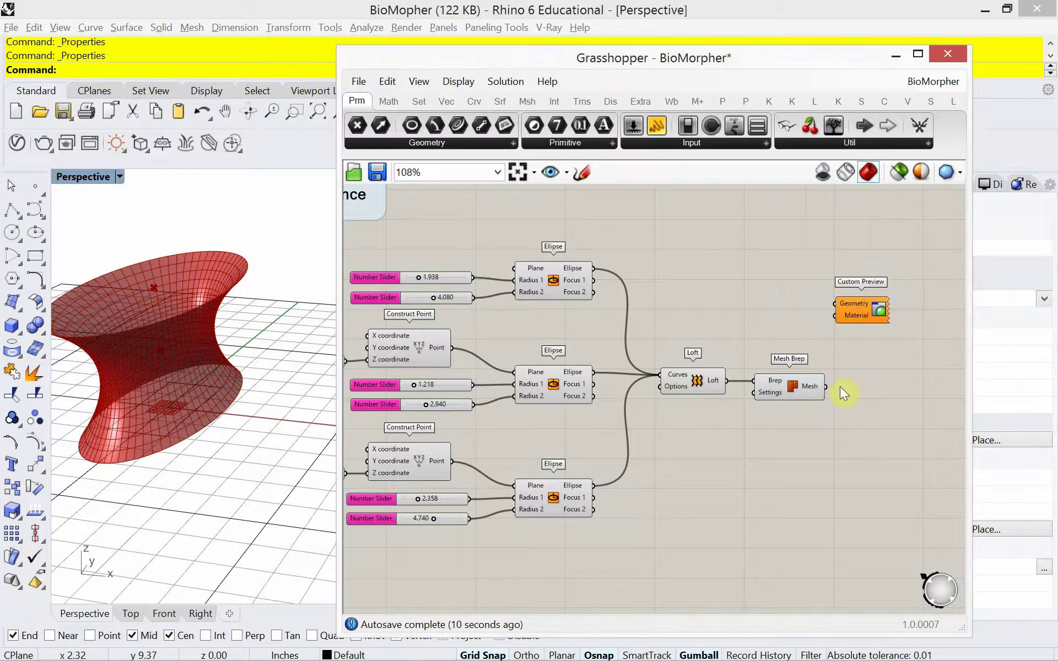
left_click_drag(827, 387, 880, 312)
left_click(861, 312)
left_click(790, 286)
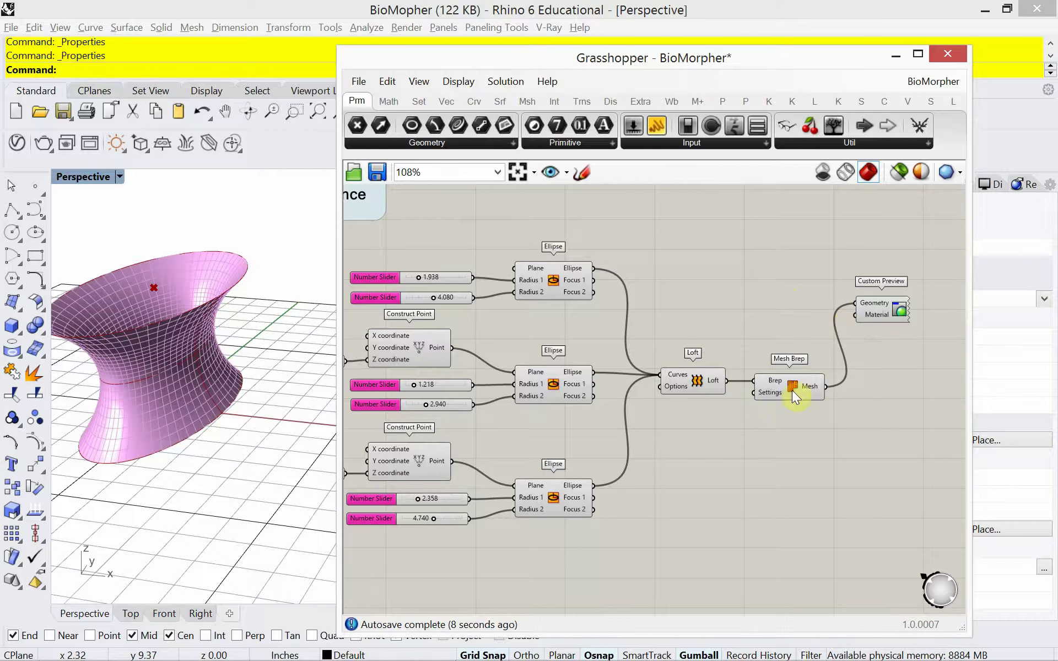
Turn off the preview for the Loft and Mesh Brep components.
left_click_drag(781, 422, 680, 356)
right_click(716, 280)
left_click(737, 305)
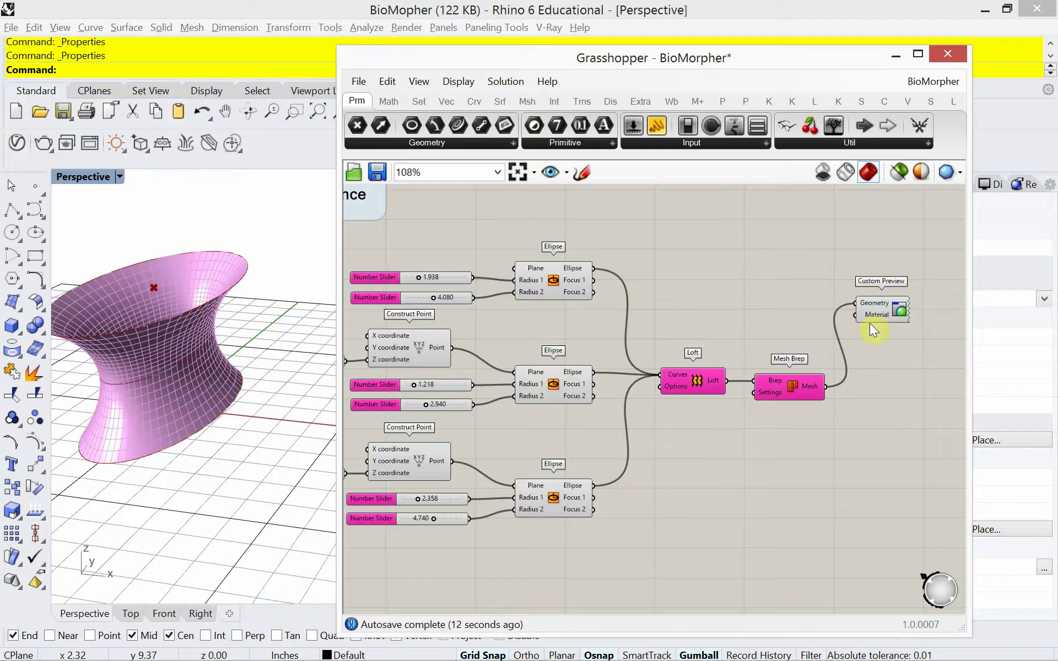
mouse_move(869, 312)
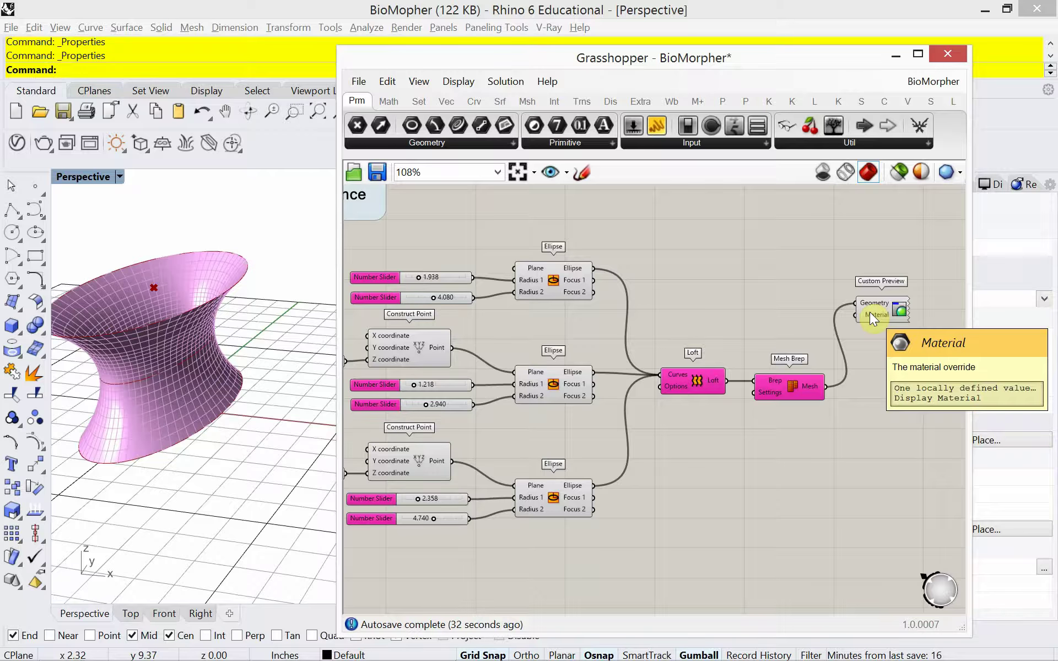
Add an Area component below Mesh Brep, measuring the mesh.
scroll(712, 299, "down", 3)
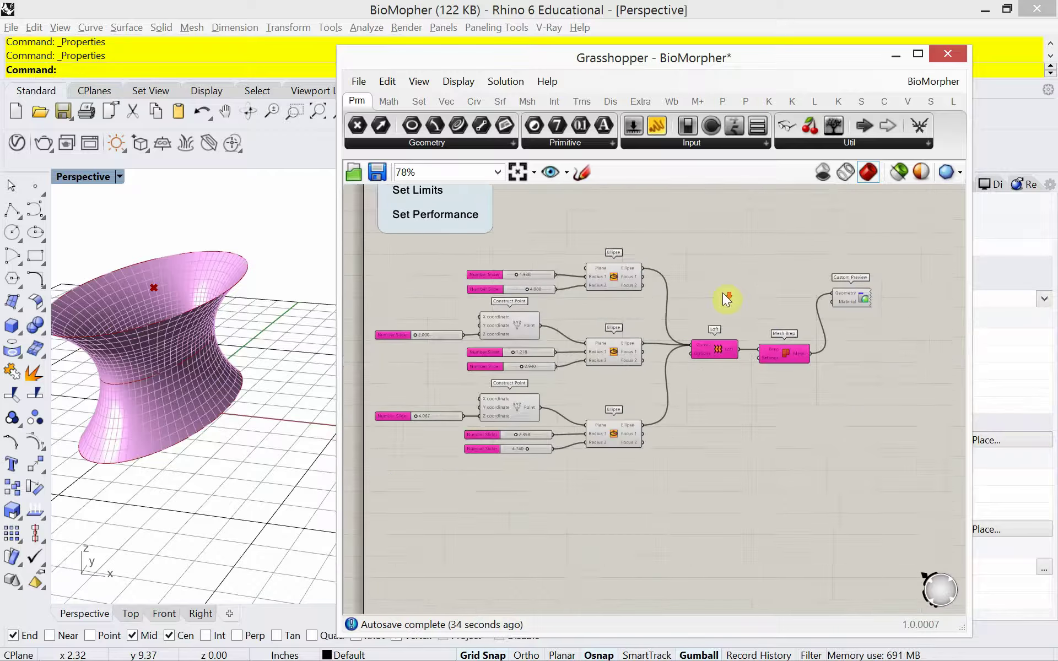
right_click_drag(726, 299, 705, 306)
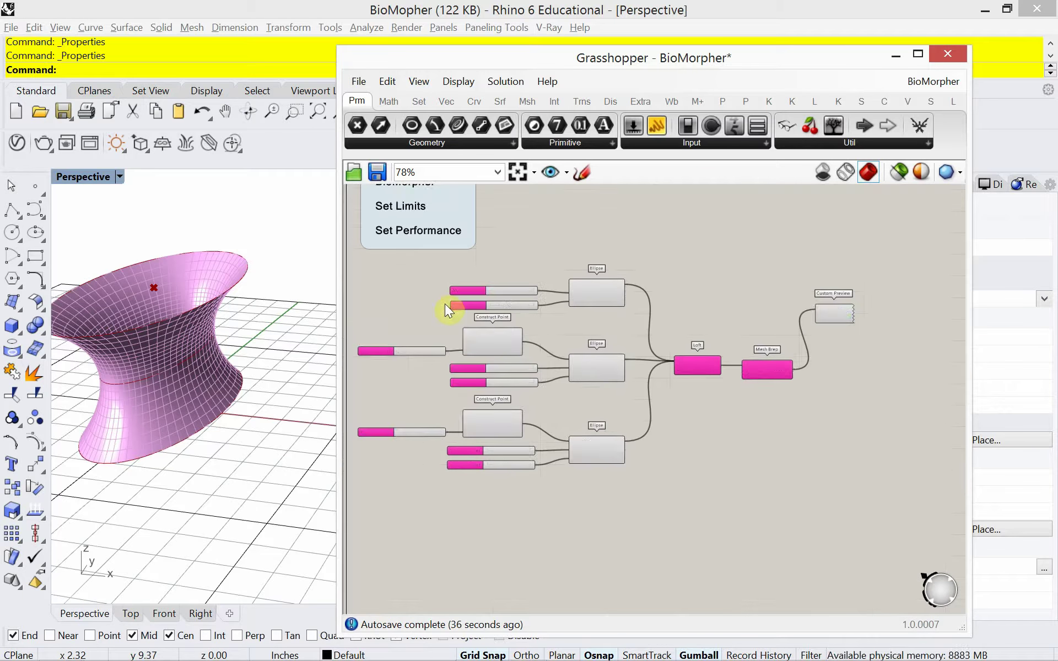
right_click_drag(799, 337, 789, 344)
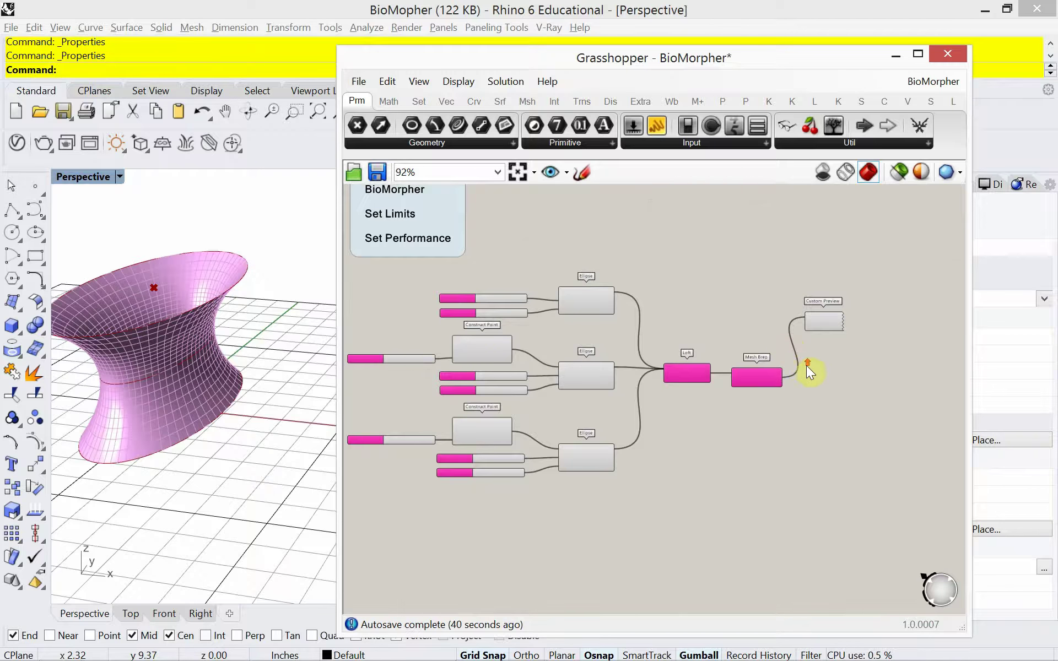
scroll(793, 368, "up", 4)
right_click_drag(842, 392, 726, 409)
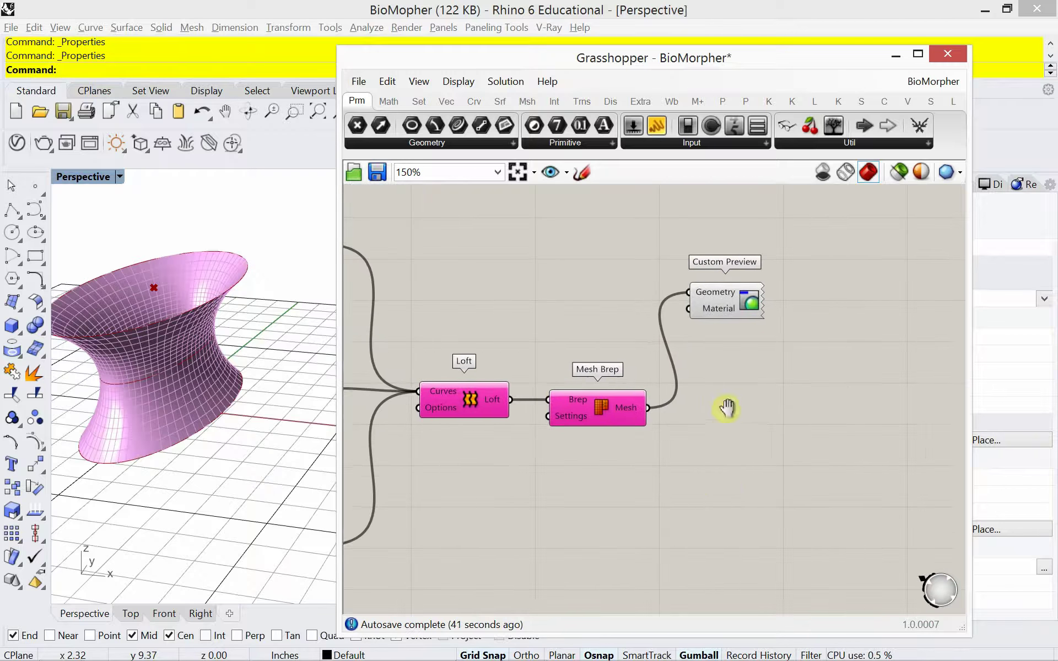
double_click(715, 483)
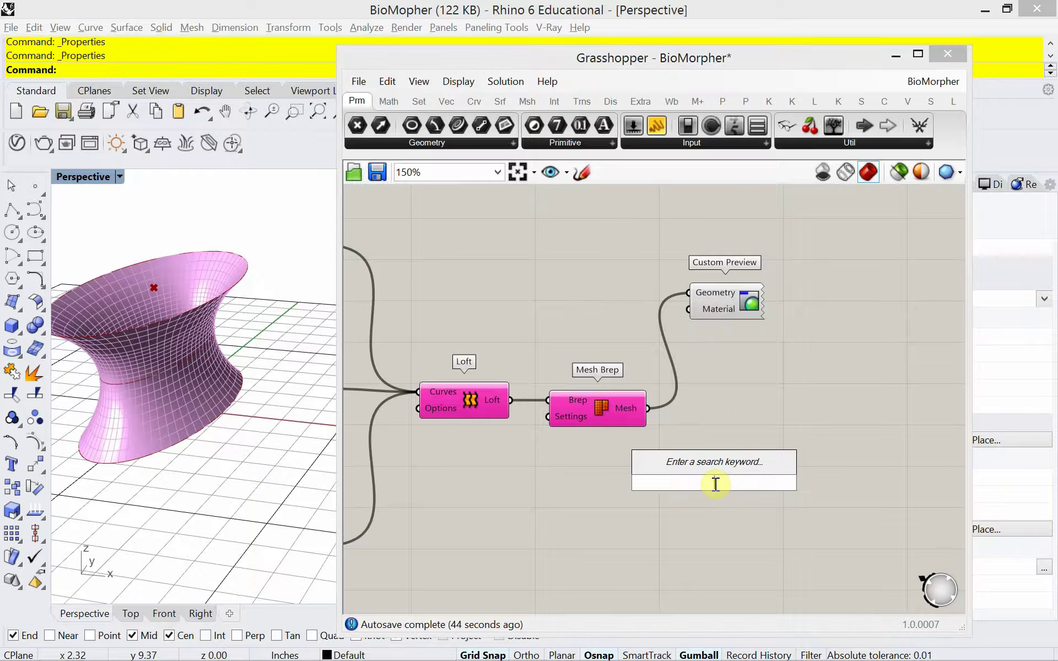
type("area")
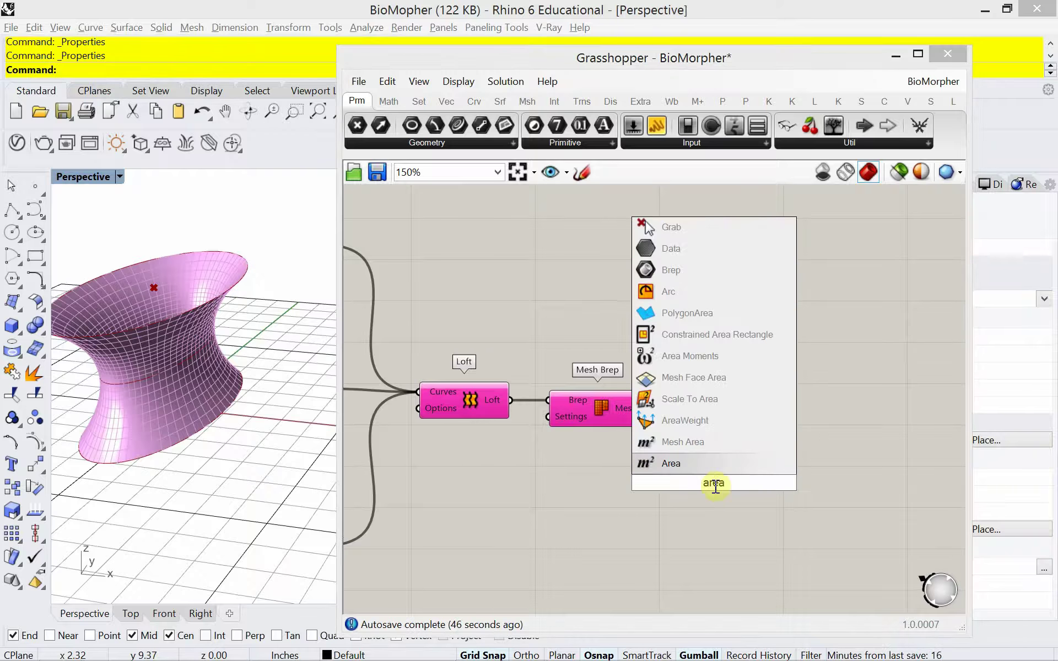
left_click(706, 467)
left_click_drag(654, 416, 654, 483)
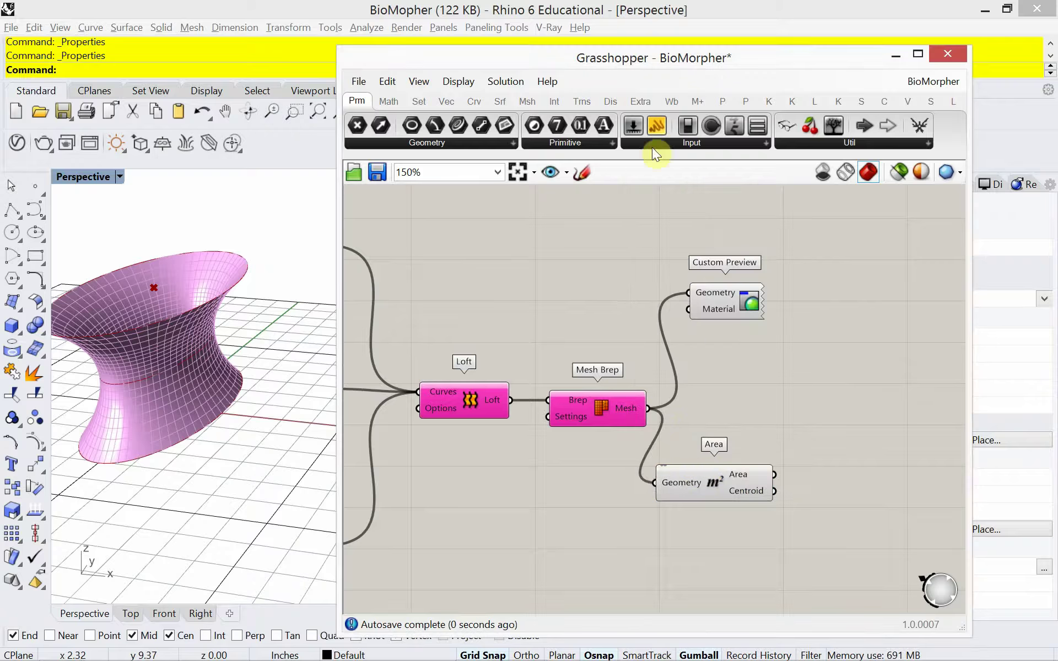
Show Area's result, 78.217454, in a resized Panel beside it.
left_click_drag(654, 129, 867, 488)
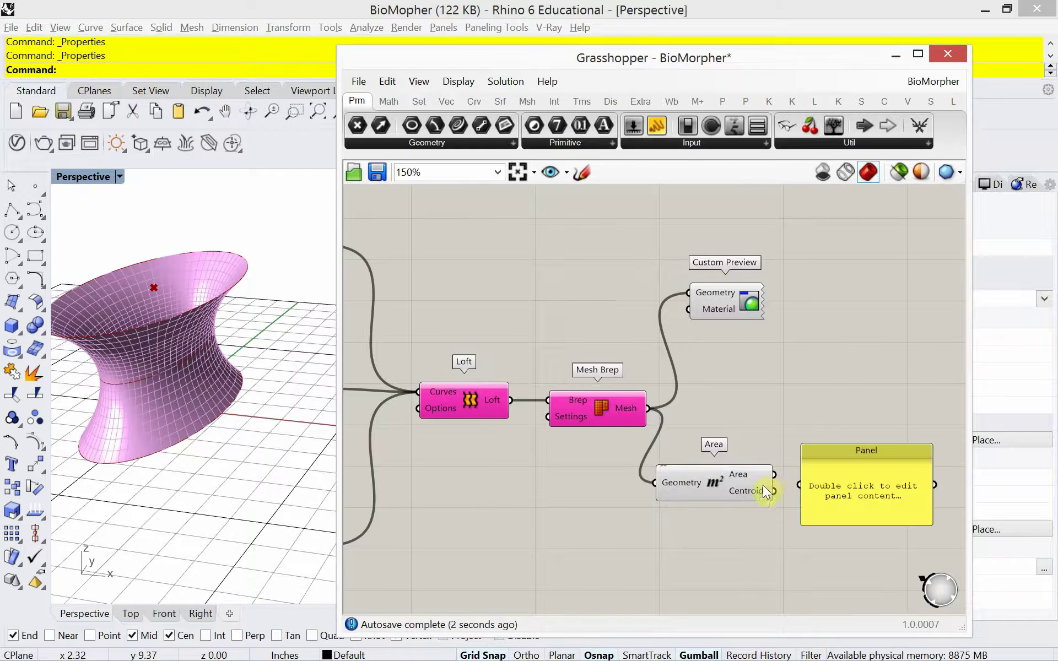
left_click_drag(774, 475, 799, 484)
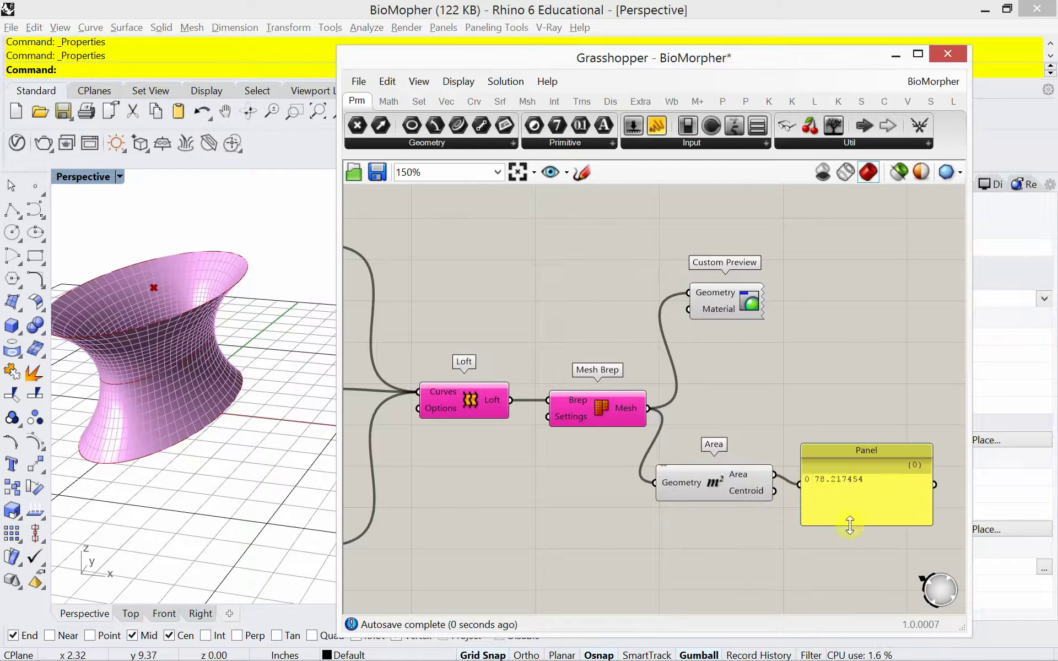
left_click_drag(850, 525, 847, 494)
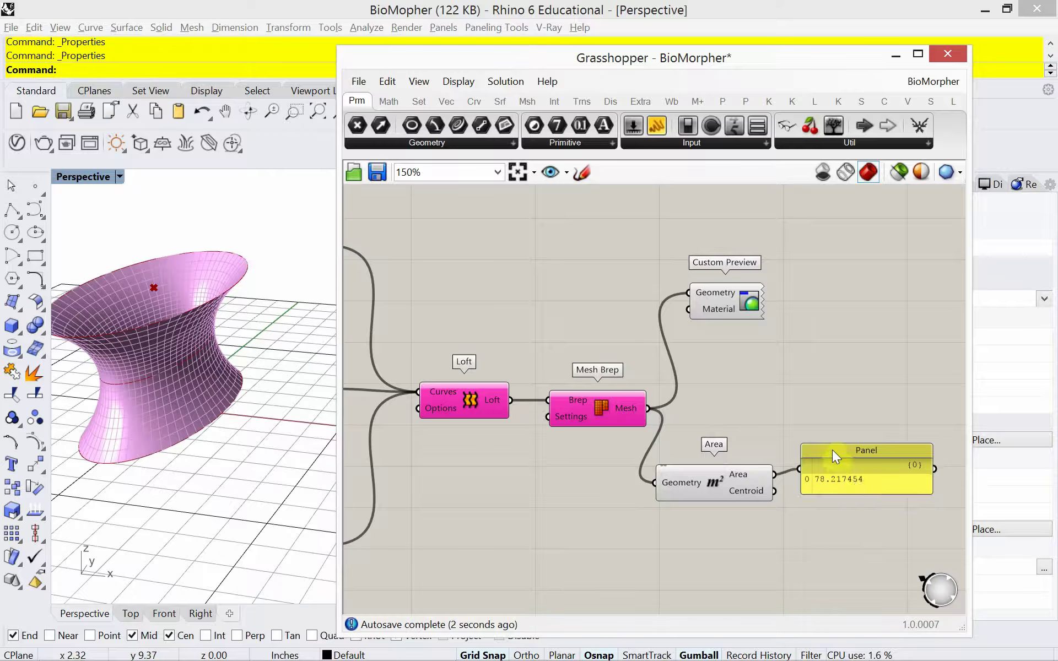
left_click_drag(832, 449, 832, 454)
right_click_drag(777, 385, 682, 360)
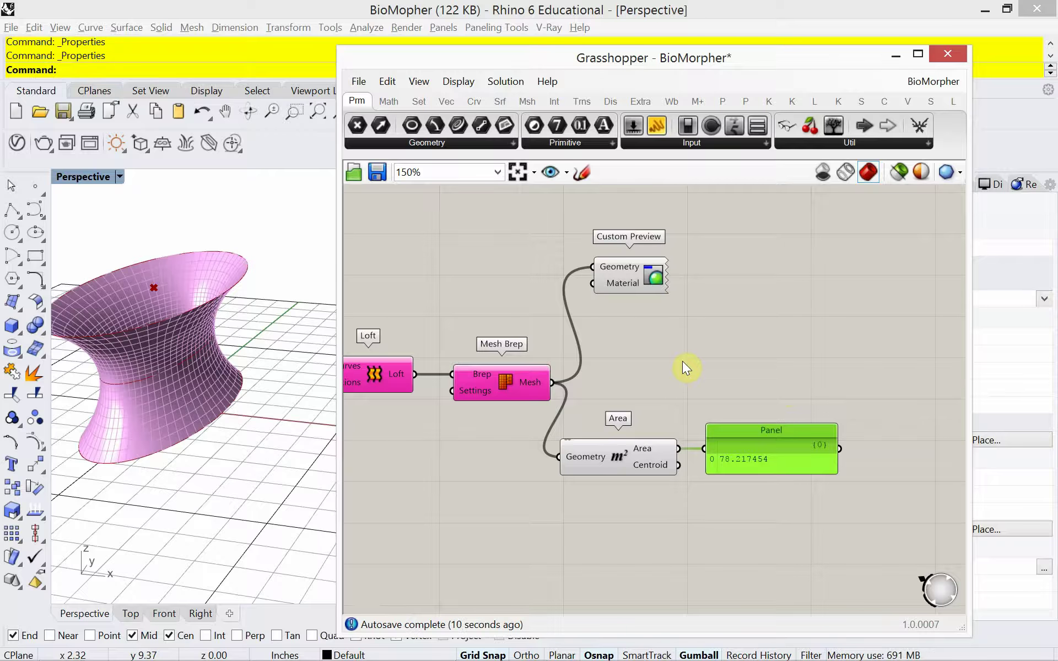
left_click(852, 144)
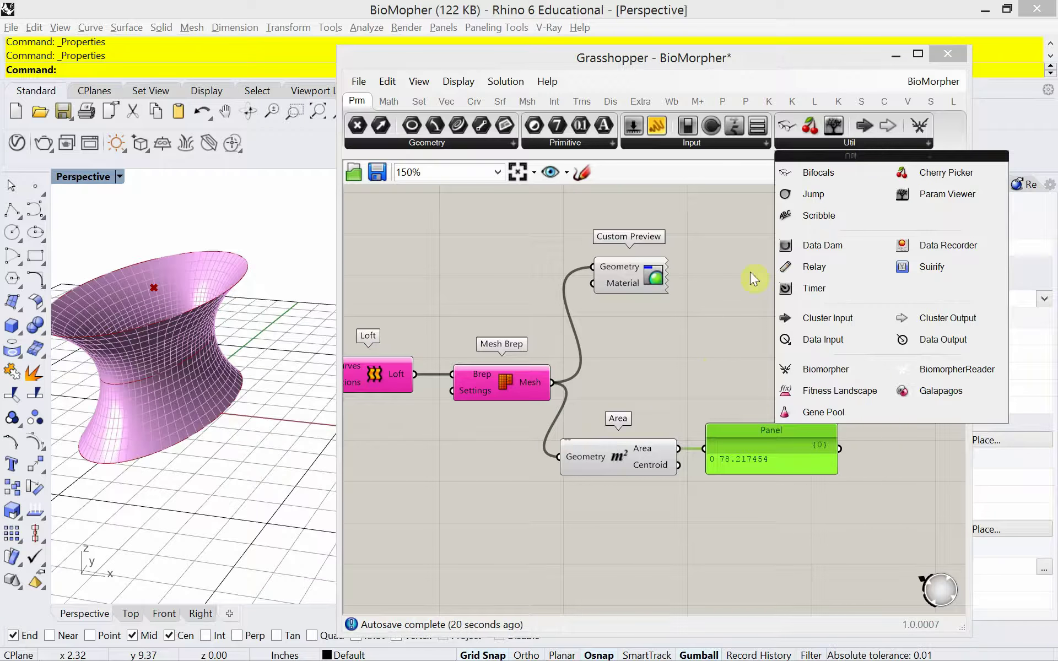
left_click(699, 322)
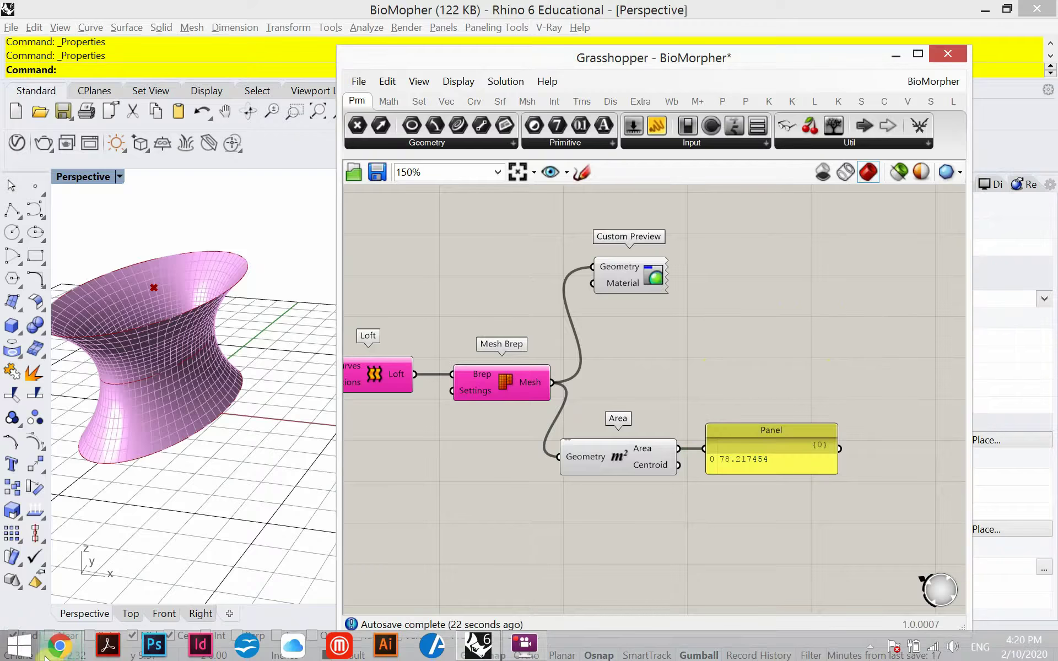
In a new Chrome tab, search Google for 'biomorpher' to reach its food4Rhino page.
mouse_move(59, 644)
left_click(226, 517)
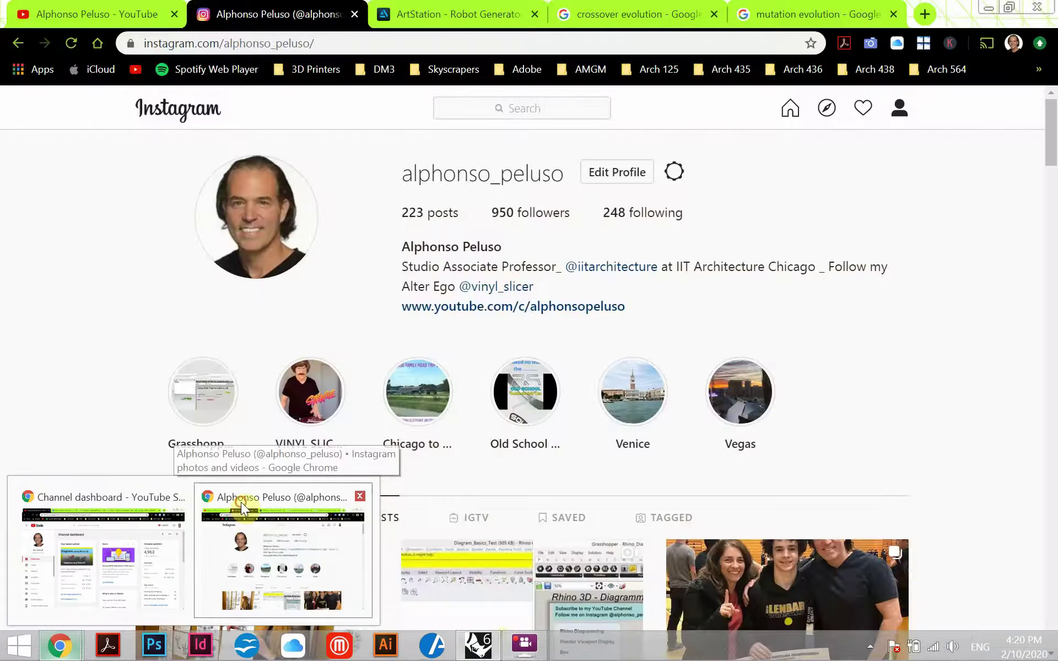
left_click(926, 15)
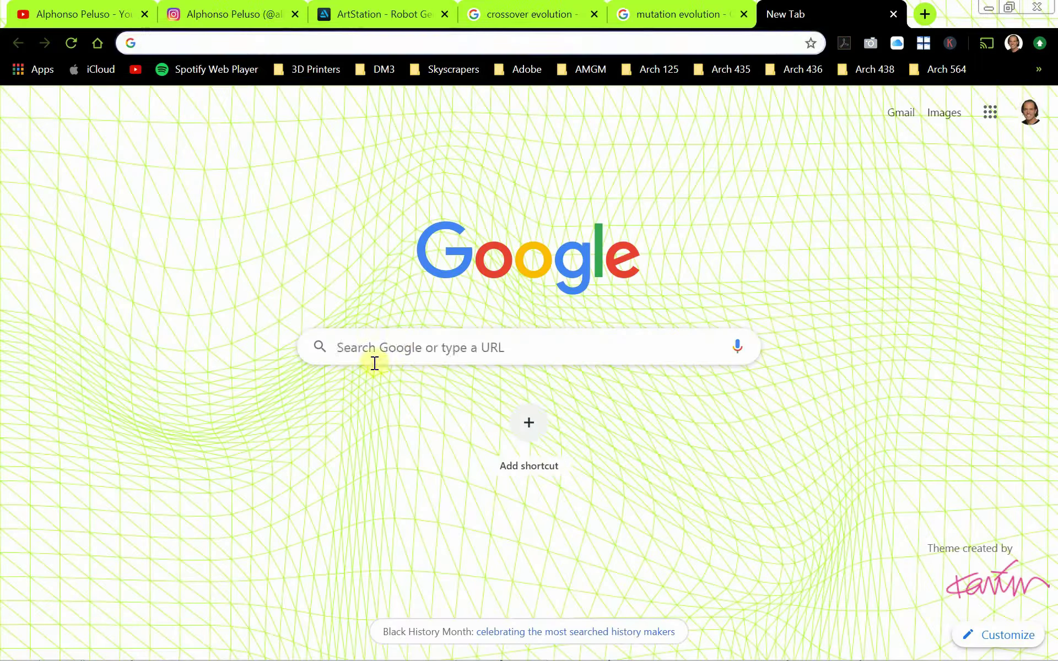
left_click(374, 357)
type("bio")
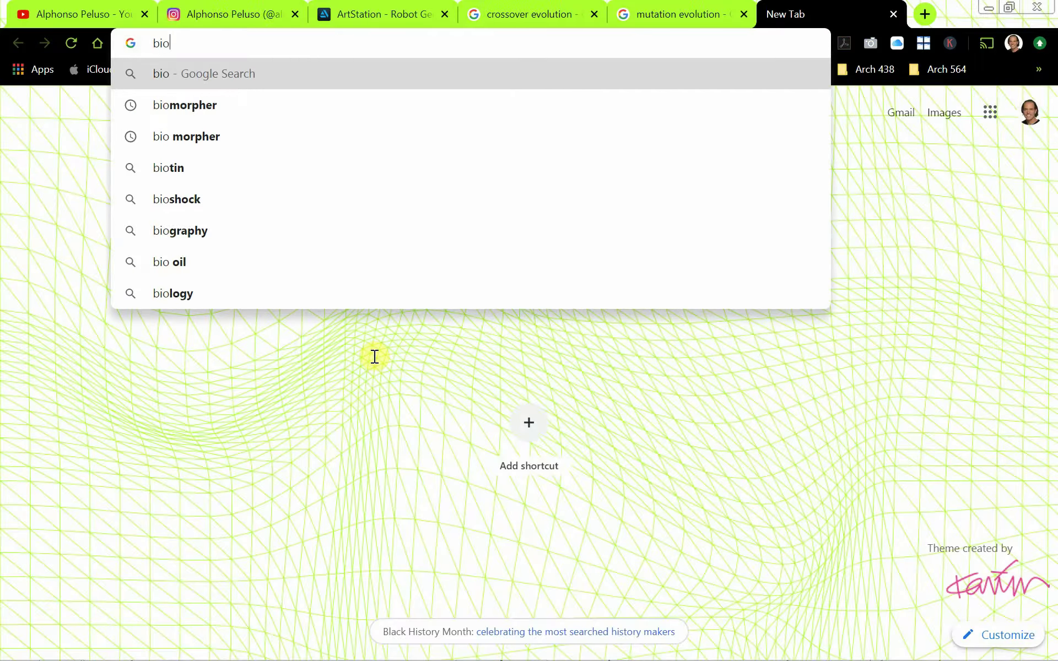
left_click(187, 104)
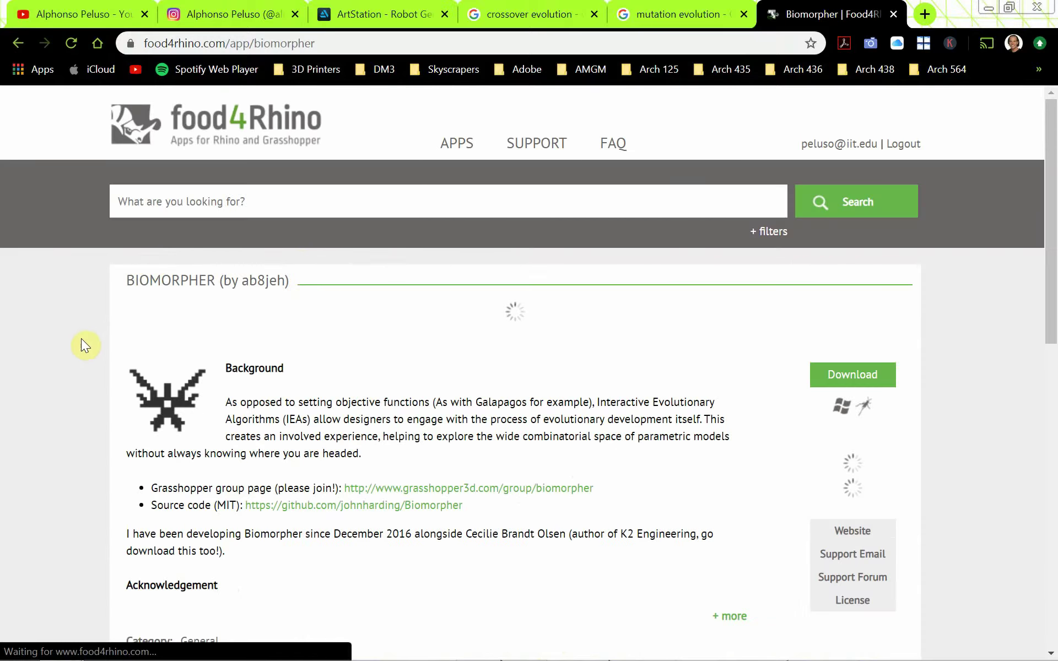
Scroll through the food4Rhino Biomorpher page, then return to Rhino and Grasshopper.
scroll(81, 340, "down", 3)
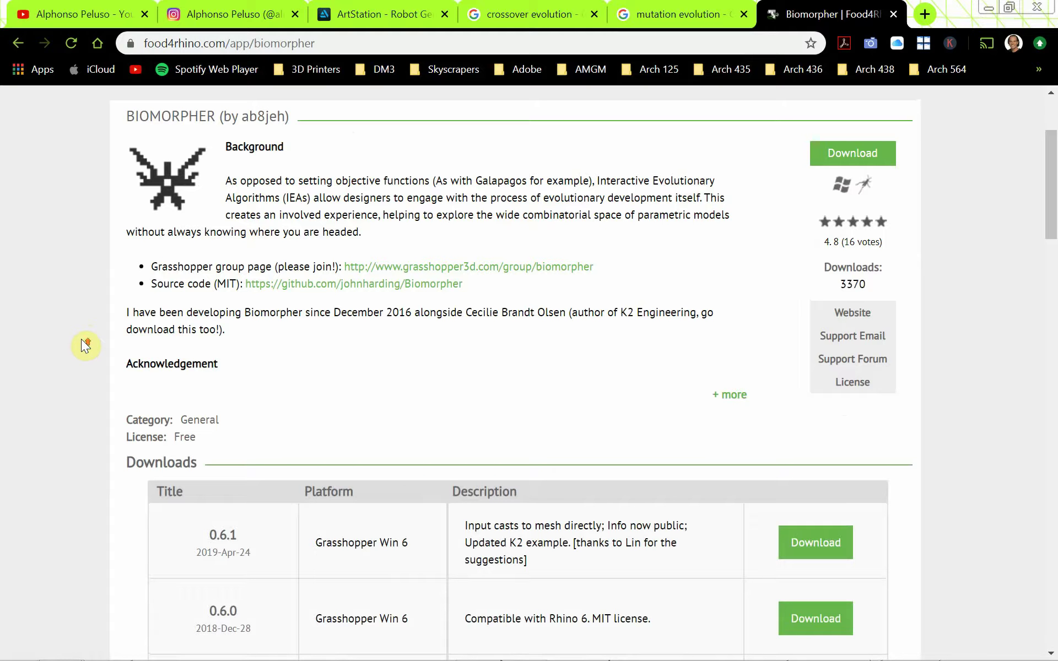
scroll(81, 339, "up", 1)
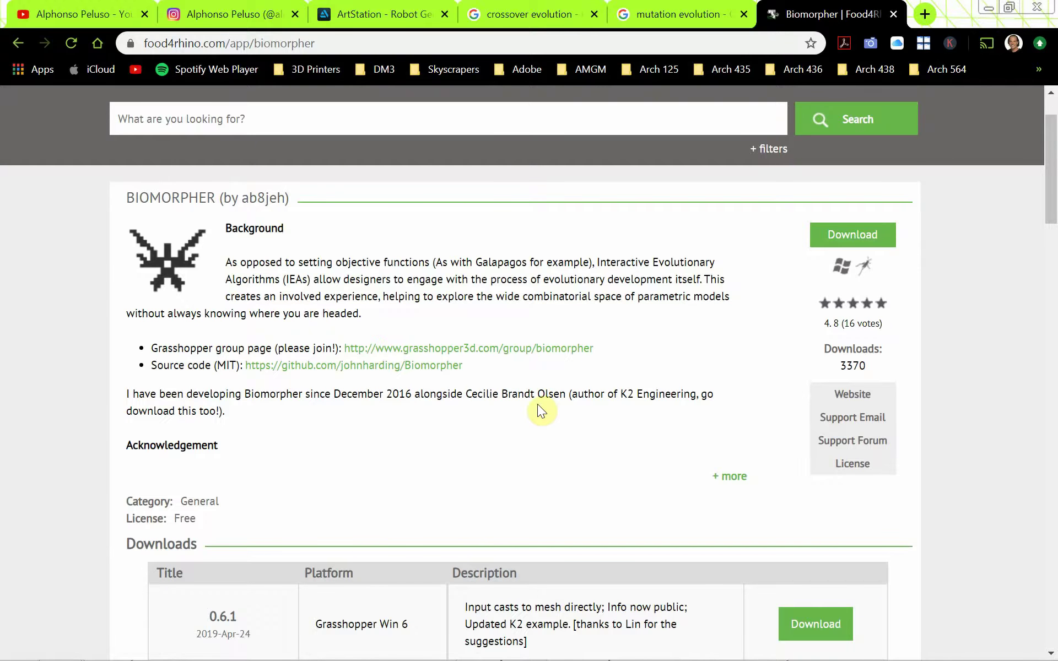
scroll(419, 336, "down", 9)
scroll(416, 347, "up", 9)
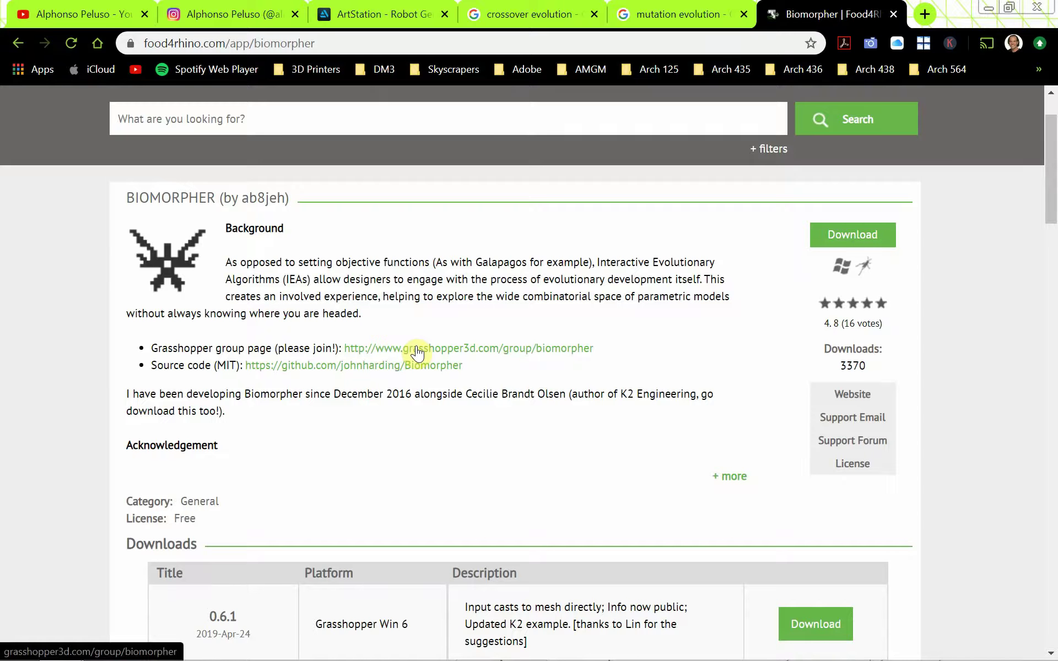
key("alt+Tab")
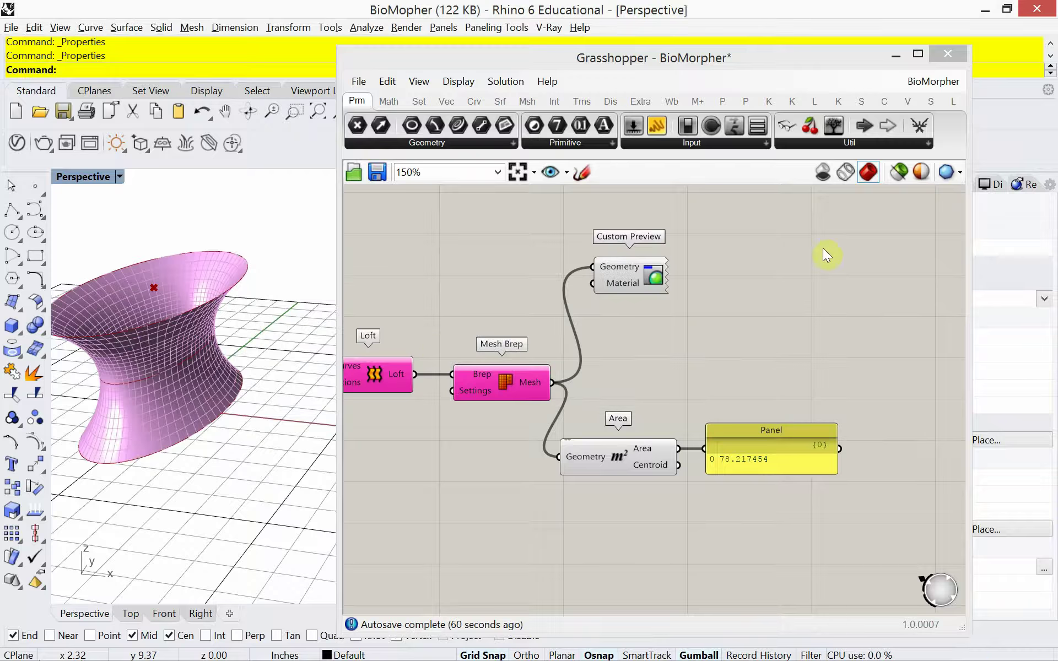
Place a Biomorpher component from the Util list on the canvas, then return to Chrome.
left_click(915, 141)
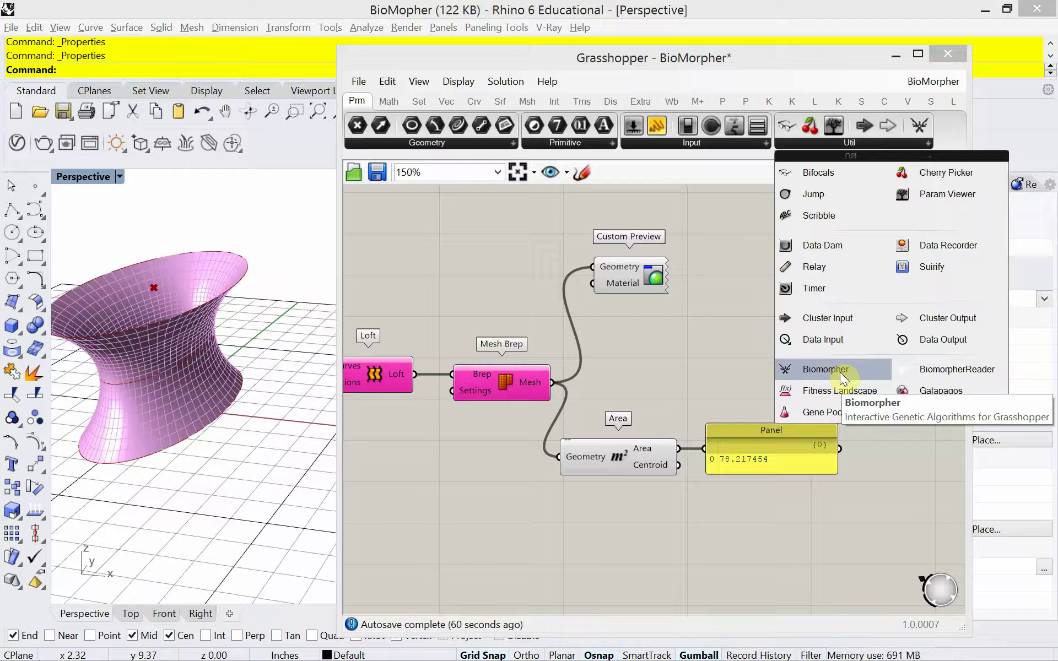
left_click_drag(842, 378, 704, 376)
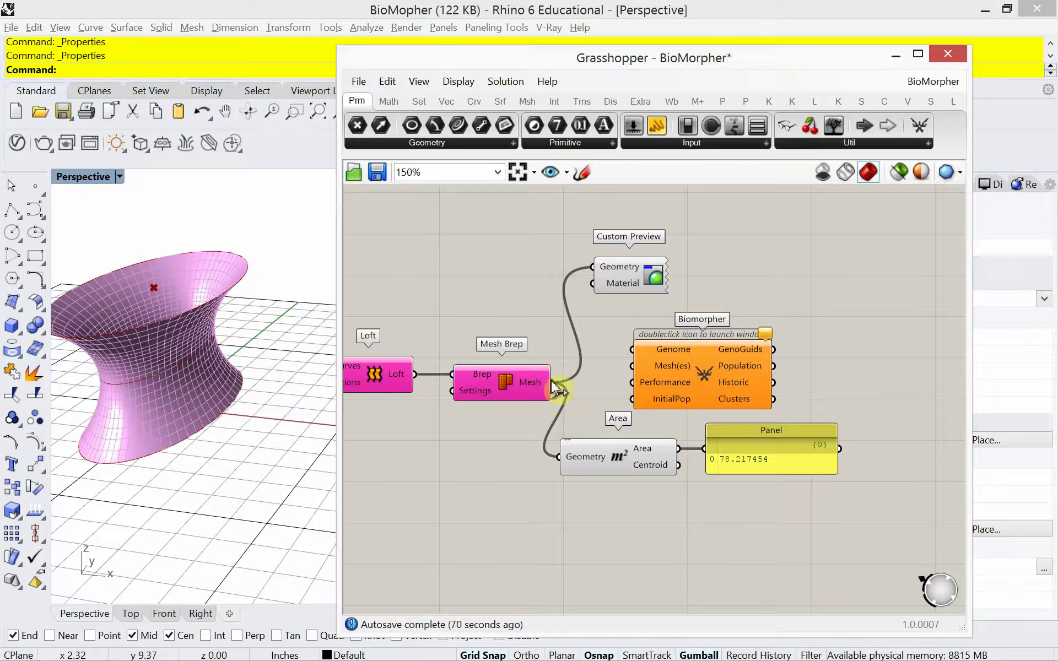
left_click_drag(554, 388, 739, 365)
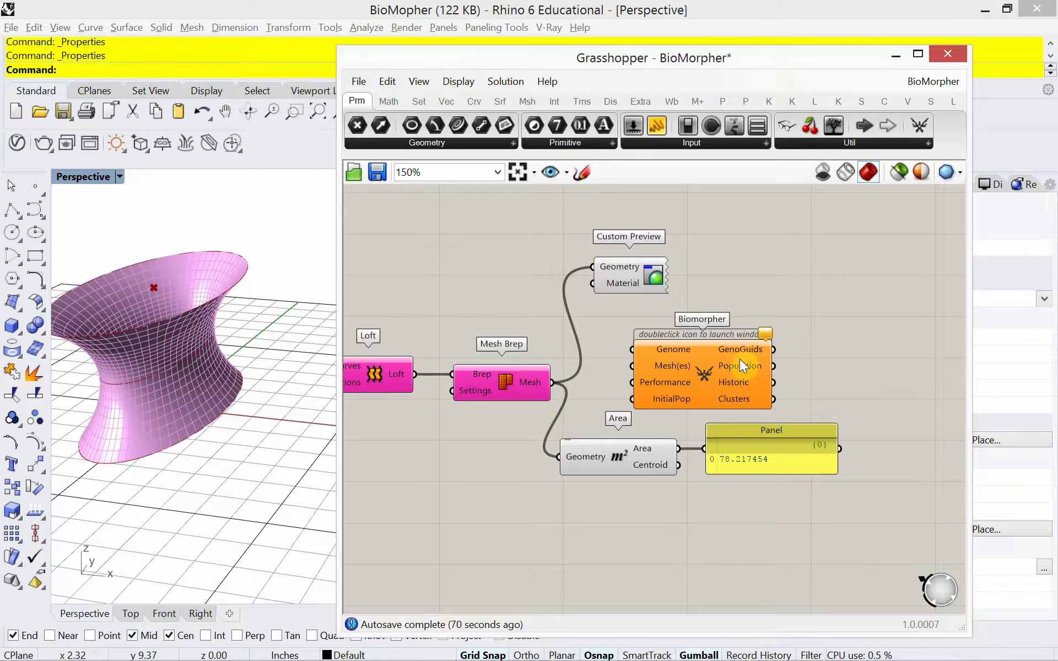
left_click(706, 368)
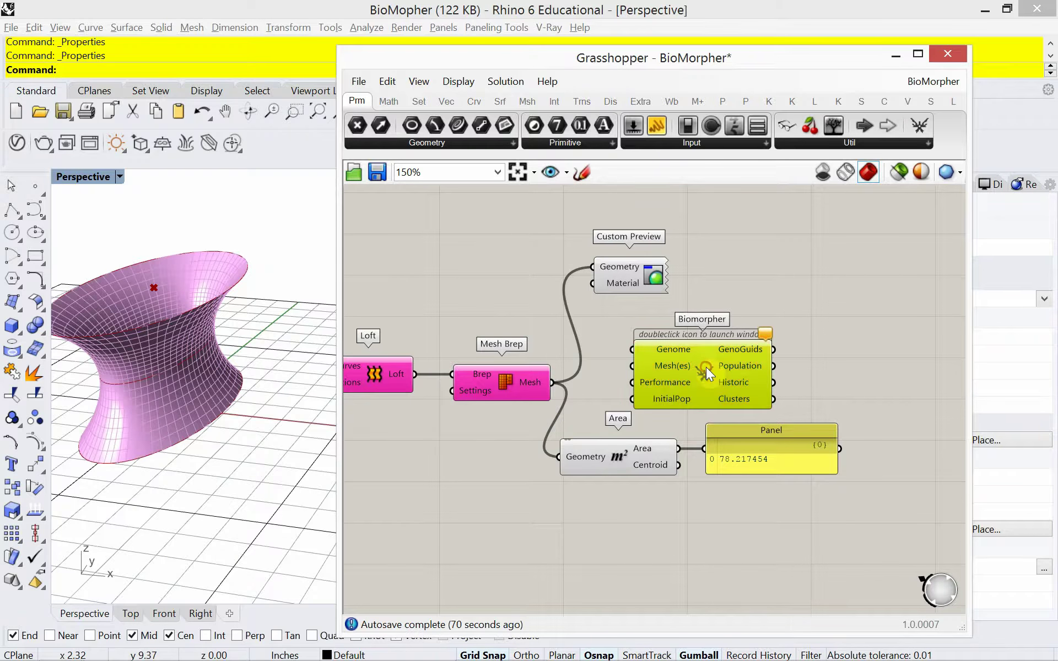
double_click(706, 367)
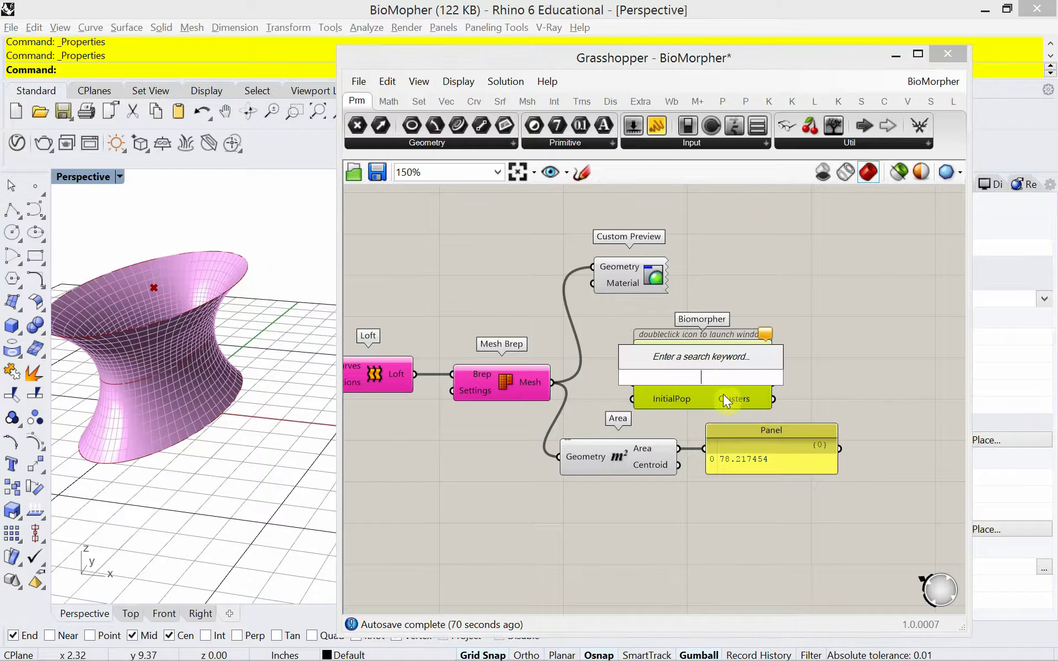
left_click(852, 382)
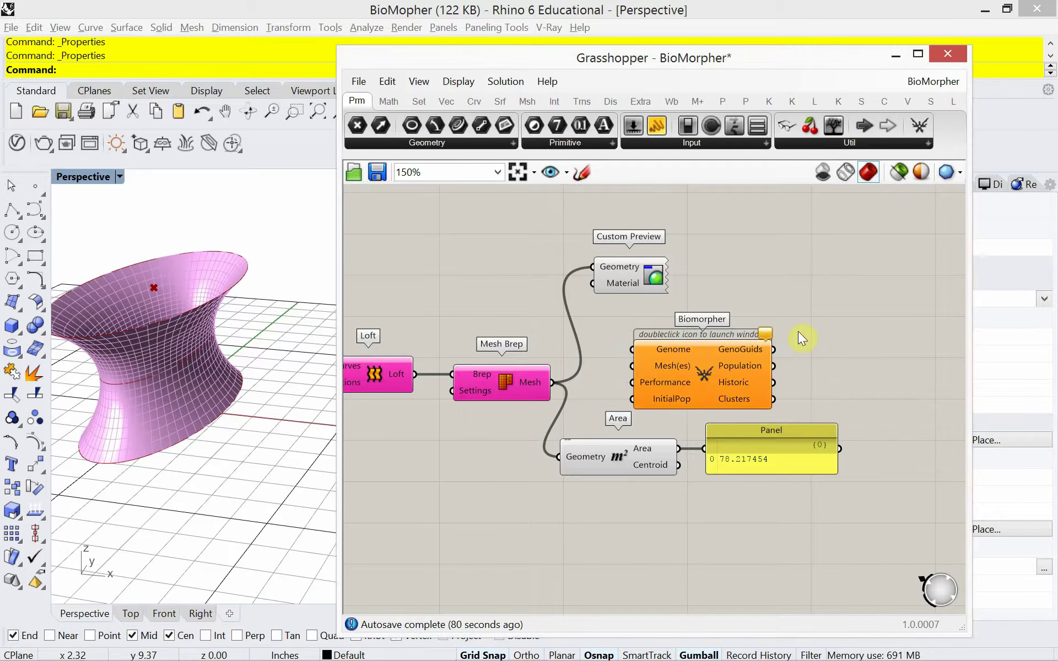
key("alt+Tab")
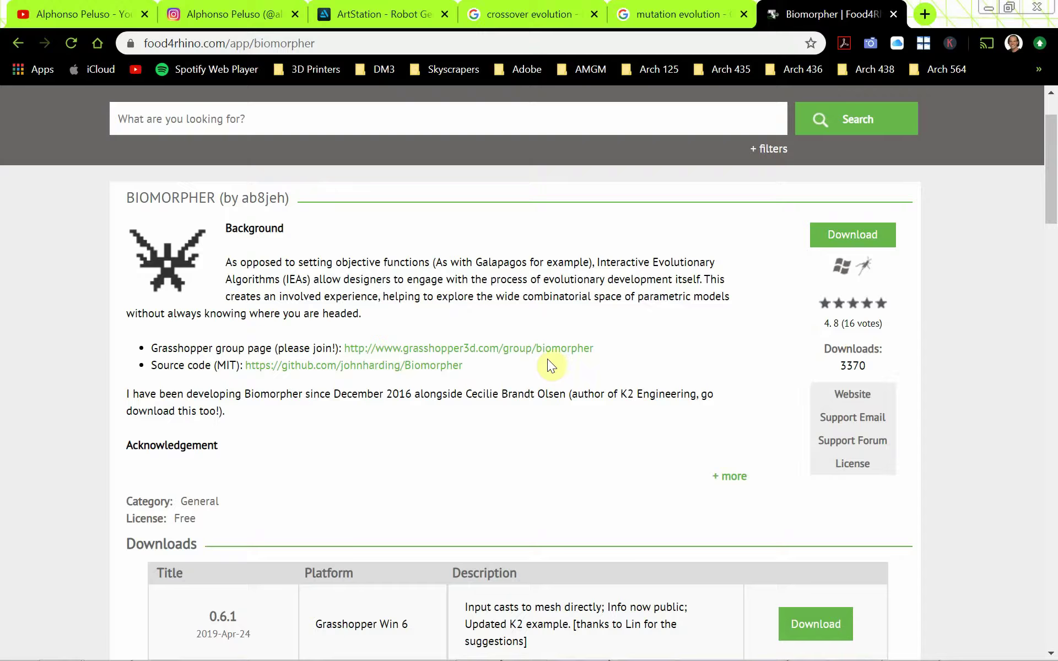
Scroll through the Biomorpher reviews, then view the ArtStation Robot Generator .02x page.
scroll(547, 359, "down", 20)
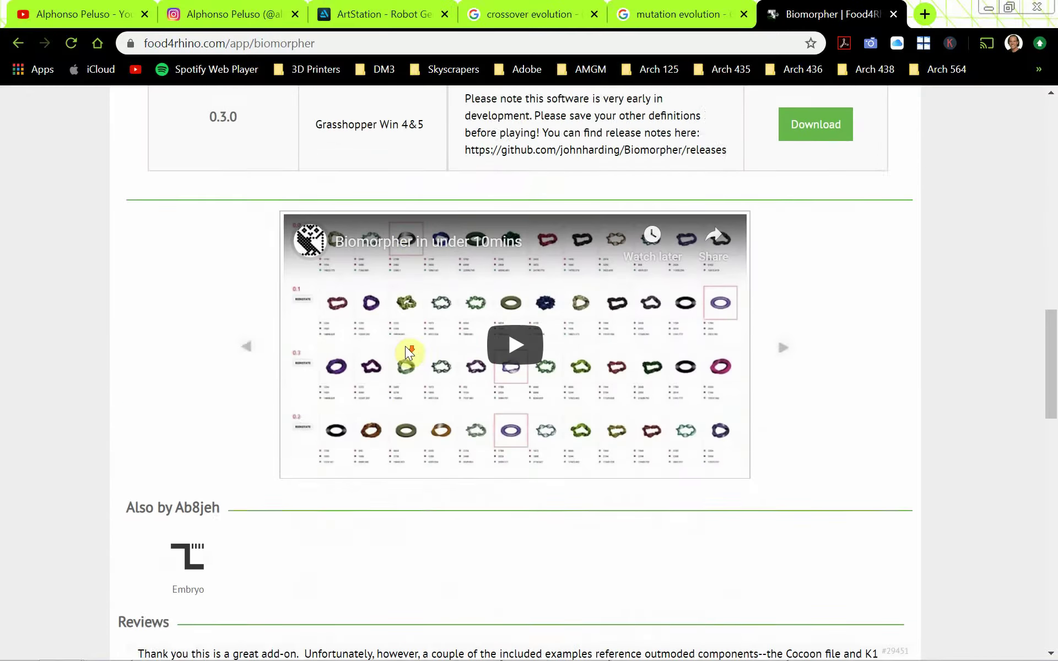
scroll(229, 338, "down", 4)
scroll(219, 334, "down", 14)
scroll(220, 334, "up", 9)
scroll(219, 334, "up", 20)
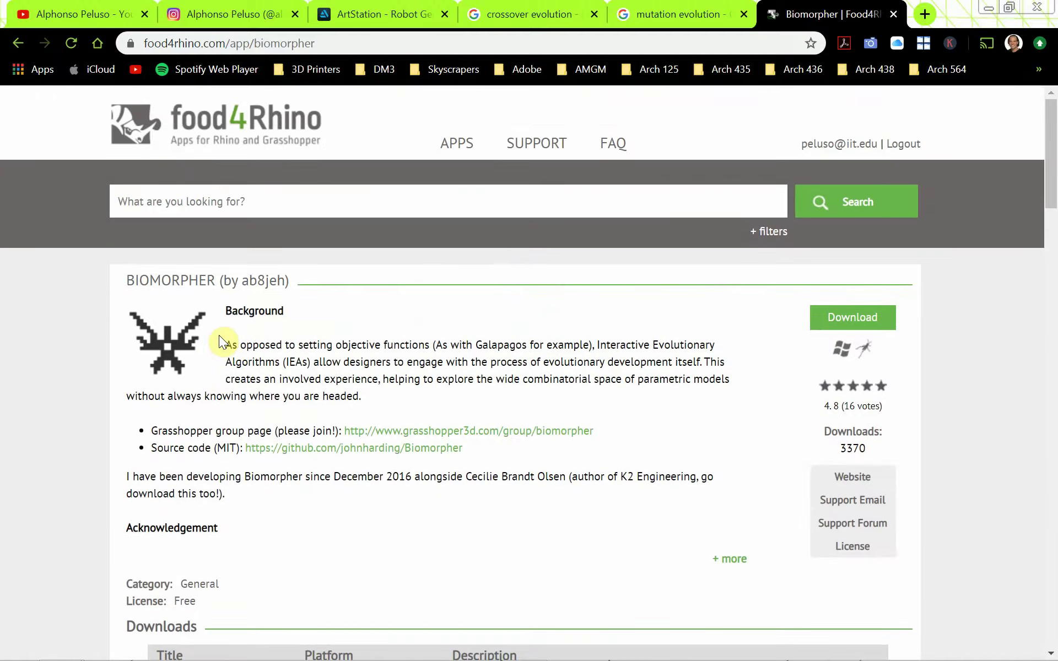
left_click(498, 23)
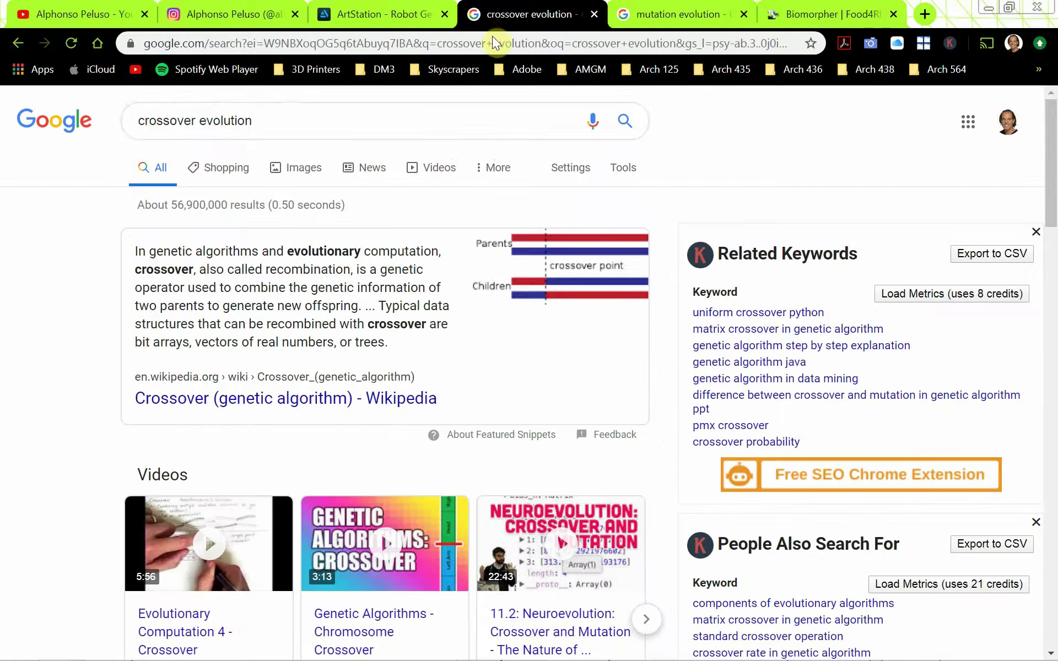
left_click(379, 20)
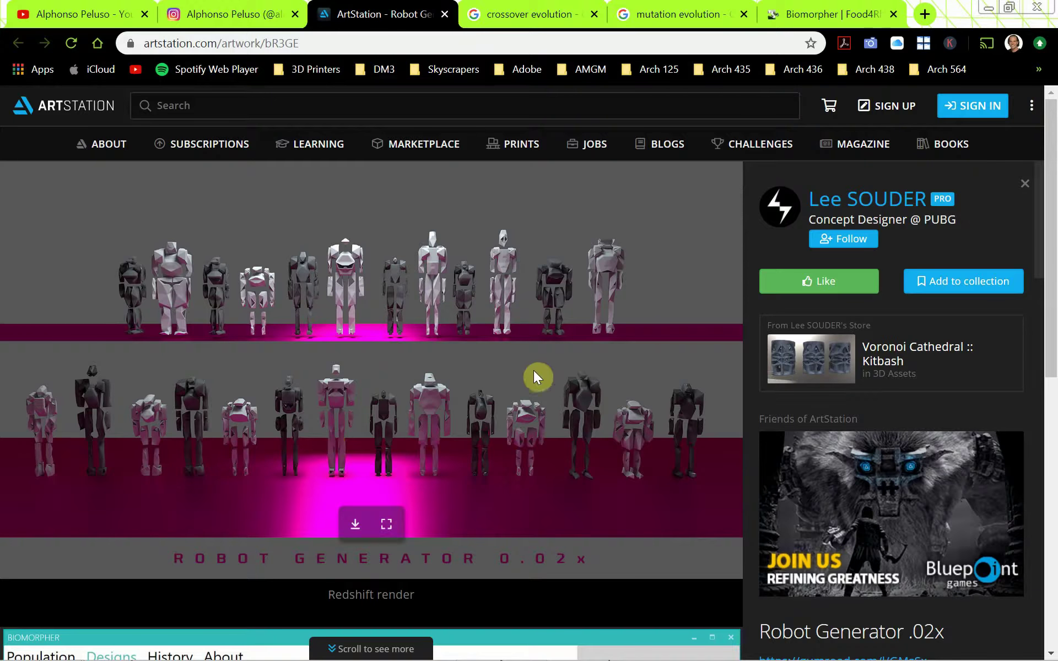
Scroll to the Biomorpher screenshot and open the artist's profile from the Robot Generator artwork.
scroll(482, 340, "down", 7)
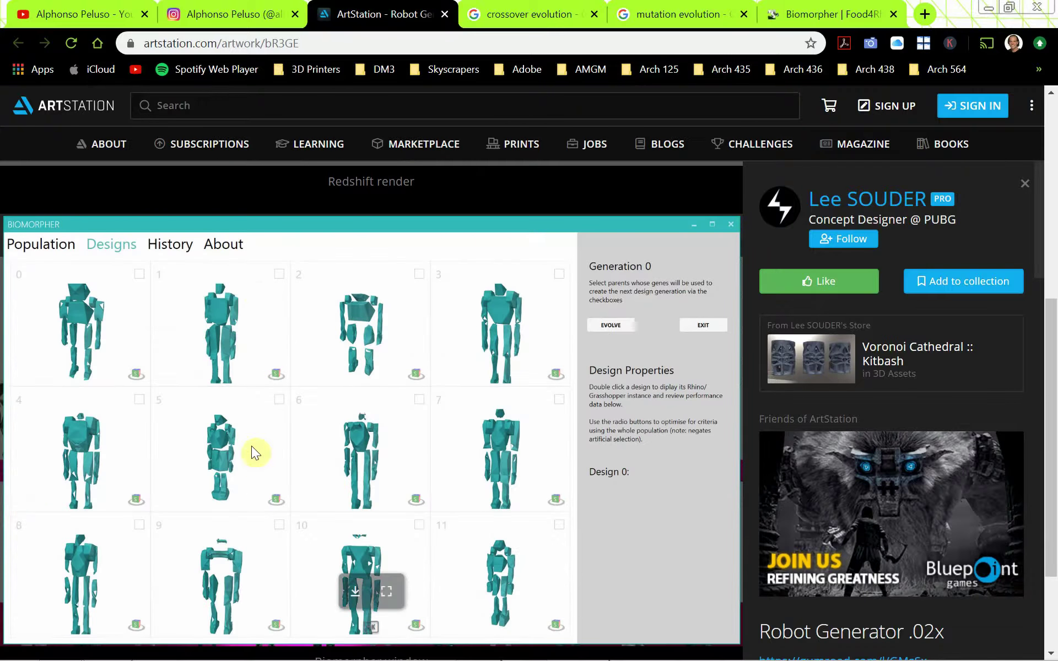
scroll(421, 457, "down", 2)
scroll(421, 458, "up", 8)
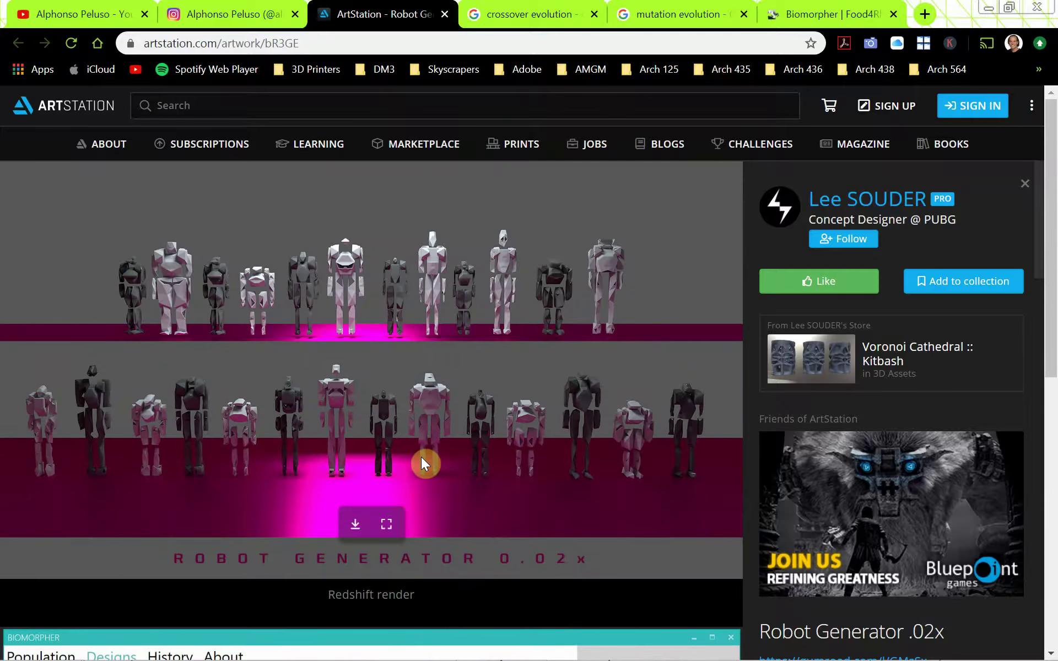
left_click(825, 201)
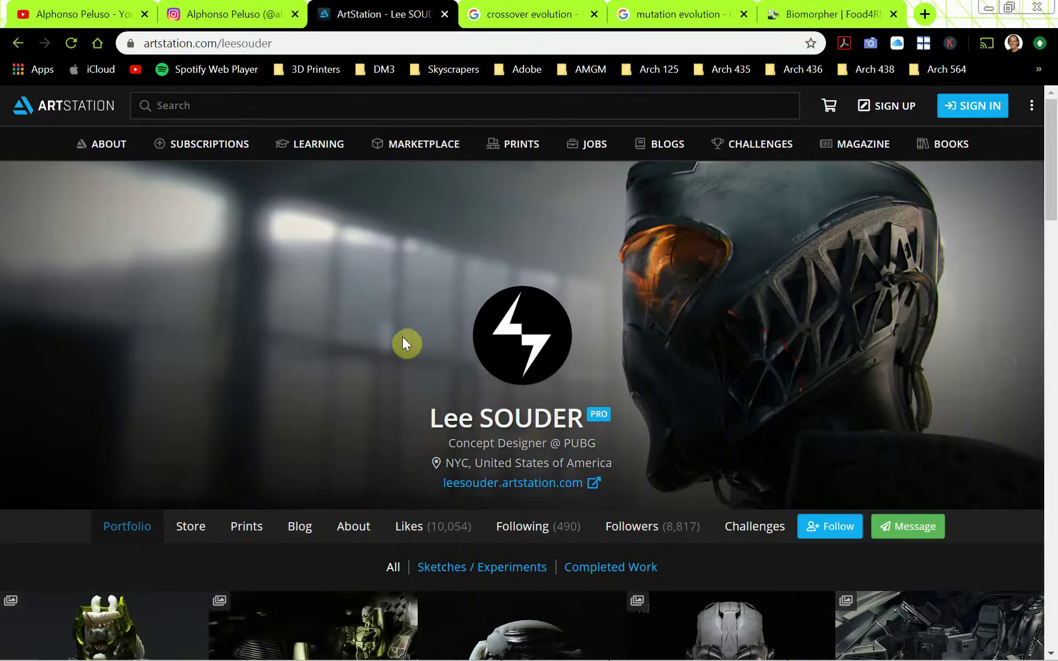
Browse down the artist's portfolio grid, scroll back up, and return to Grasshopper.
scroll(397, 339, "down", 2)
scroll(291, 289, "down", 2)
scroll(291, 290, "down", 5)
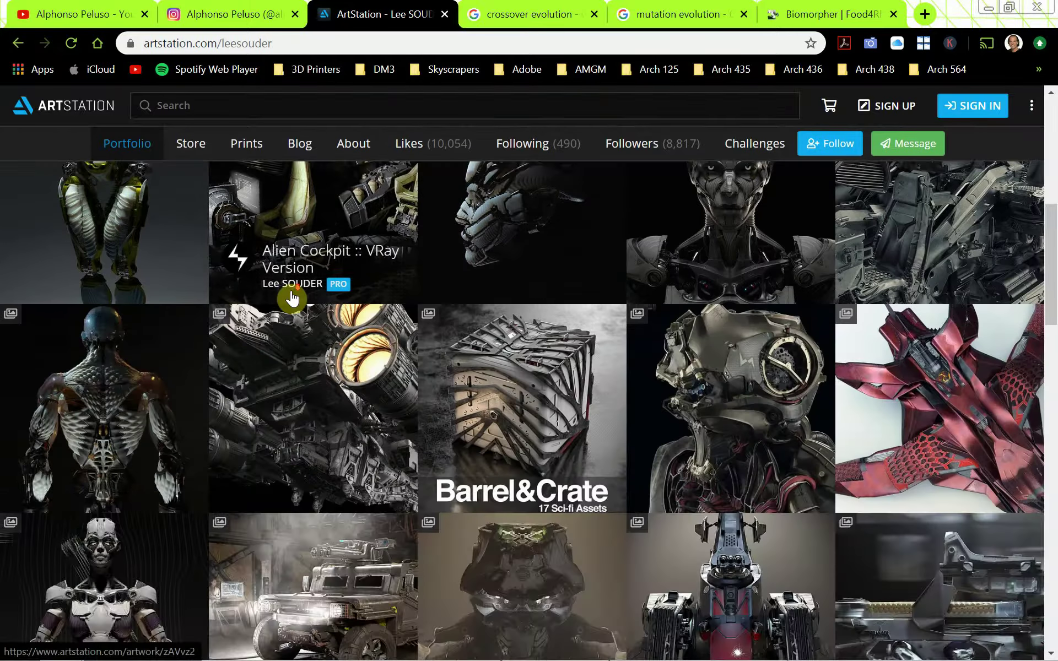
scroll(292, 299, "down", 3)
scroll(292, 300, "down", 3)
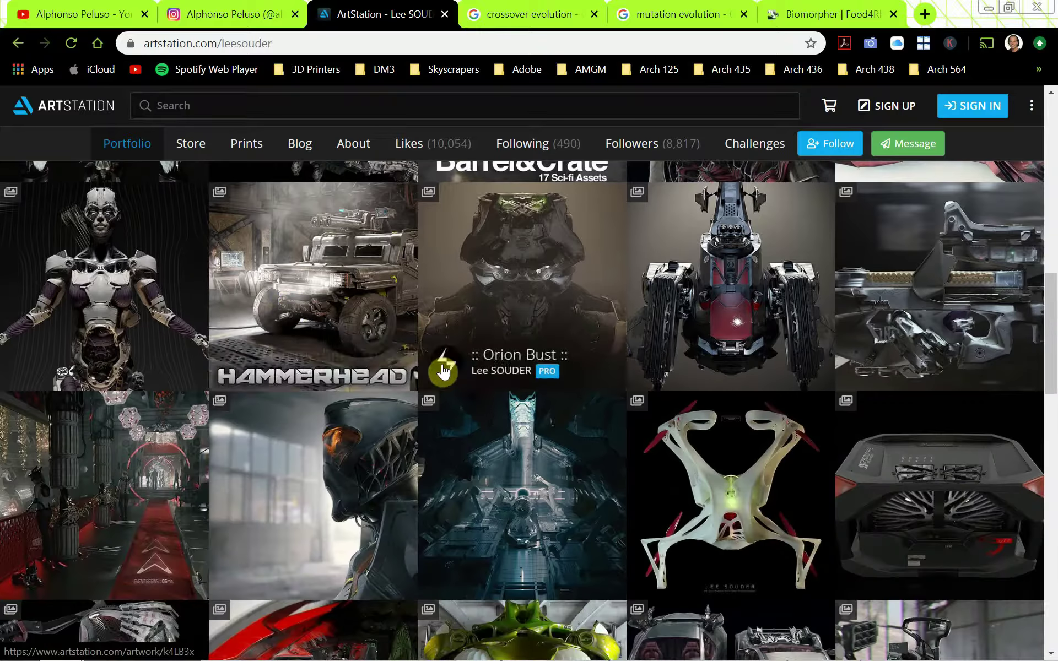
scroll(438, 368, "down", 3)
scroll(406, 363, "down", 9)
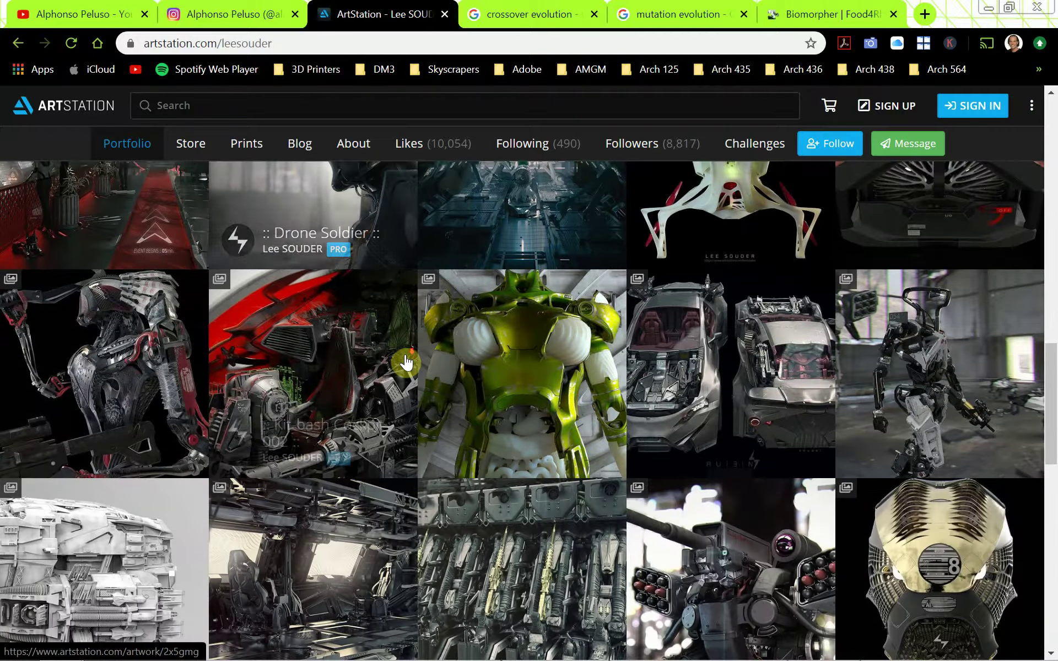
scroll(406, 362, "down", 5)
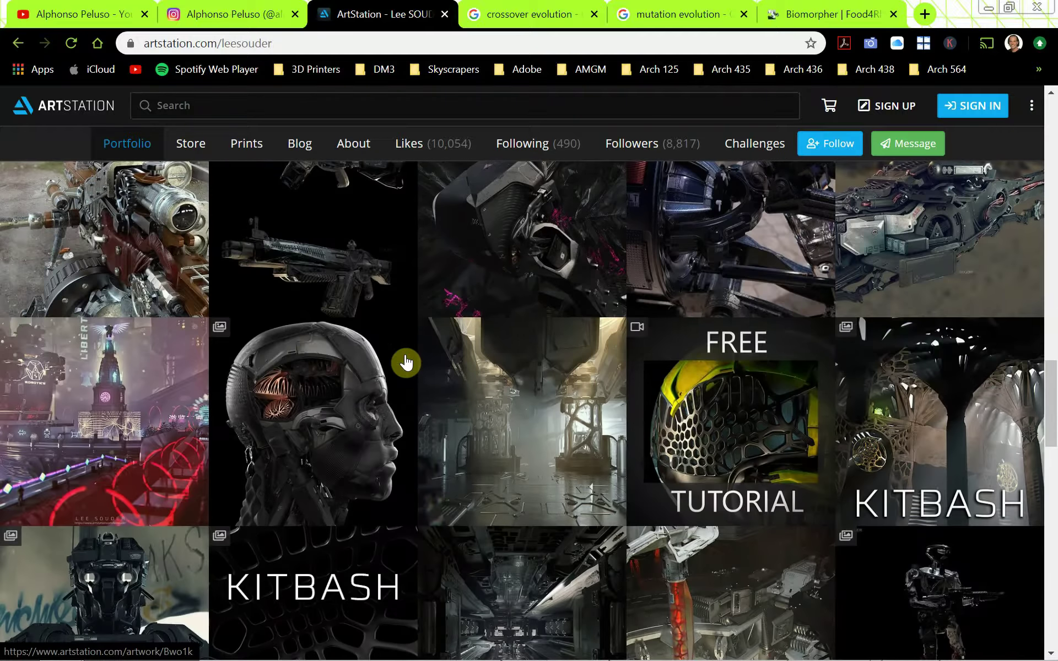
scroll(517, 392, "down", 7)
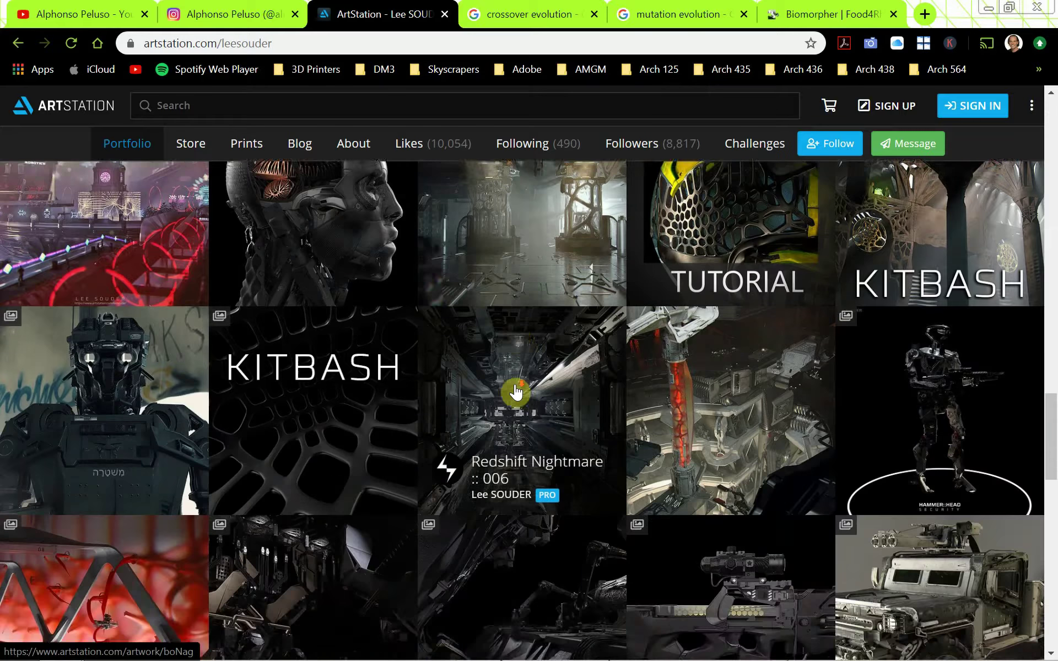
scroll(512, 387, "up", 15)
scroll(512, 387, "up", 15)
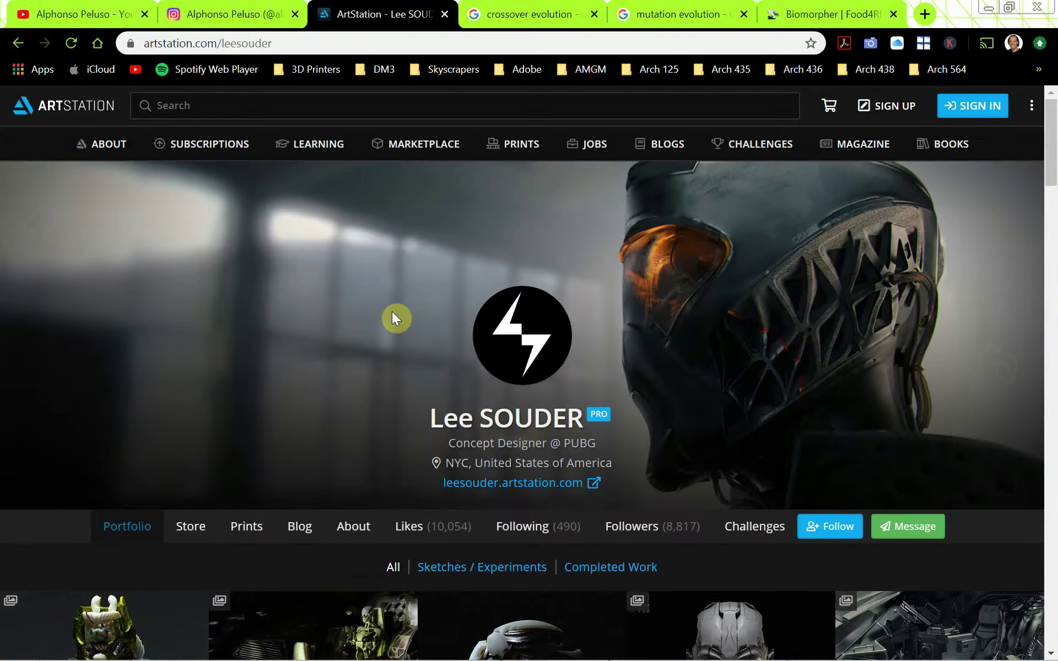
key("alt+Tab")
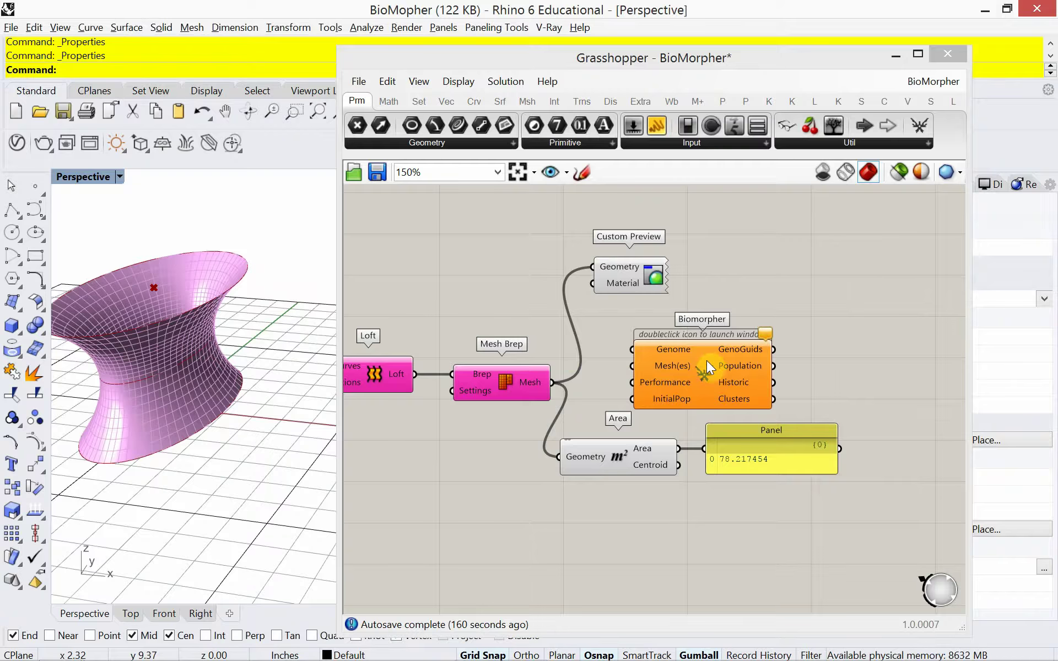
Nudge the Biomorpher component right and look through the Util component list at Galapagos.
left_click_drag(707, 362, 725, 359)
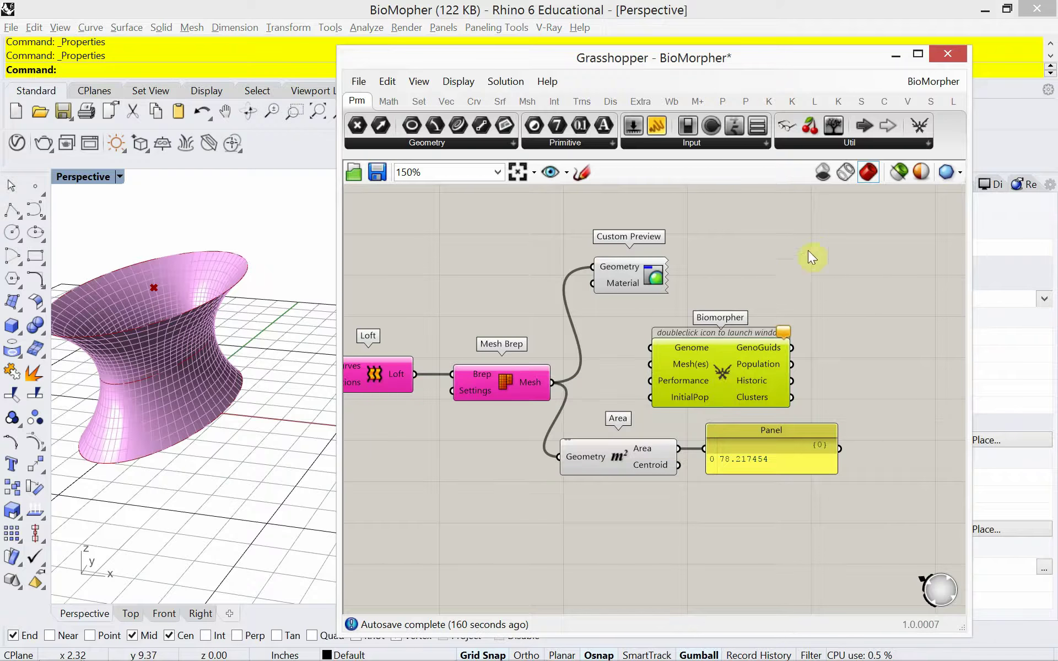
left_click(930, 143)
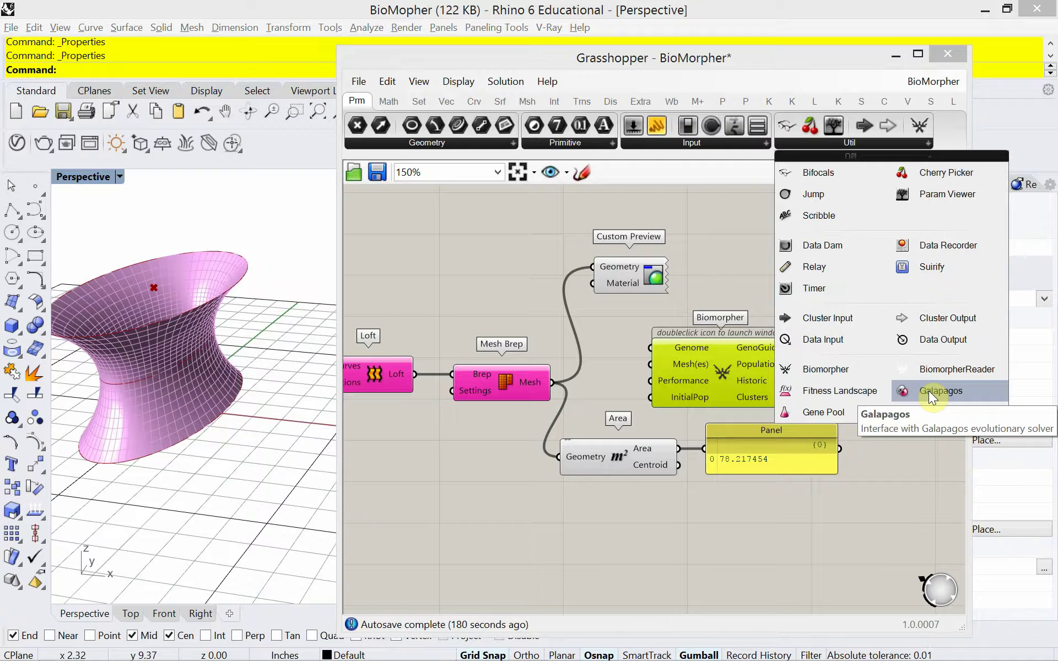
left_click(713, 263)
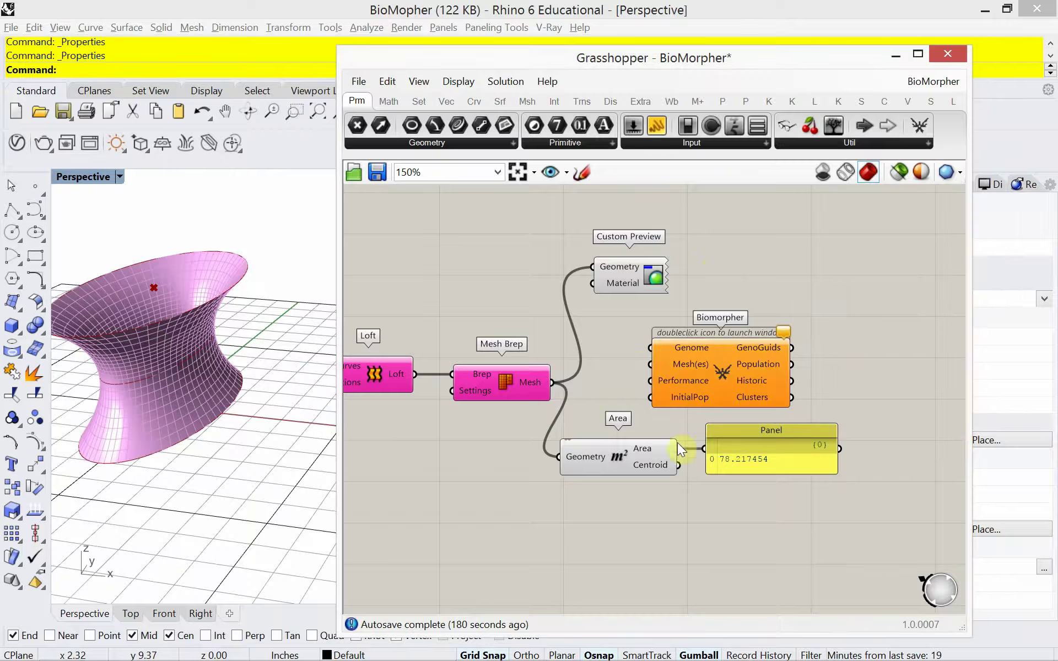
Wire Area into Biomorpher's Performance input and Mesh Brep into Mesh(es), then reframe the canvas.
left_click_drag(678, 448, 722, 378)
left_click_drag(722, 378, 785, 368)
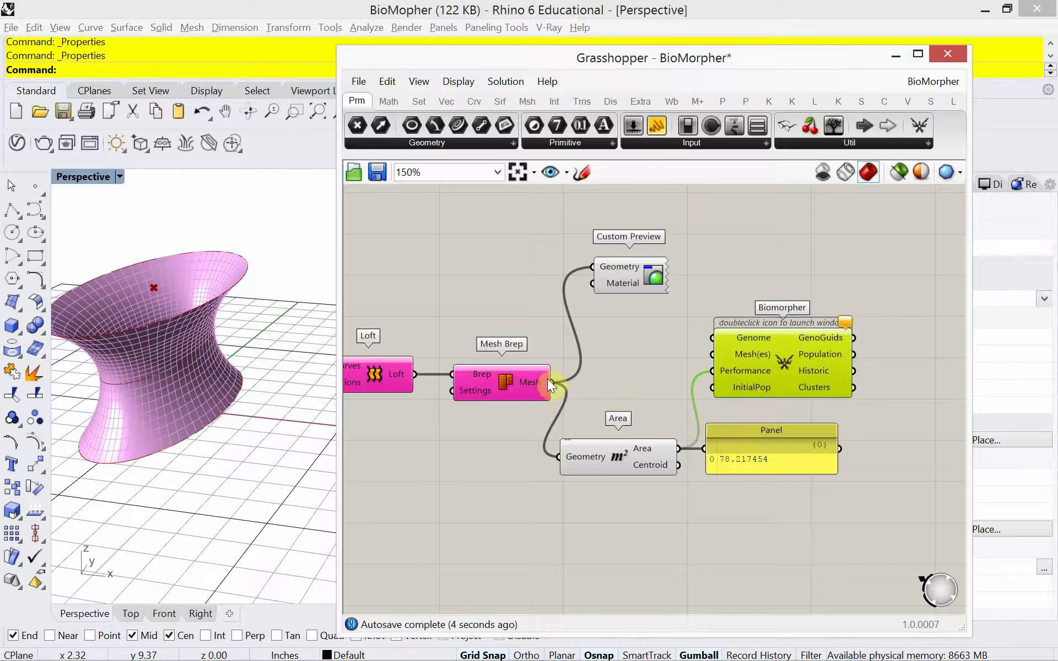
left_click_drag(550, 382, 736, 356)
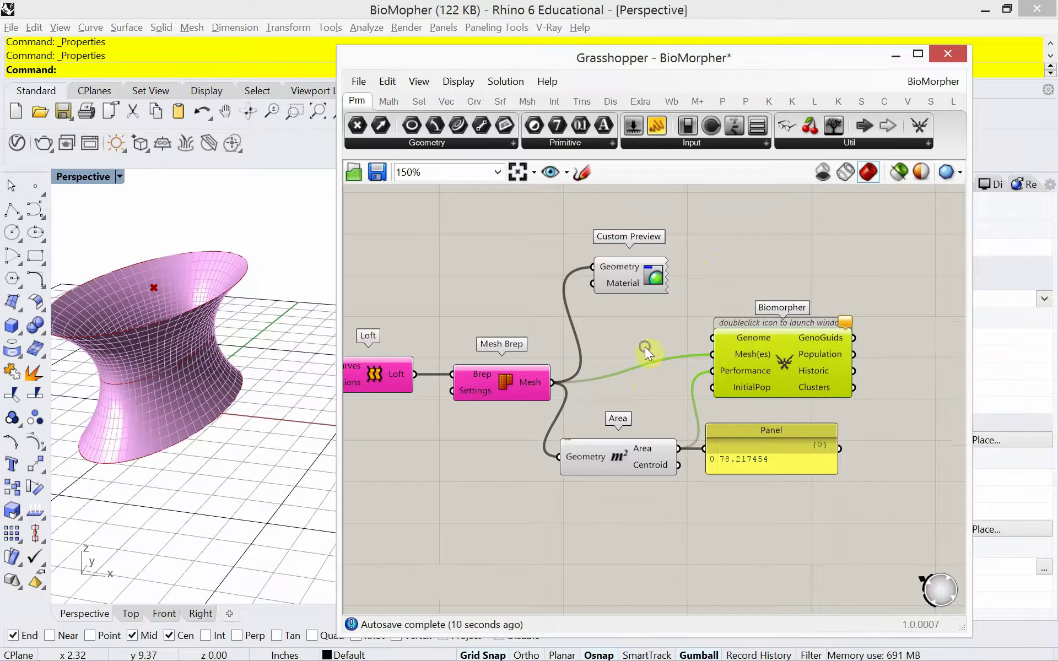
right_click_drag(646, 347, 770, 349)
scroll(607, 358, "down", 4)
scroll(557, 309, "up", 1)
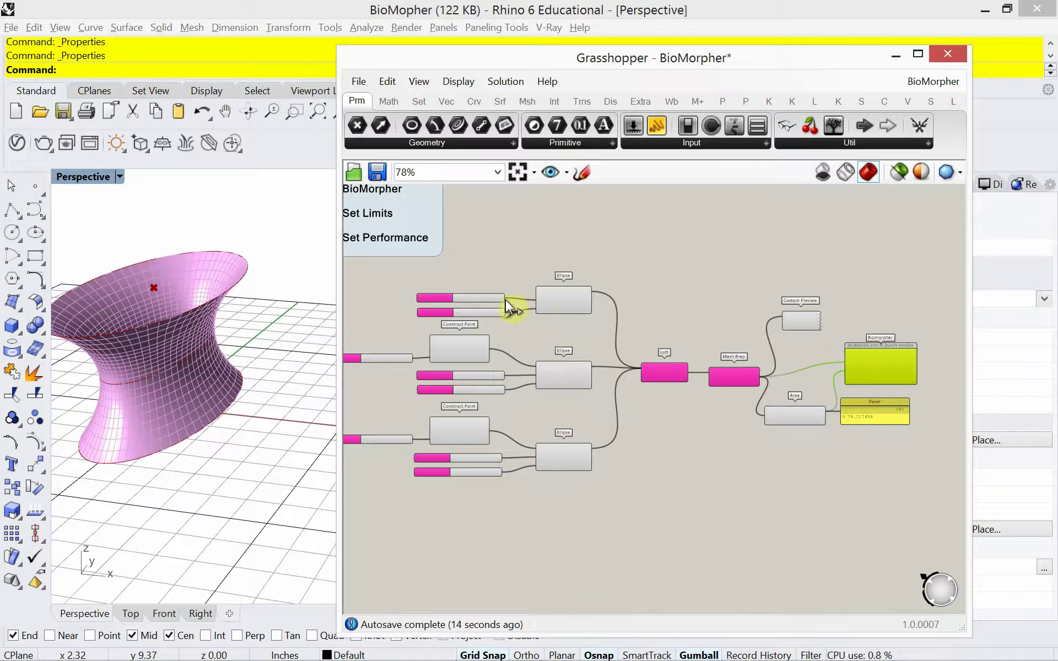
Wire the upper number sliders one by one into Biomorpher's Genome input.
left_click_drag(507, 299, 845, 352)
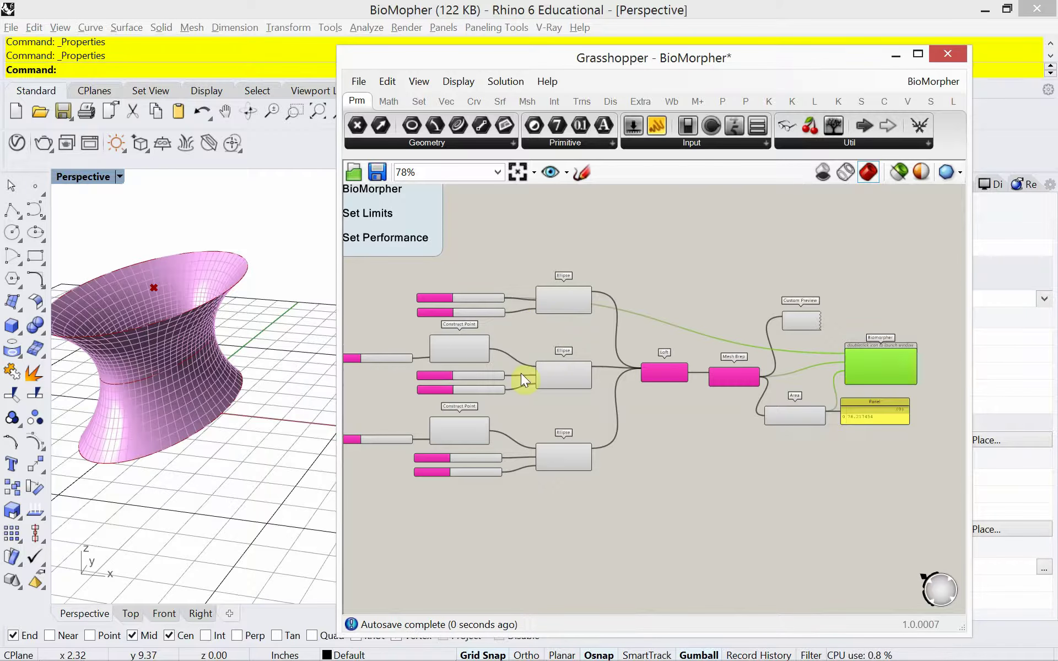
left_click_drag(505, 313, 848, 357)
left_click_drag(413, 363, 847, 357)
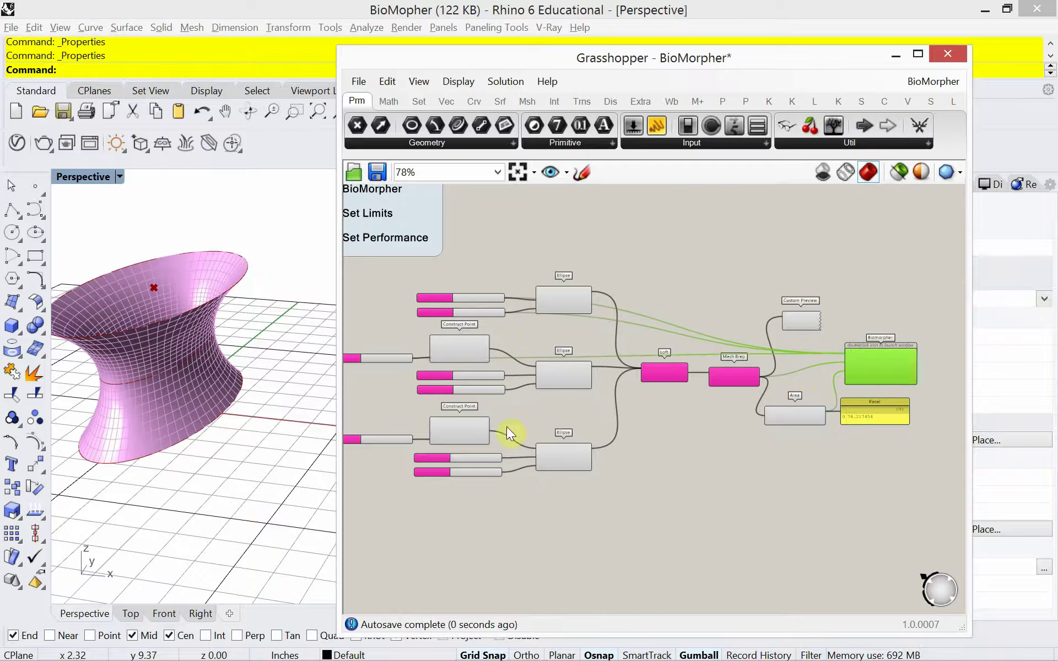
left_click_drag(505, 377, 849, 351)
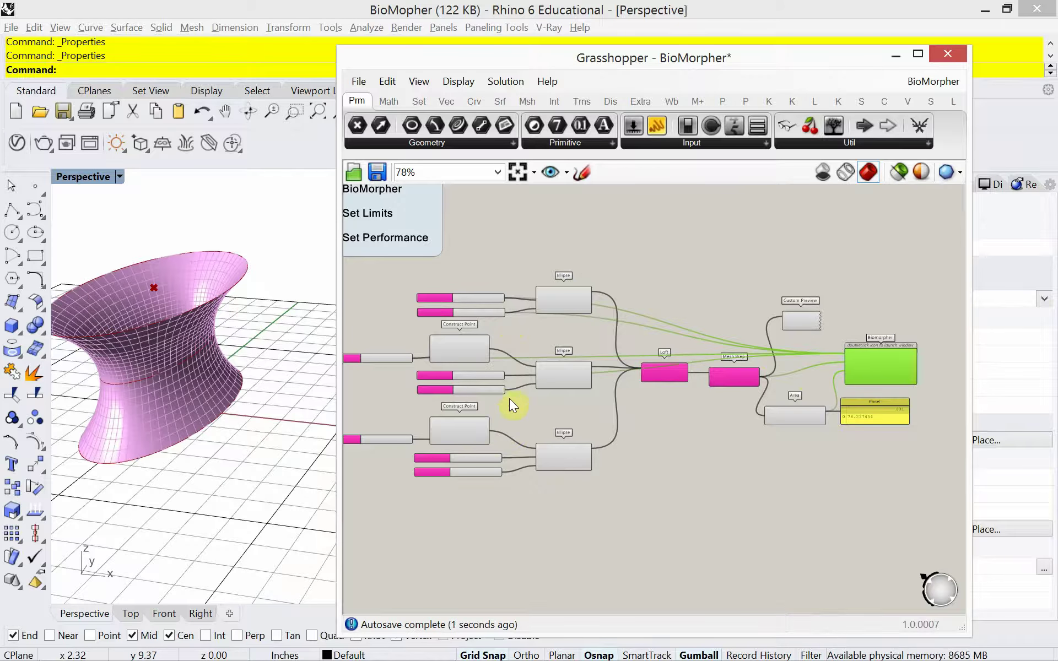
left_click(494, 377)
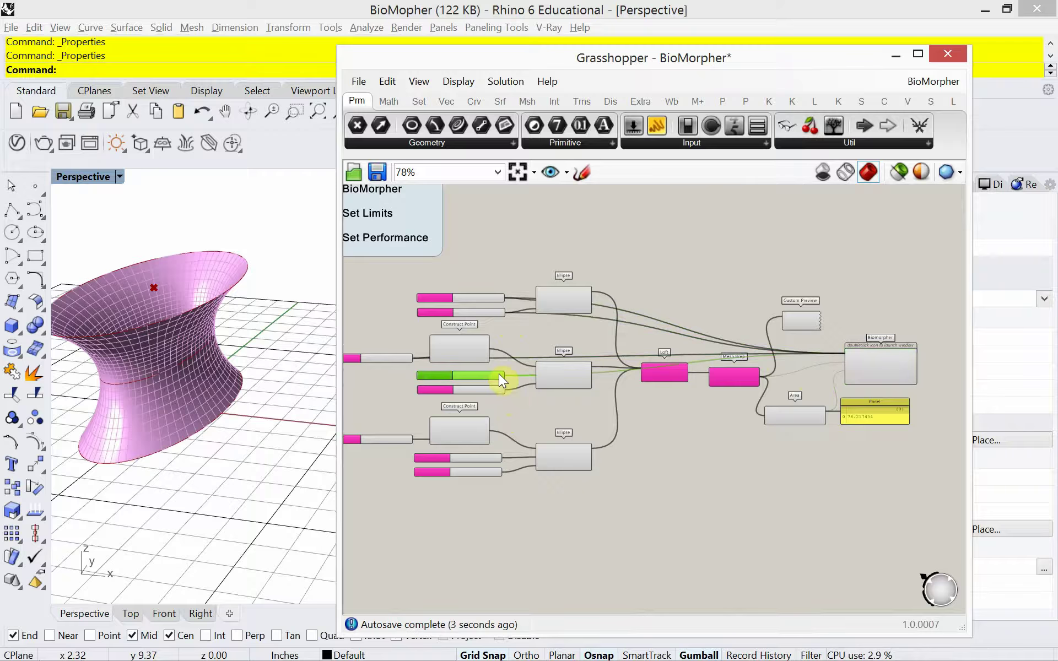
left_click_drag(505, 375, 855, 358)
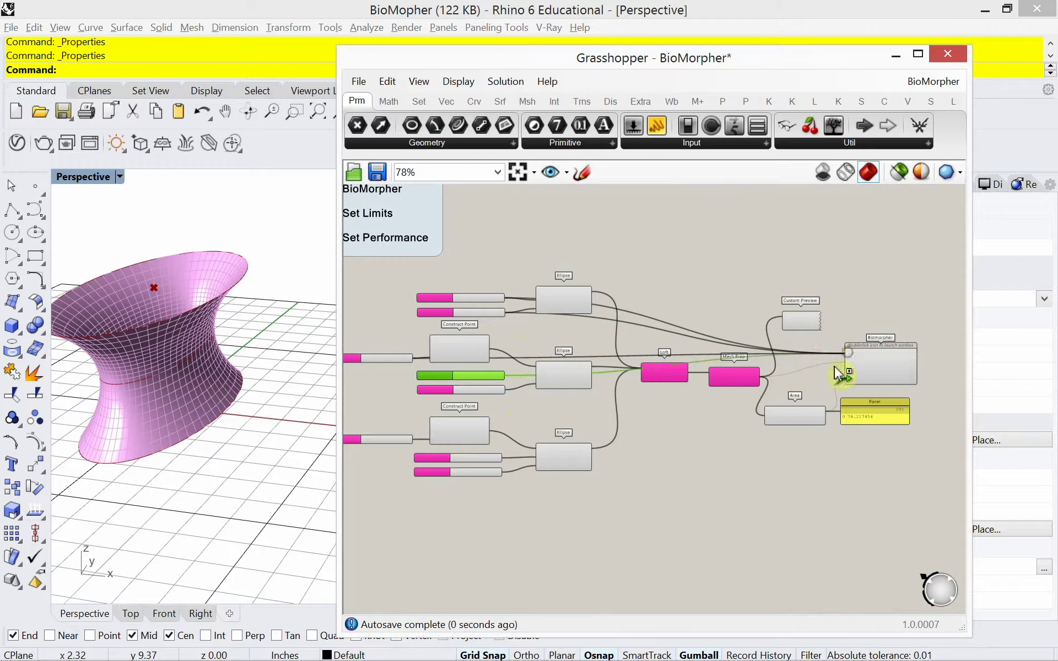
left_click_drag(510, 392, 844, 355)
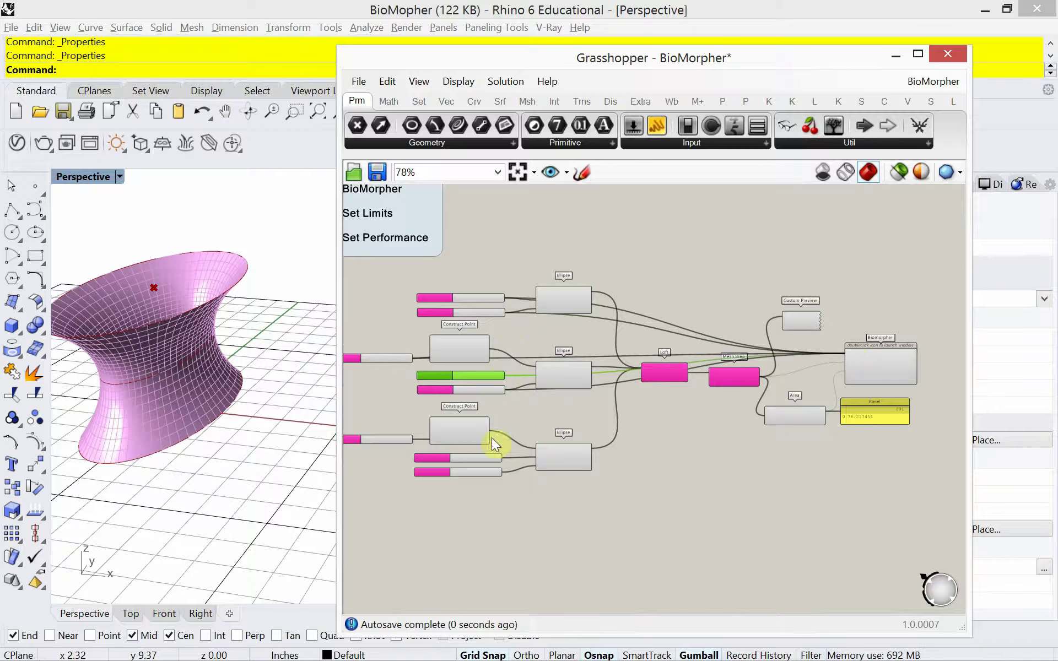
Wire the lower sliders, including the Ellipse ones, into Genome and zoom to Biomorpher.
left_click_drag(412, 438, 842, 357)
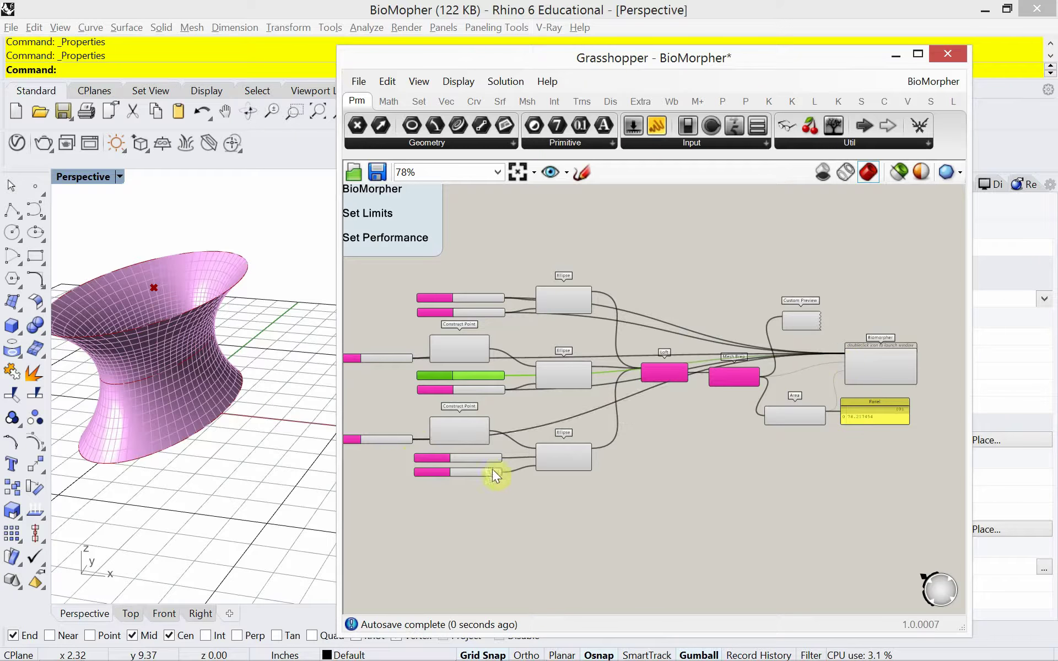
left_click_drag(503, 458, 850, 358)
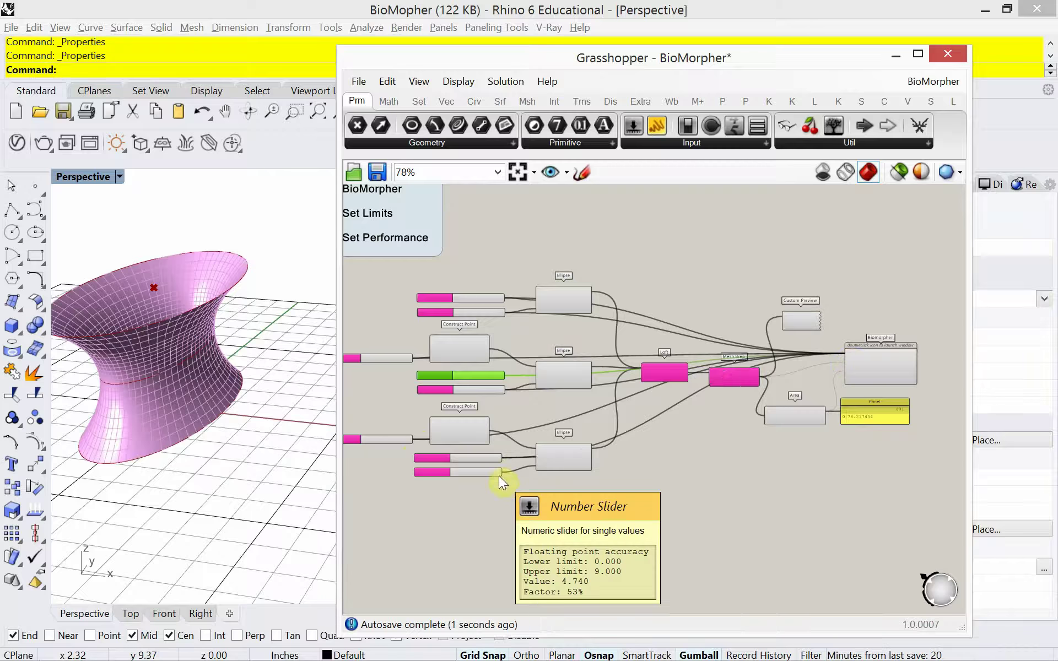
left_click_drag(500, 473, 857, 363)
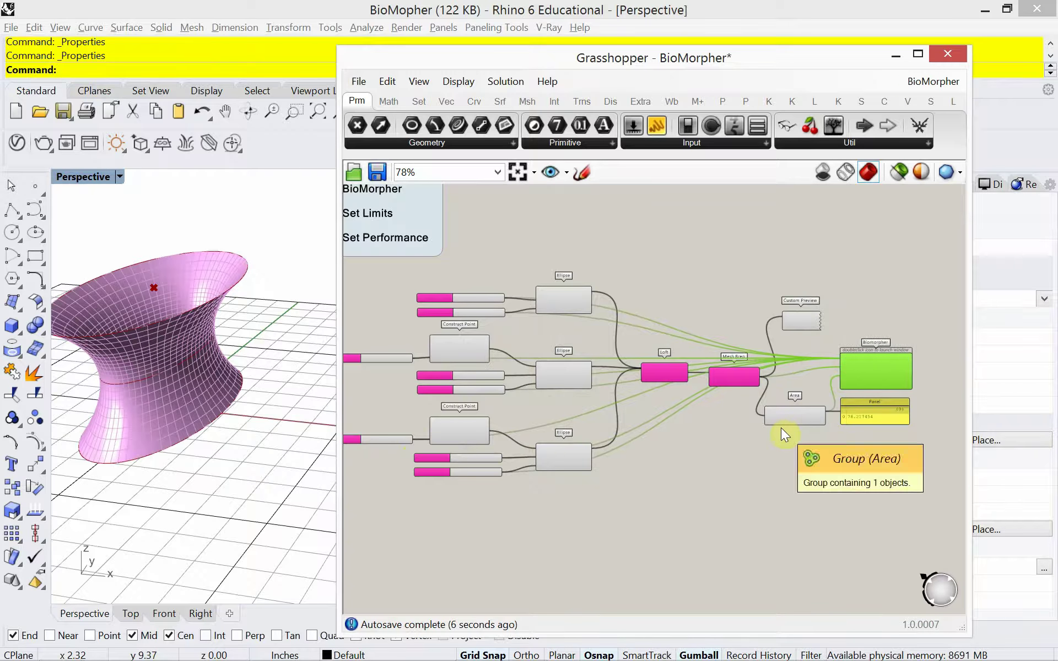
scroll(819, 442, "up", 3)
scroll(666, 451, "up", 1)
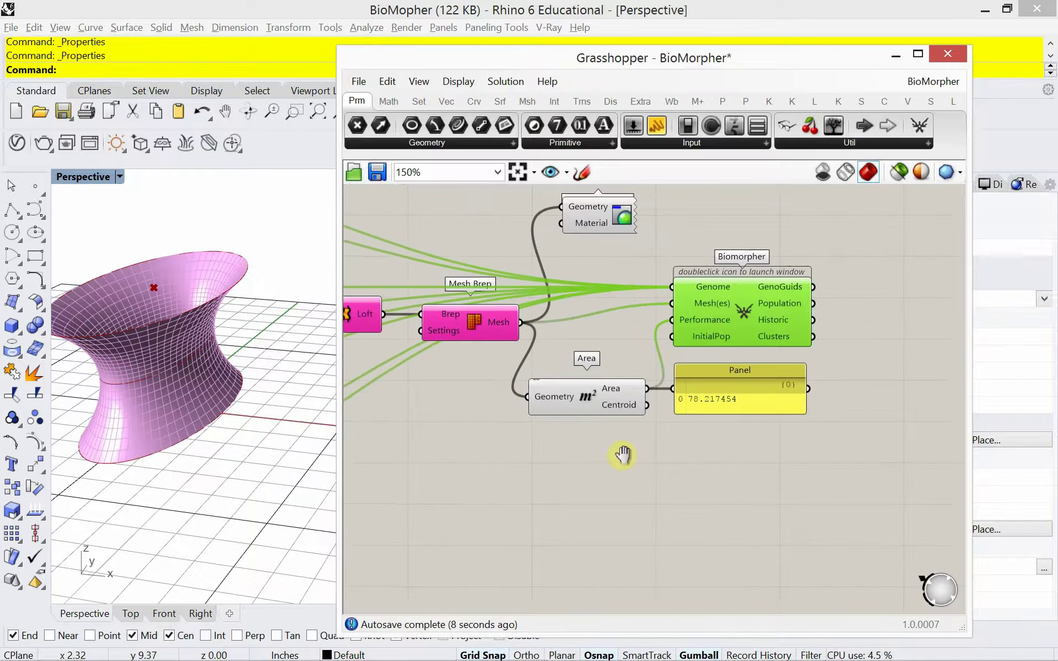
scroll(711, 306, "up", 2)
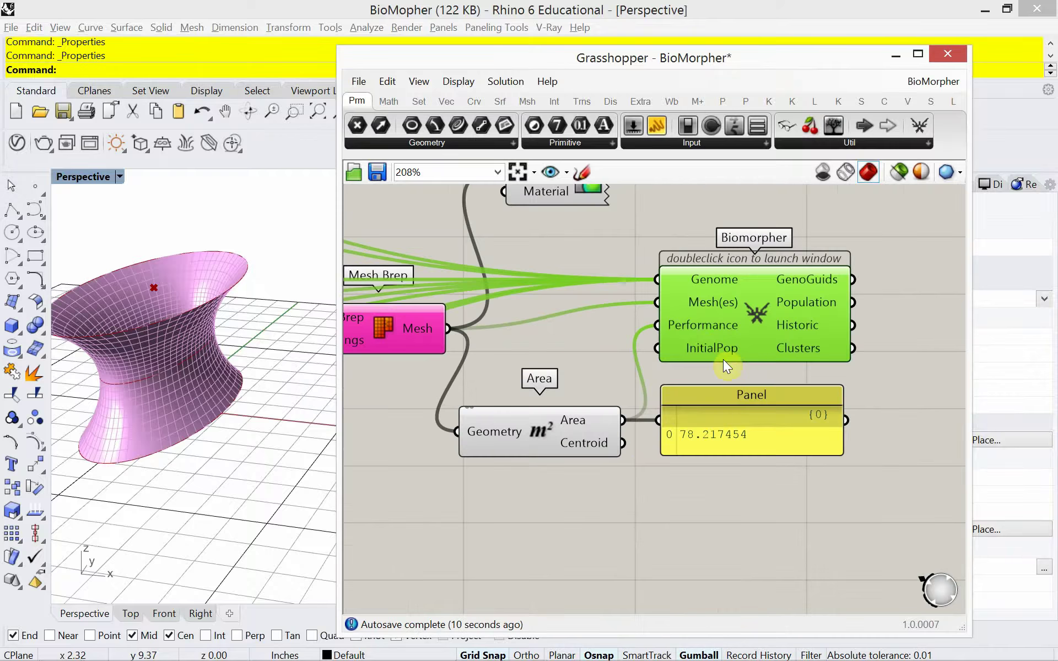
right_click_drag(493, 360, 505, 397)
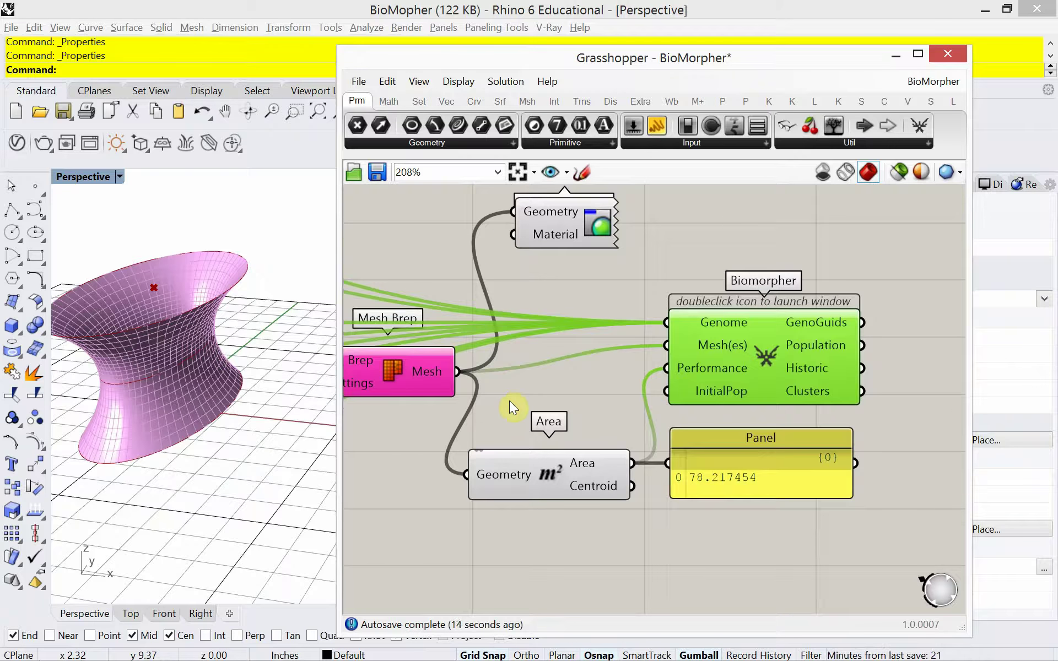
Launch the Biomorpher window, resize it beside Rhino, and tick 'Show all 12 cluster centres in history?'.
double_click(767, 357)
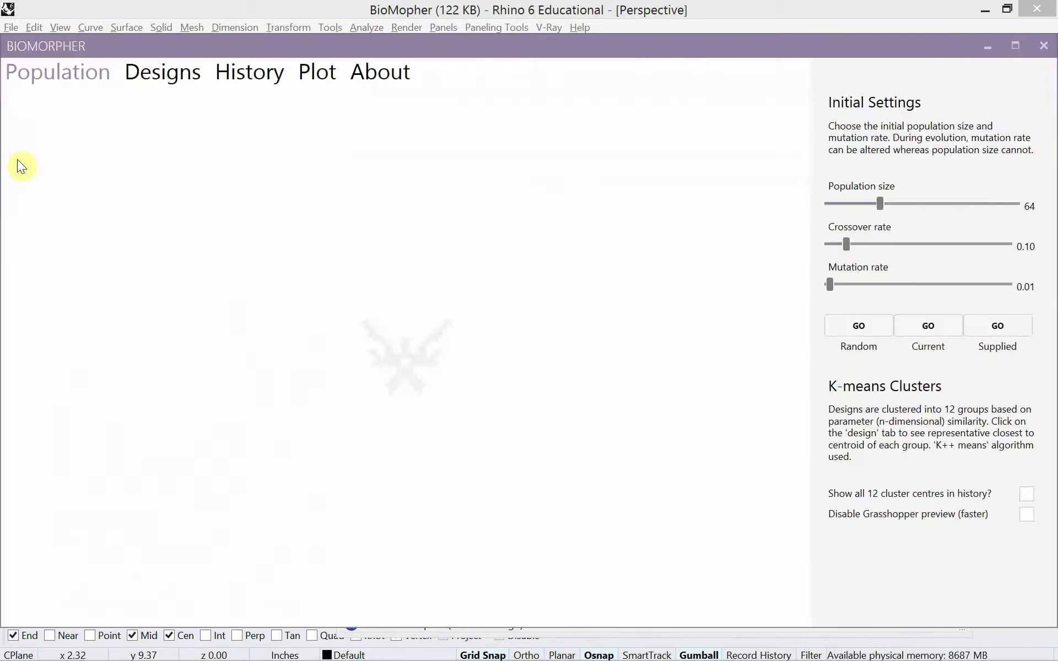
left_click_drag(3, 163, 335, 221)
right_click_drag(183, 371, 208, 394, "shift")
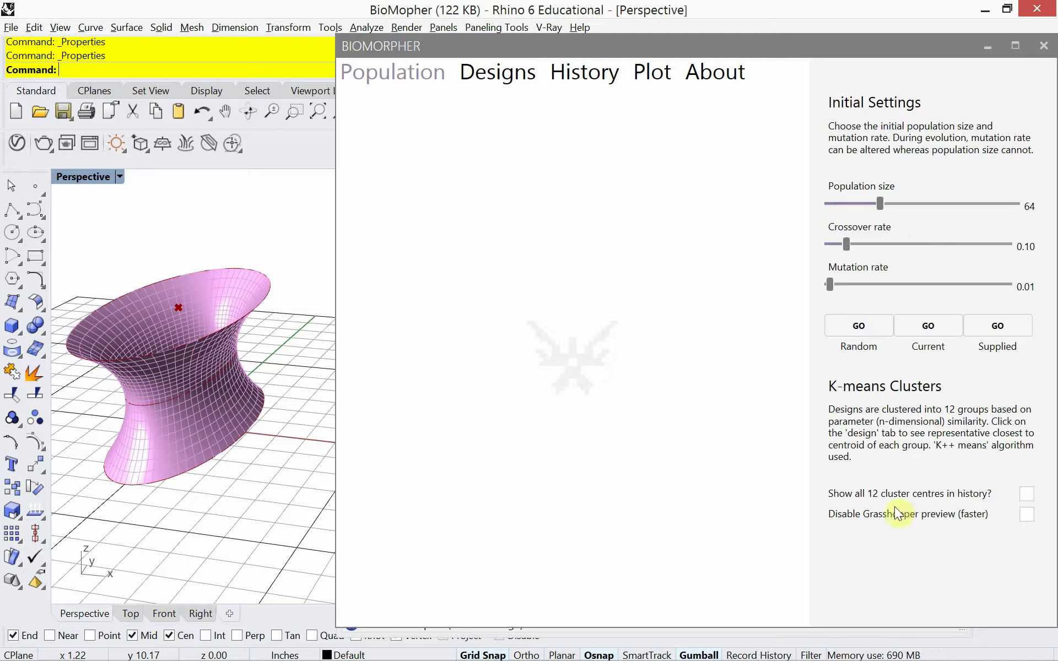
left_click(1027, 493)
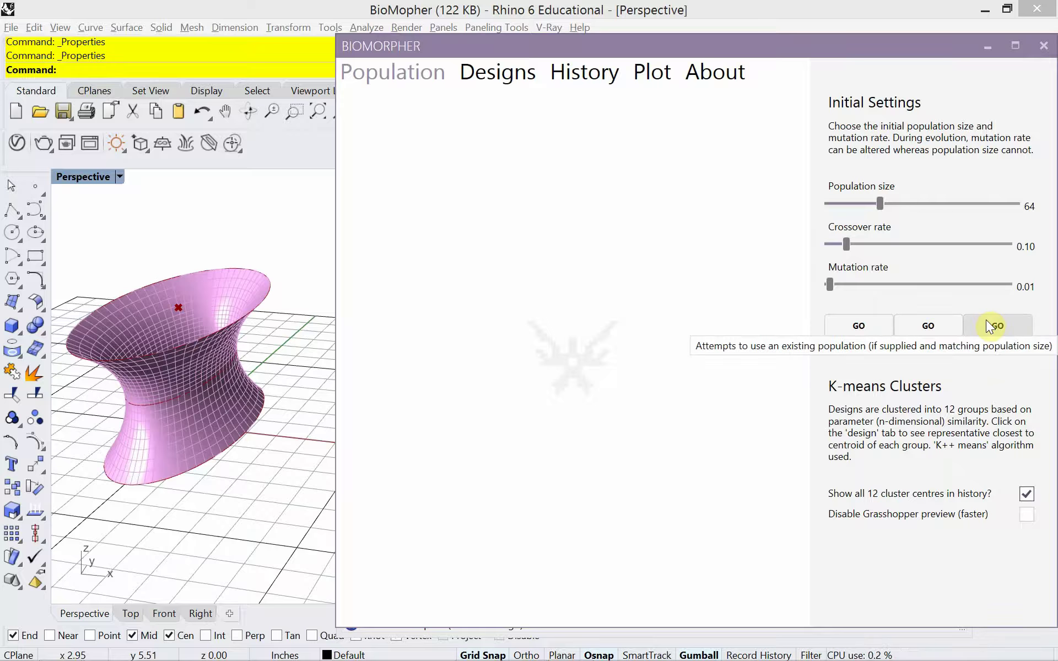
Generate a random 64-design population and widen the window to enlarge the twelve cluster diagrams.
left_click(848, 324)
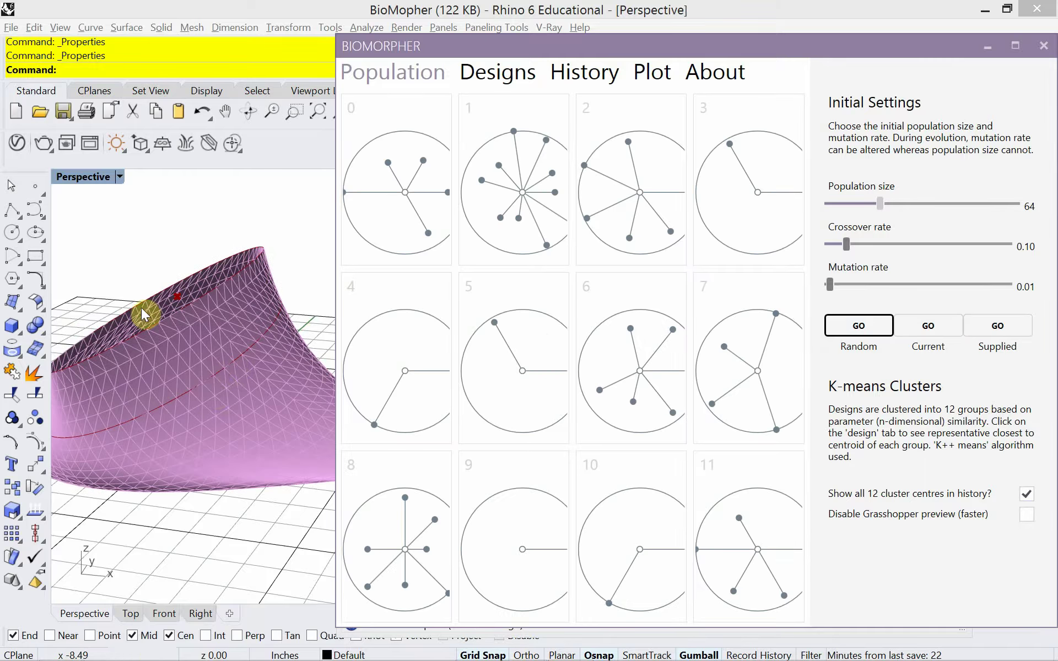
right_click_drag(197, 375, 193, 388)
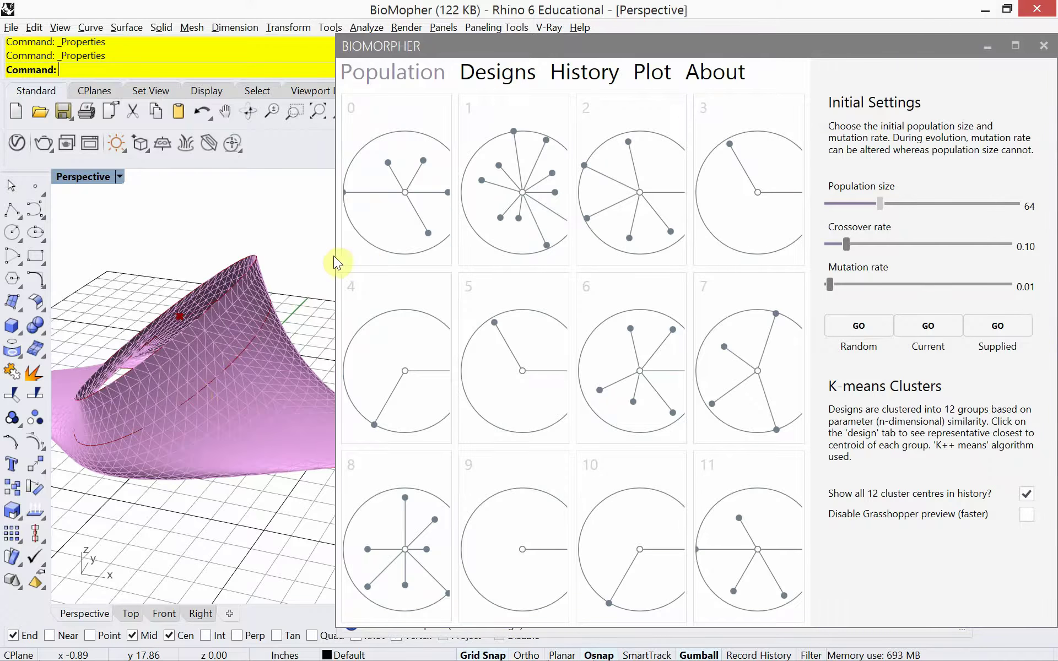
left_click_drag(338, 257, 172, 277)
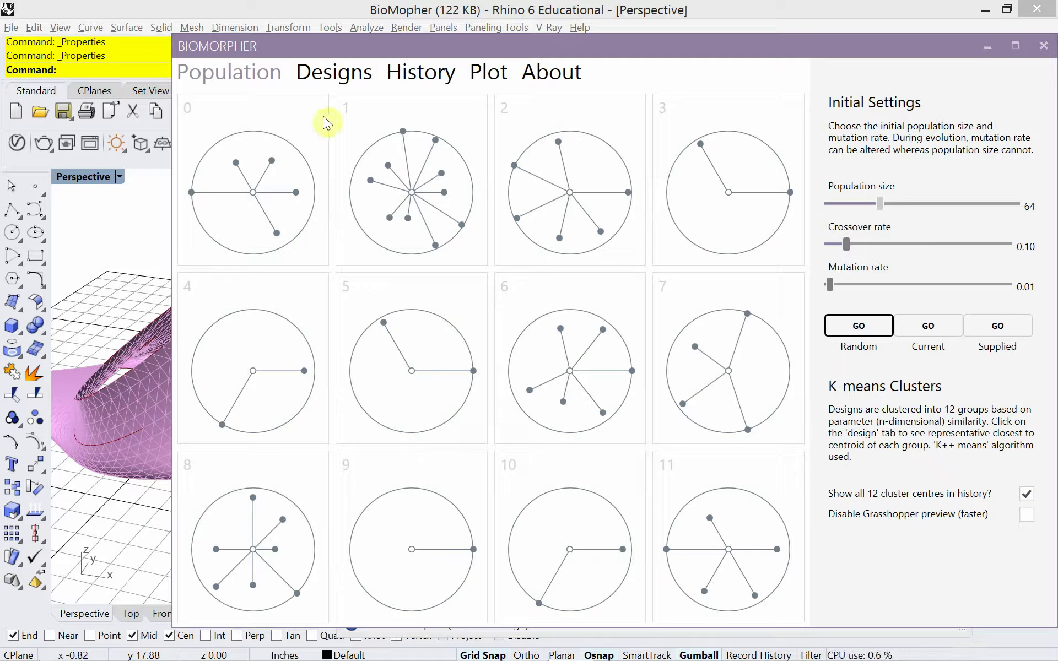
Show the twelve Generation 0 designs as 3-D meshes, with Design 0's area of 263.806.
left_click(325, 73)
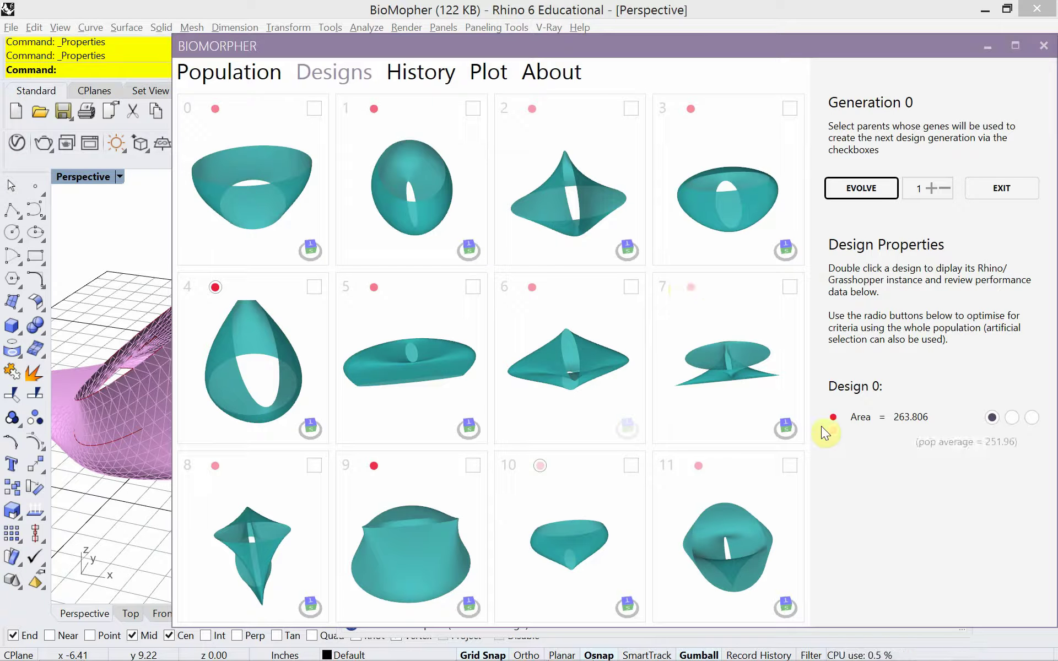
mouse_move(889, 420)
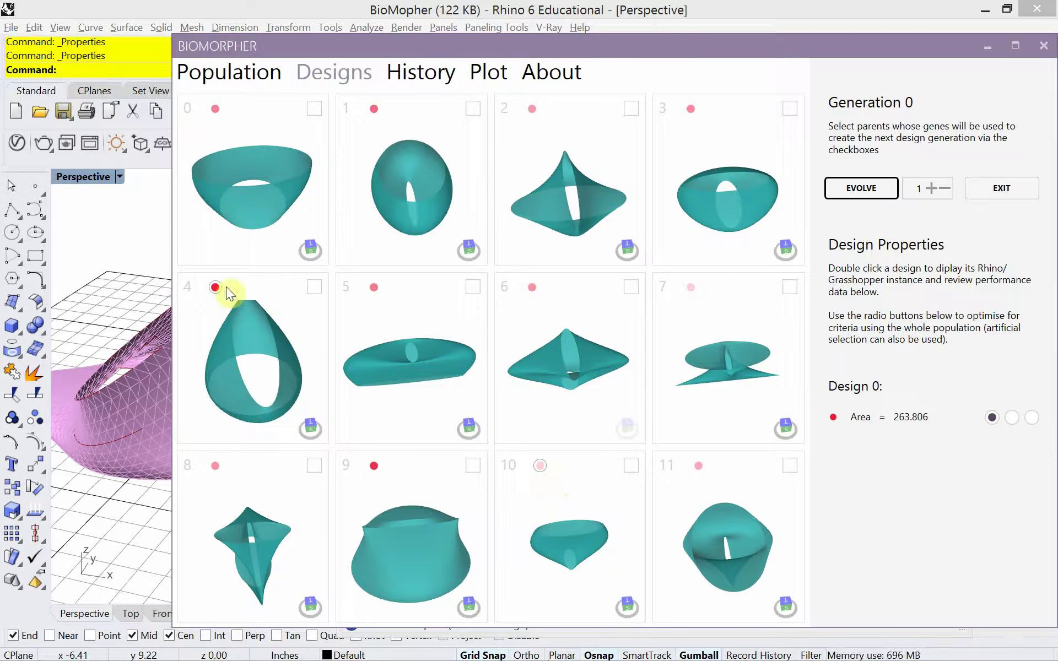
Preview design 10, untick it, then load design 4 (area 425.024) into Rhino and zoom to it.
double_click(600, 491)
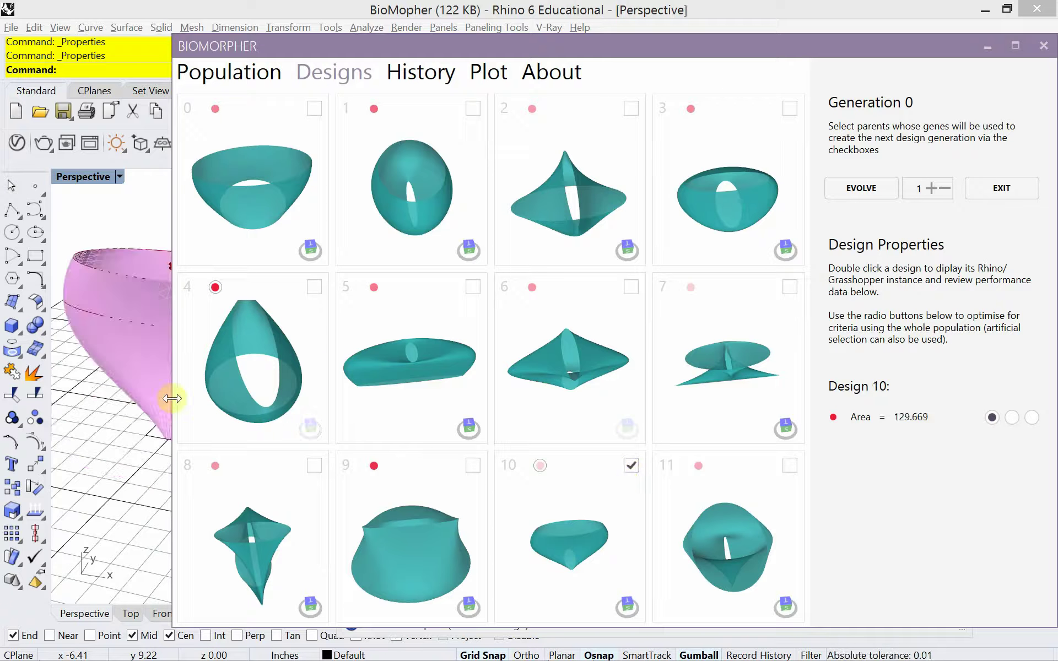
left_click_drag(171, 398, 339, 422)
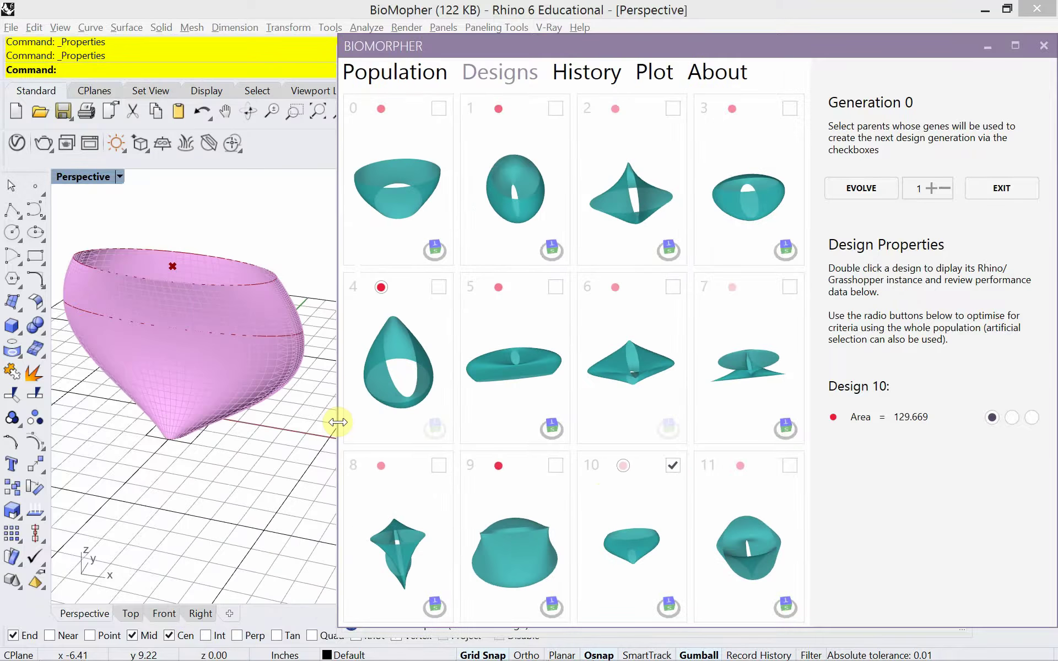
left_click(673, 465)
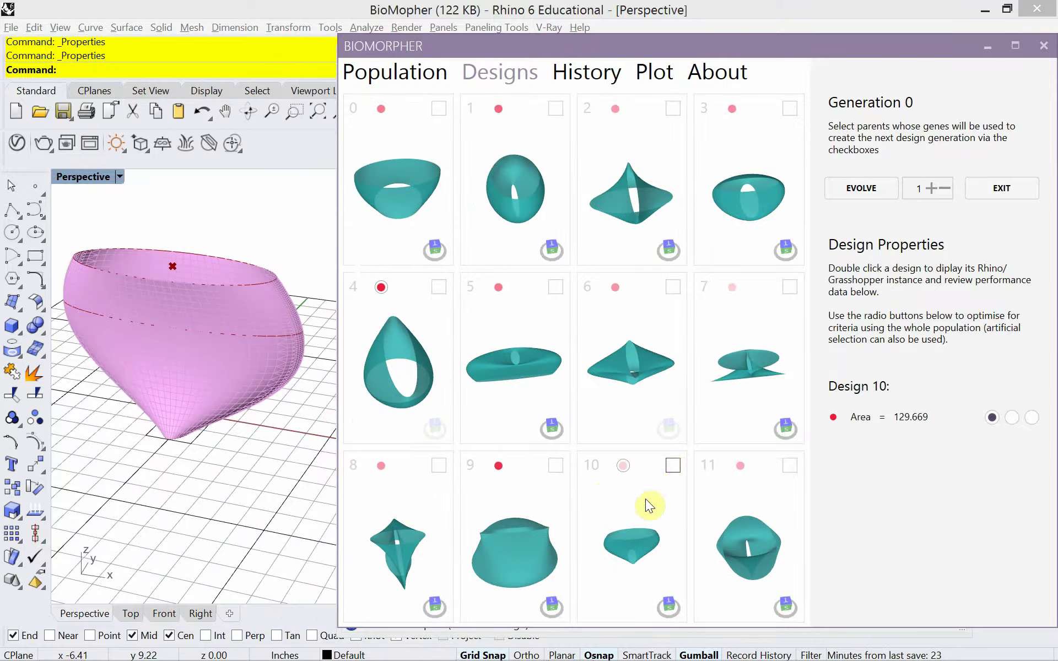
double_click(428, 312)
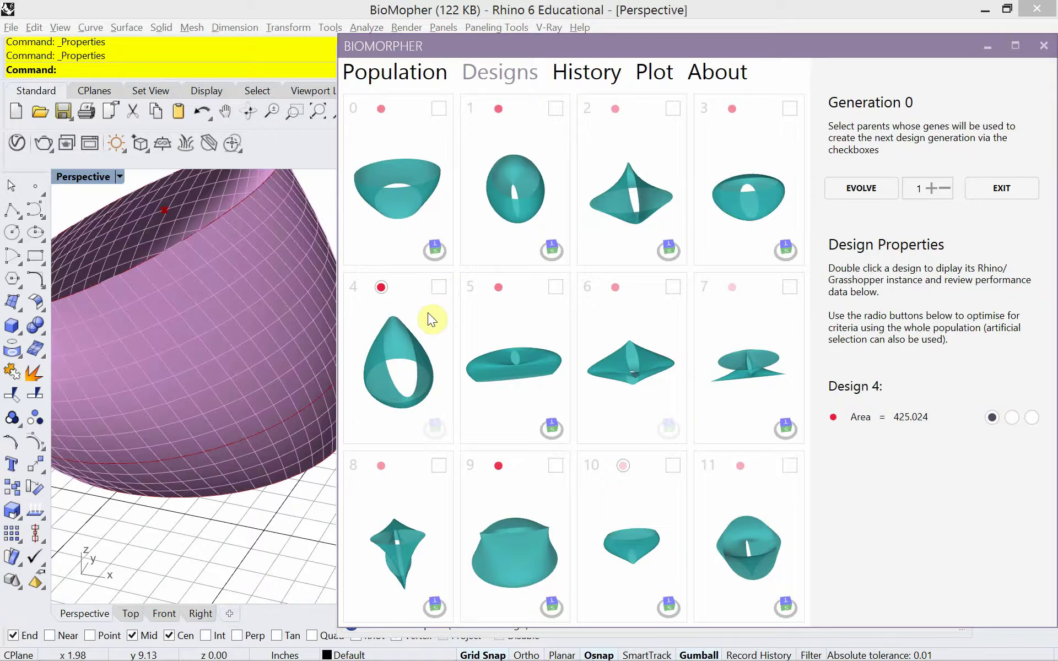
scroll(110, 420, "down", 5)
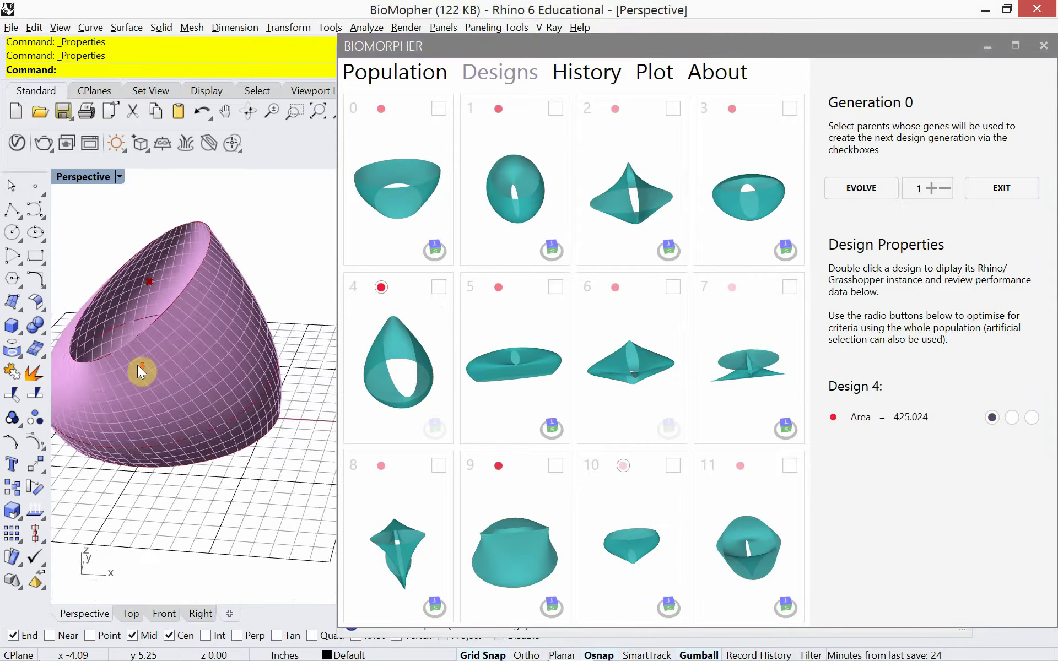
scroll(137, 365, "up", 2)
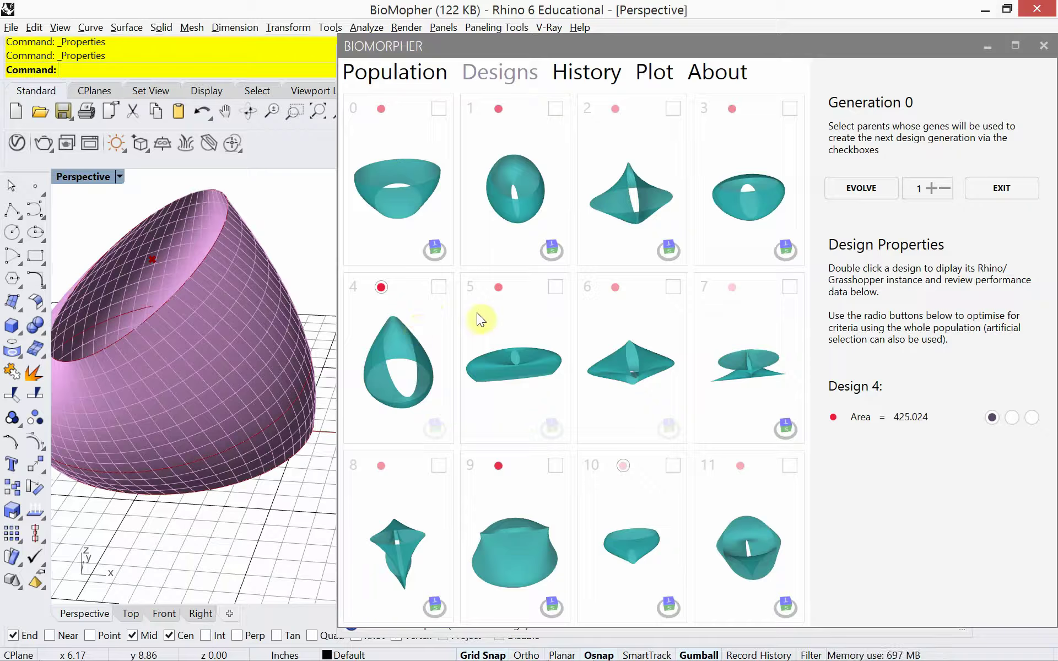
Rotate all the design thumbnails through several new viewing angles.
right_click_drag(499, 229, 598, 197)
right_click_drag(638, 391, 628, 506)
right_click_drag(710, 215, 755, 137)
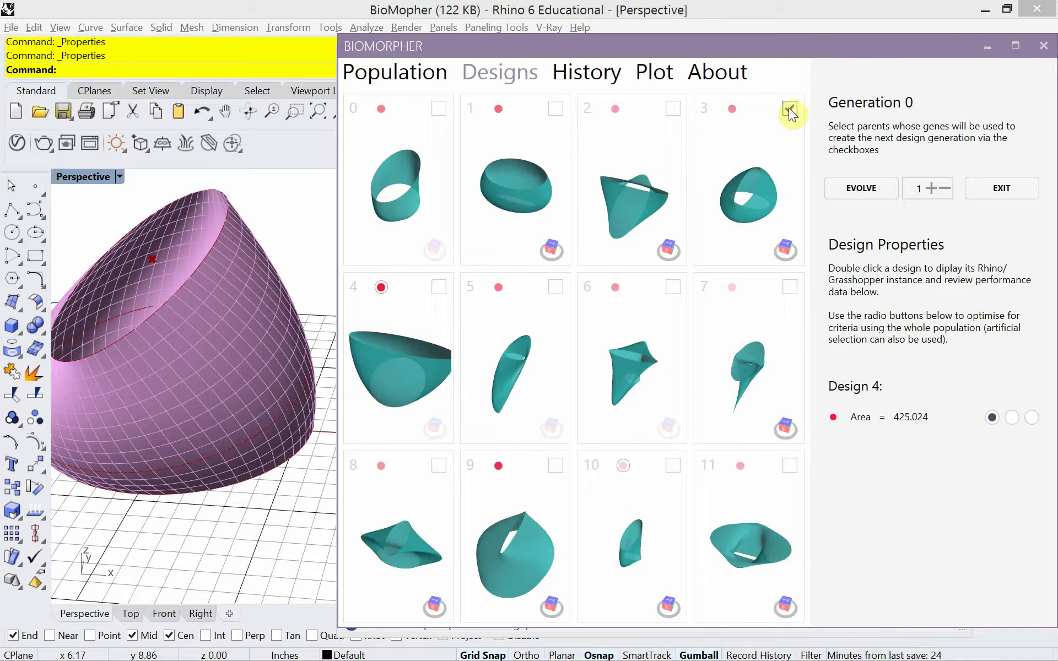
Breed the next generation from parent design 3 and orbit the Rhino view around the result.
left_click(854, 188)
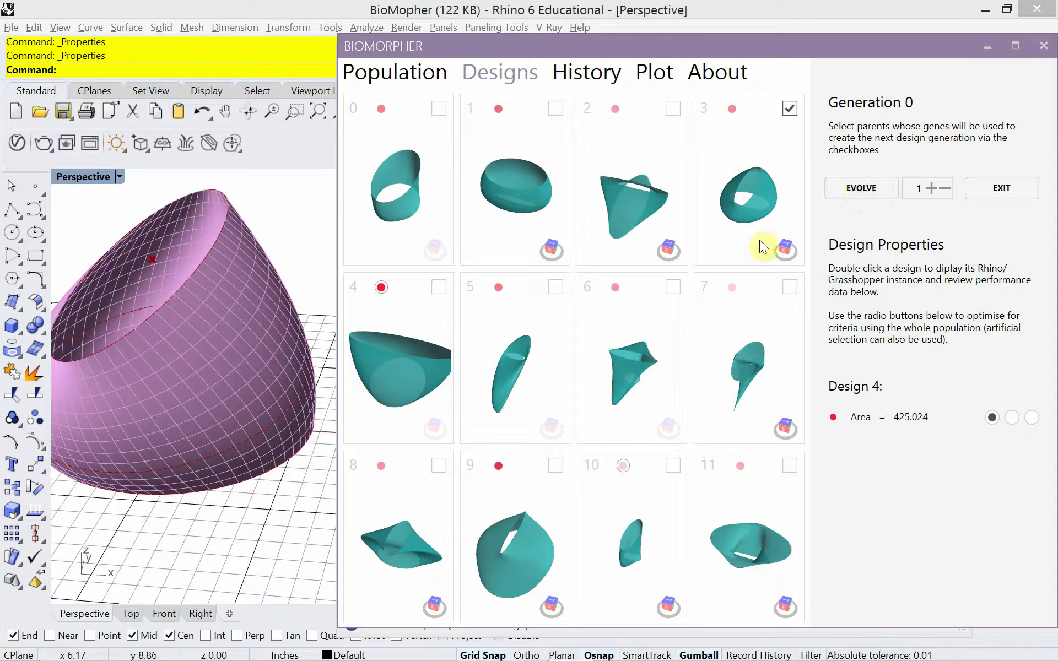
left_click(863, 189)
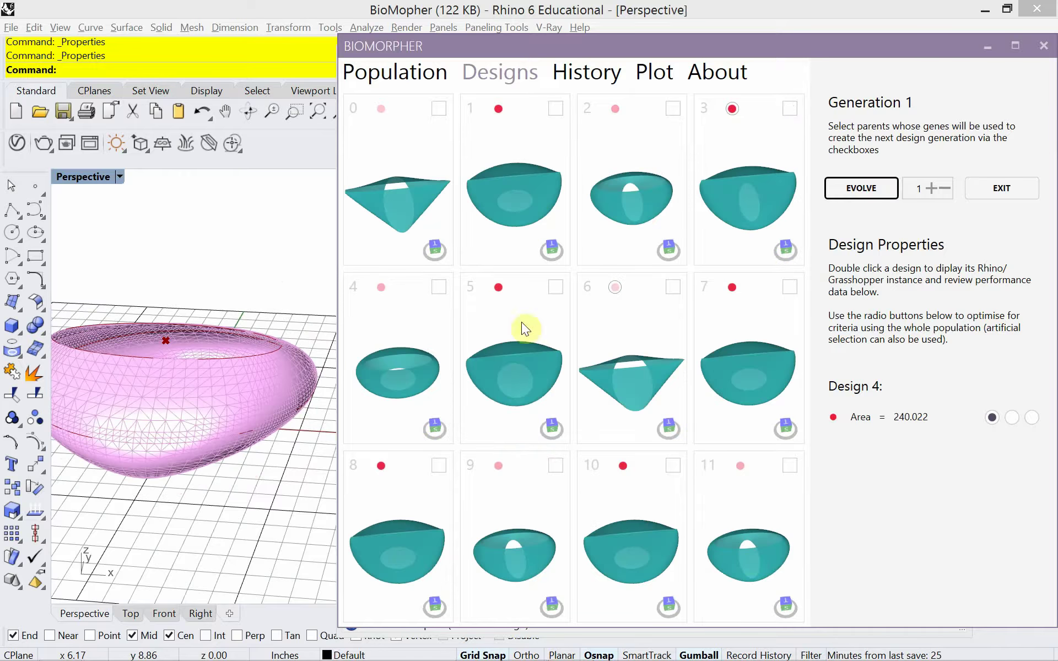
right_click_drag(277, 359, 268, 384)
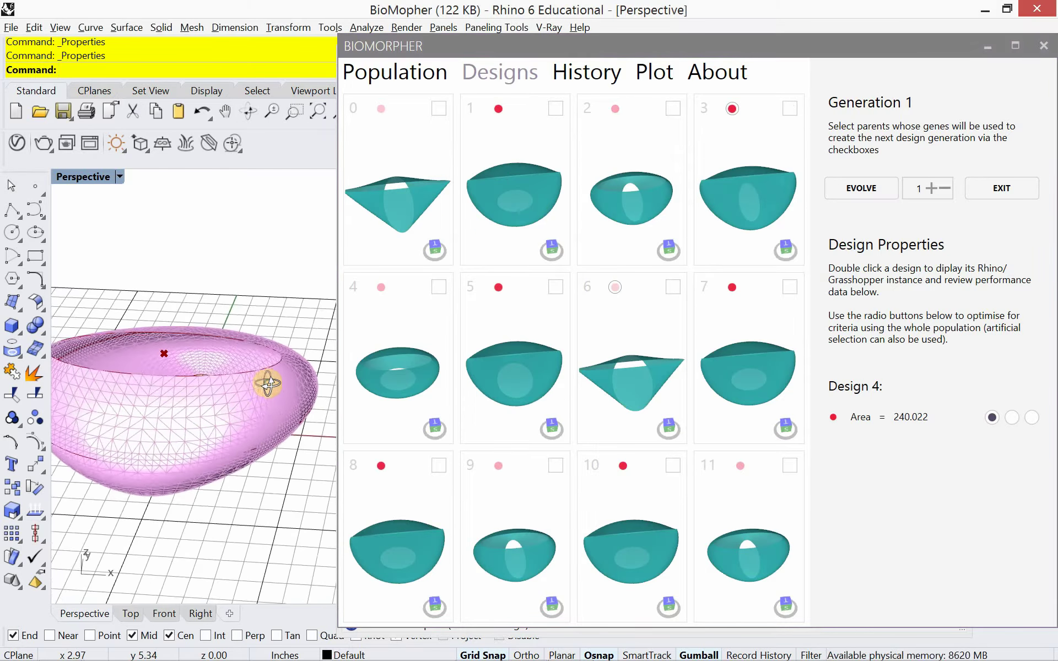
Rotate the thumbnails, show design 4's ring-shaped form in Rhino, and orbit around it.
left_click(716, 371)
right_click_drag(716, 371, 789, 385)
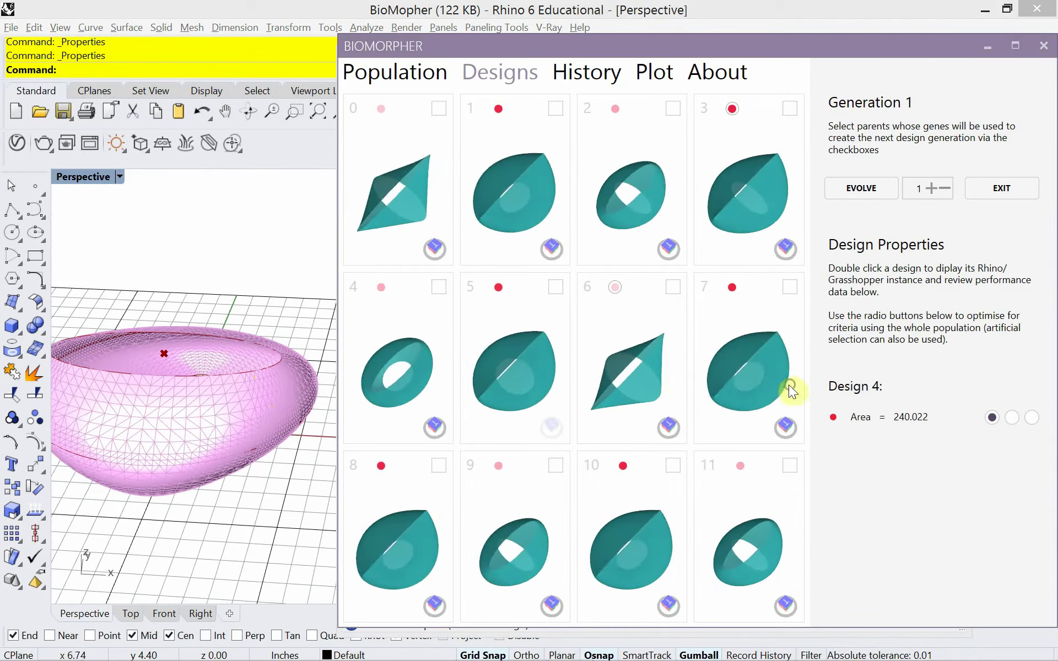
double_click(431, 312)
right_click_drag(138, 457, 170, 449)
Scroll through the History strip of evolved designs and their area values, checking the Population and Designs pages.
left_click(598, 71)
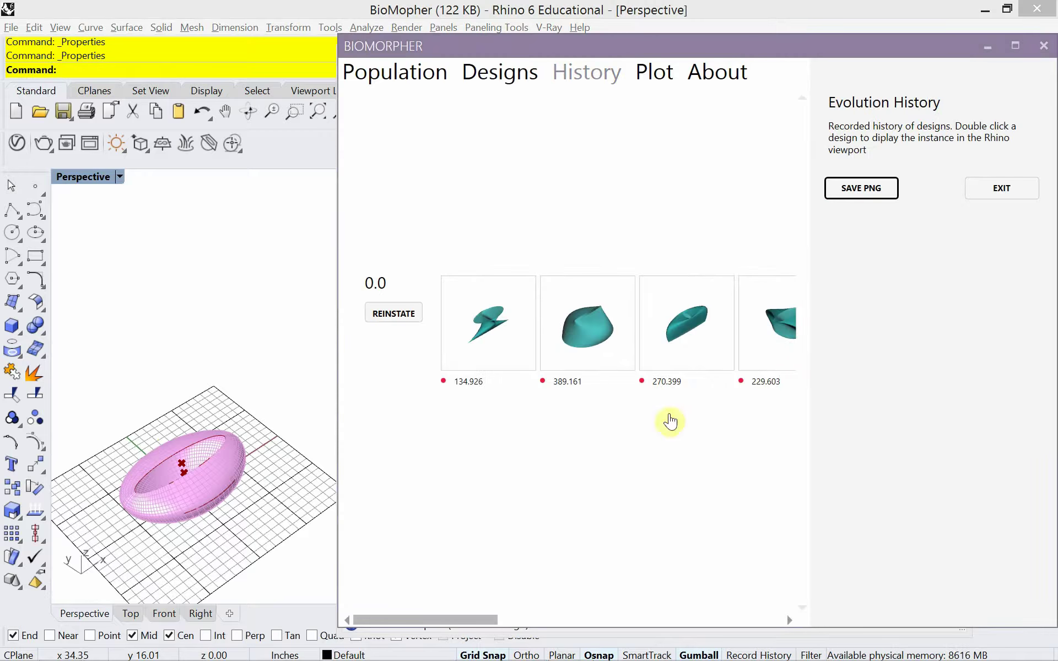
left_click_drag(479, 609, 677, 636)
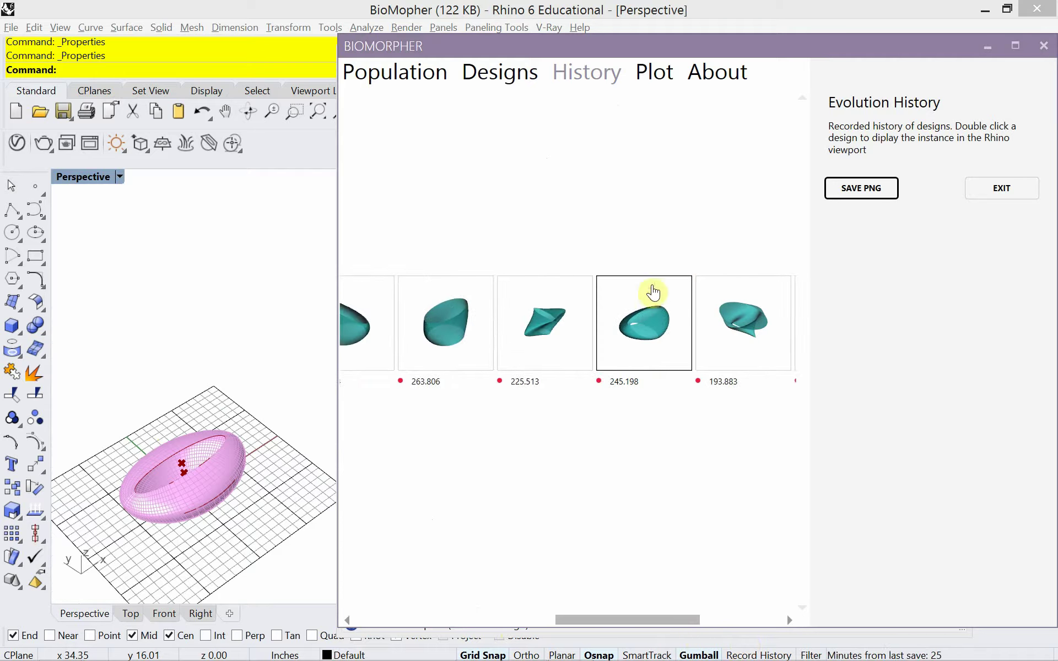
left_click(417, 76)
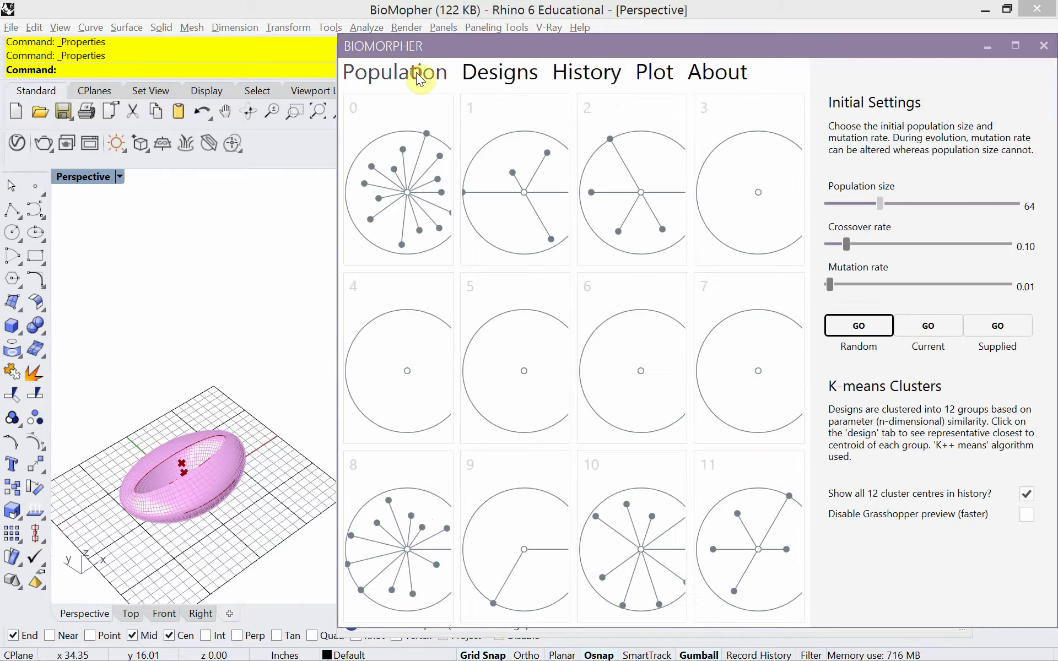
left_click(494, 72)
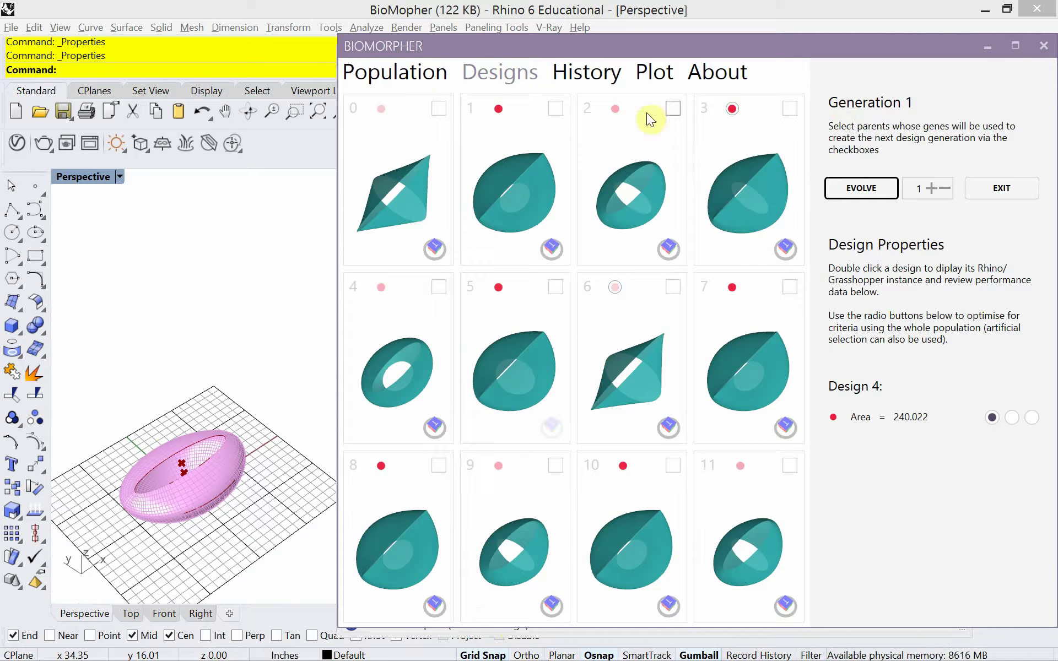
left_click(560, 77)
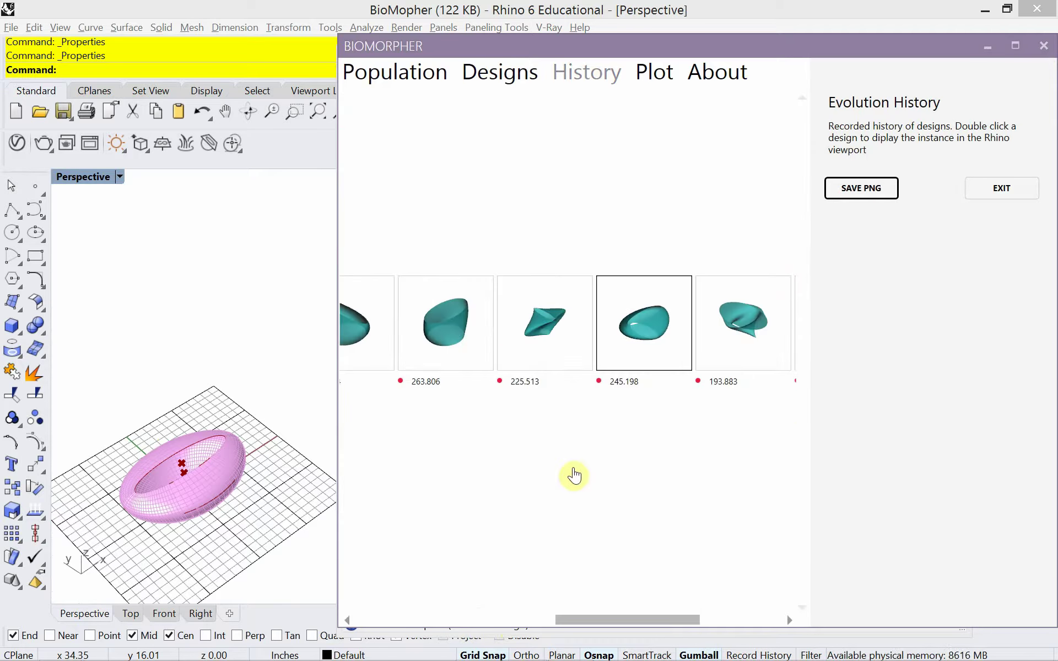
Scroll the history back to the start and return to the Generation 1 designs.
left_click(597, 620)
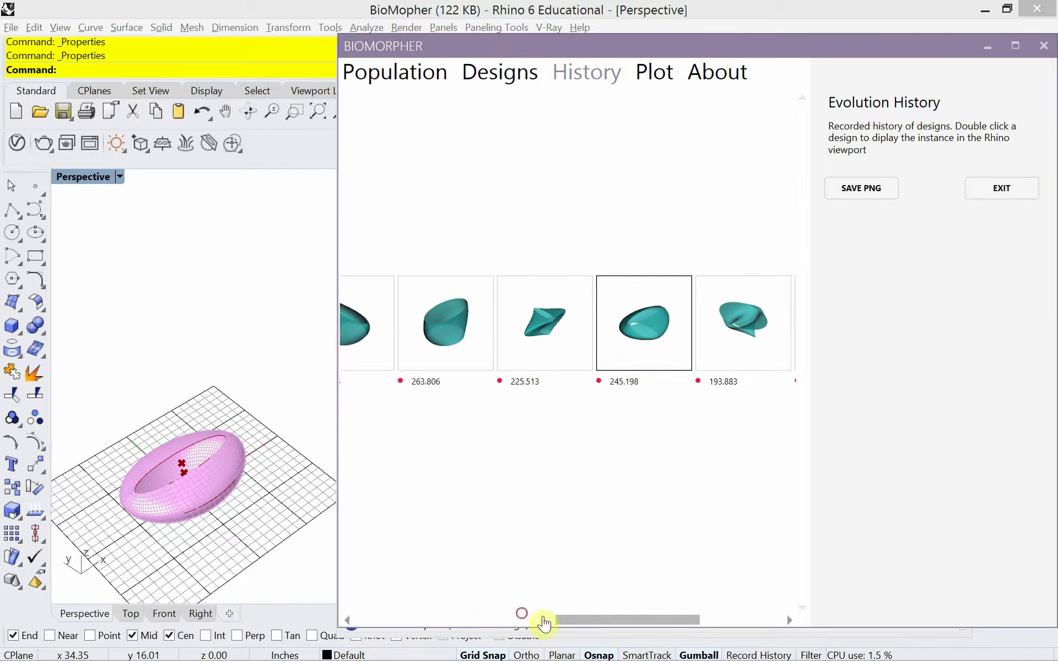
left_click_drag(557, 620, 595, 631)
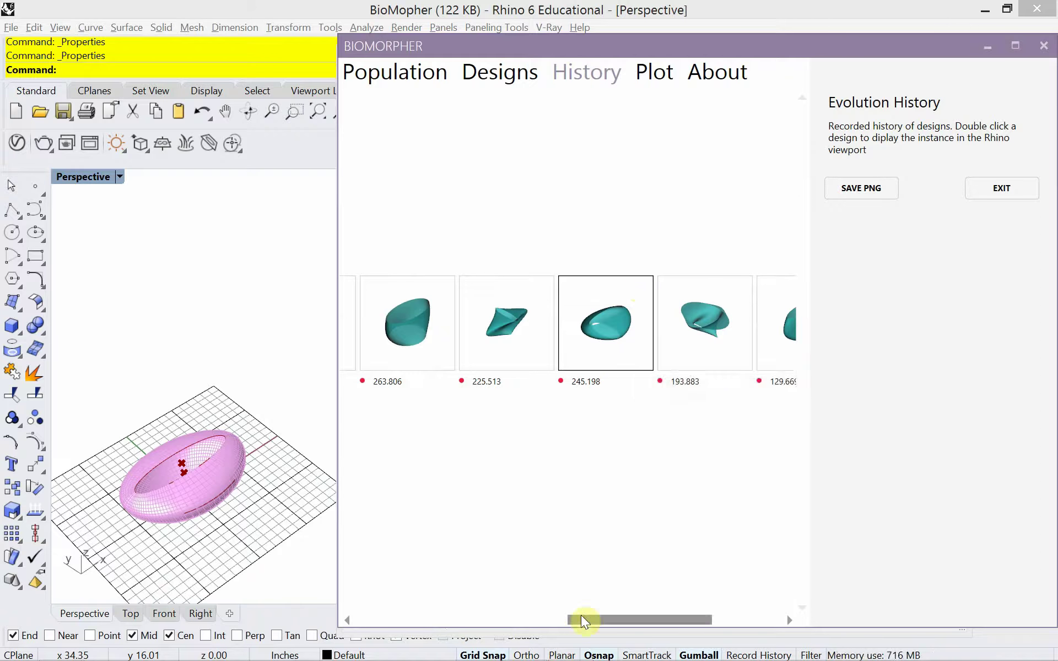
left_click_drag(580, 617, 337, 587)
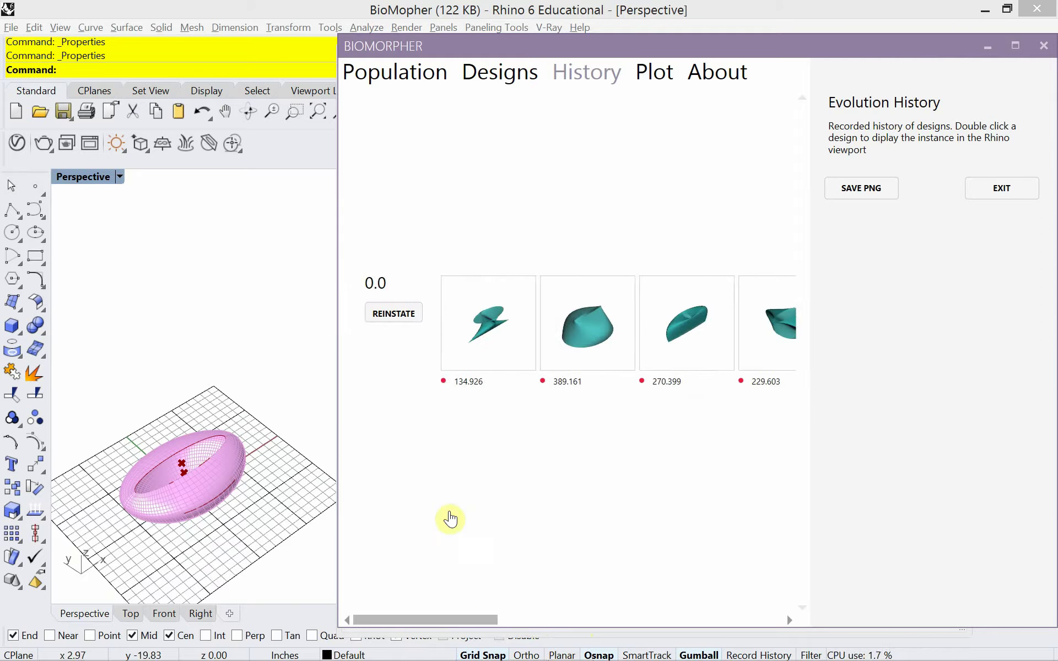
left_click(497, 73)
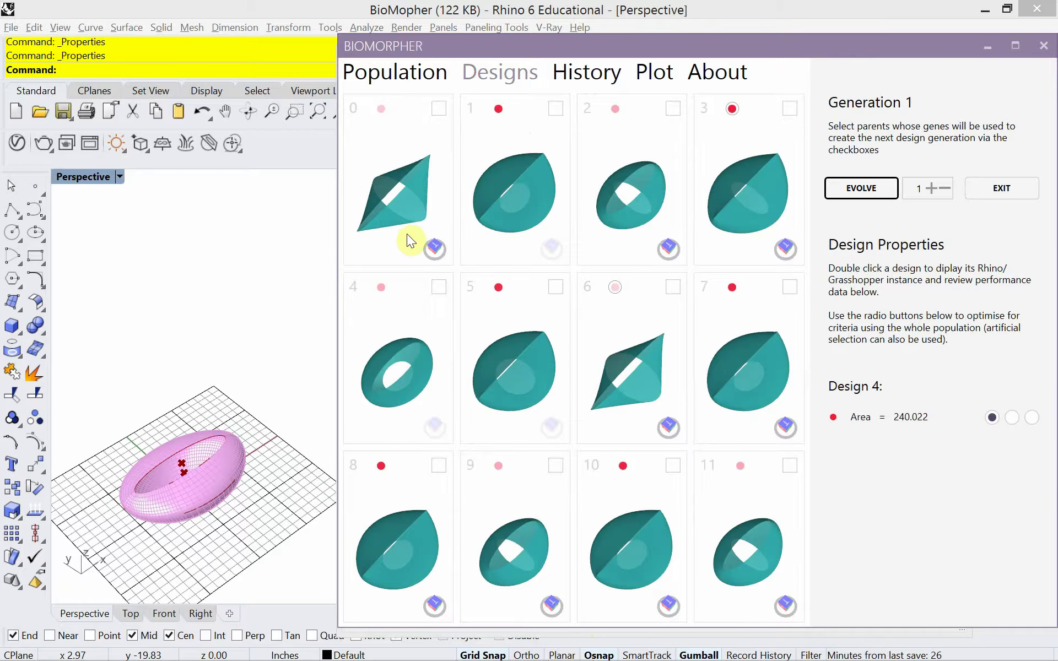
Evolve Generation 2 from parent design 0, then orbit the new teardrop design in Rhino and the thumbnails.
right_click_drag(407, 234, 361, 196)
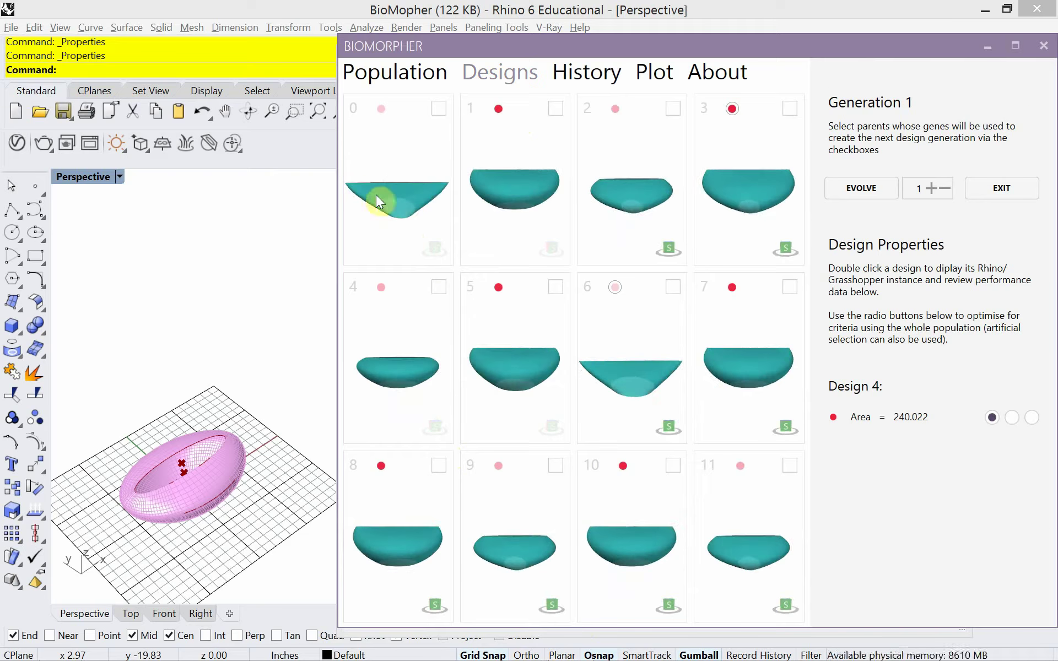
right_click_drag(379, 199, 472, 255)
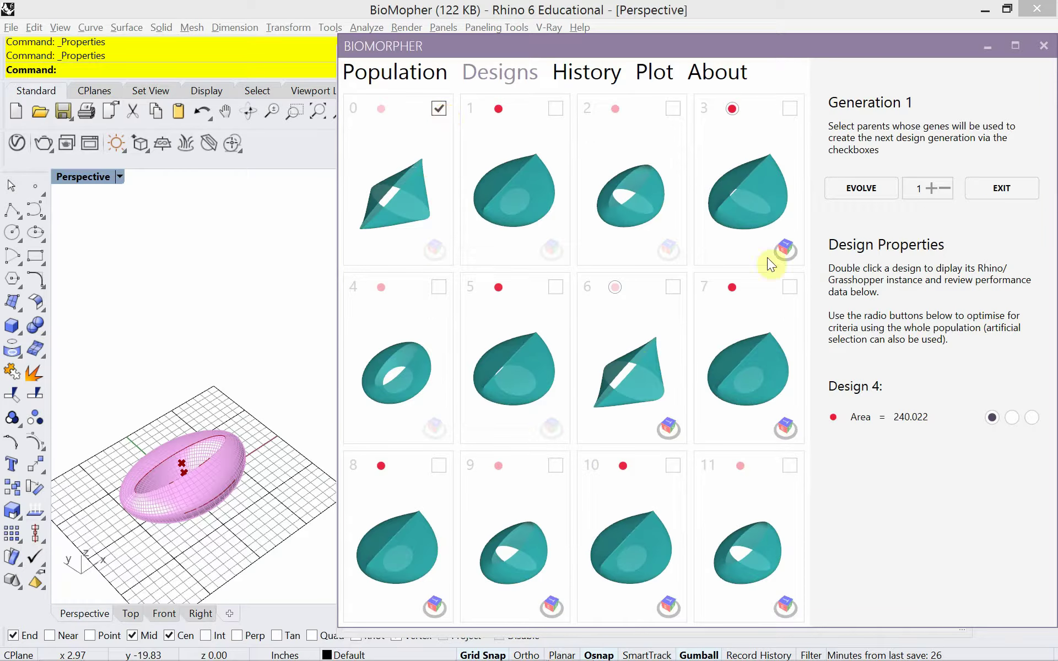
left_click(861, 189)
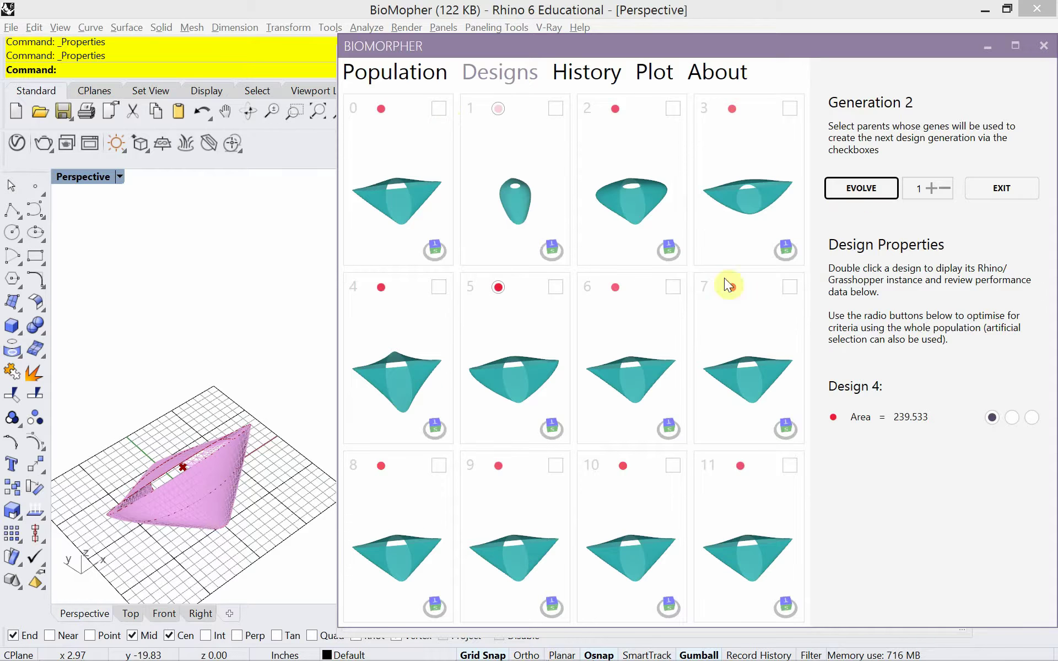
right_click_drag(245, 511, 238, 488)
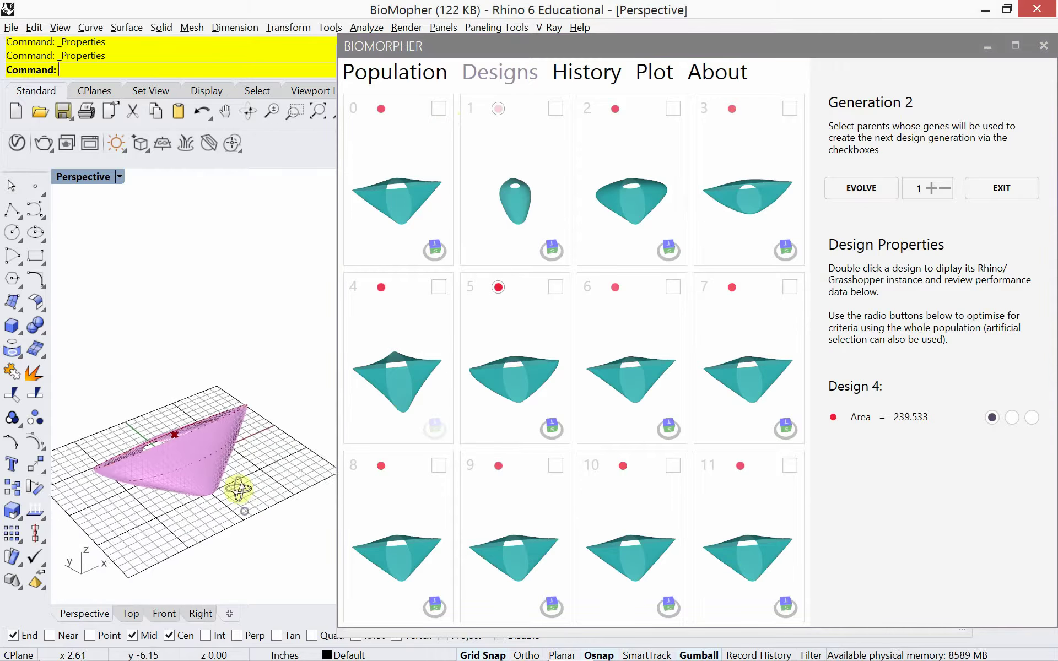
right_click_drag(508, 508, 558, 496)
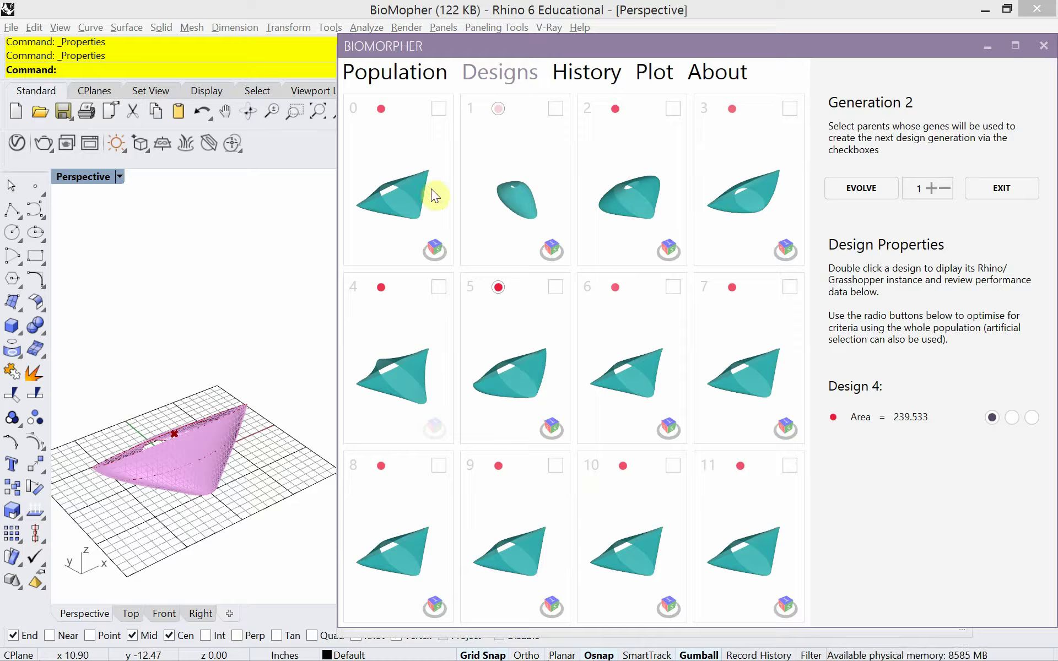
Show the Population page with crossover rate 0.10 and mutation rate 0.01.
left_click(408, 79)
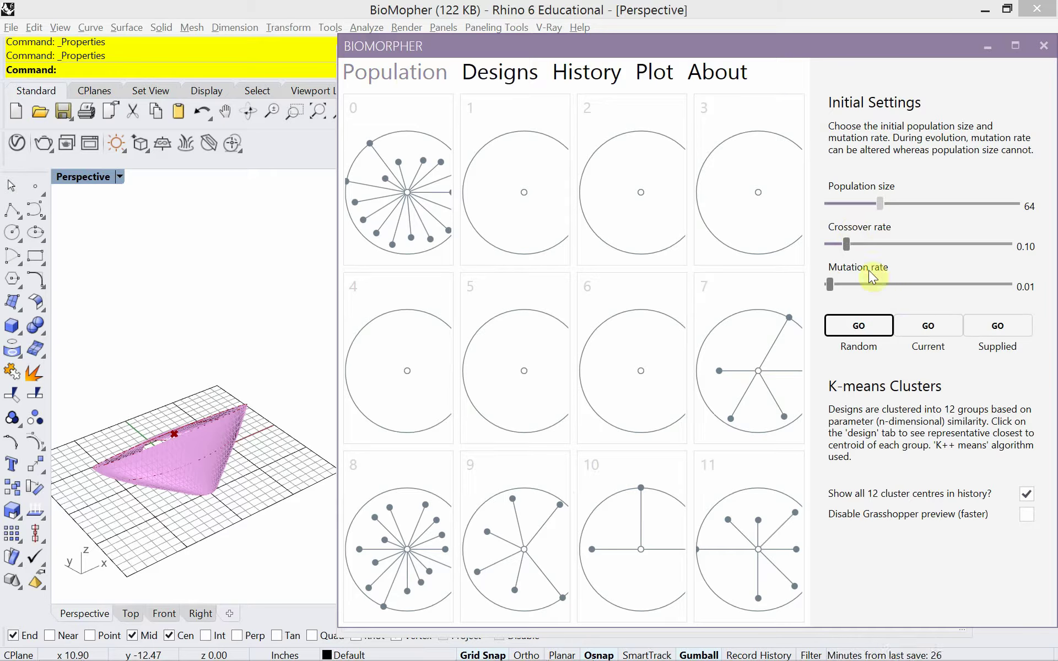
In Chrome, read the 'crossover evolution' and 'mutation evolution' results, highlighting their key definitions.
key("alt+Tab")
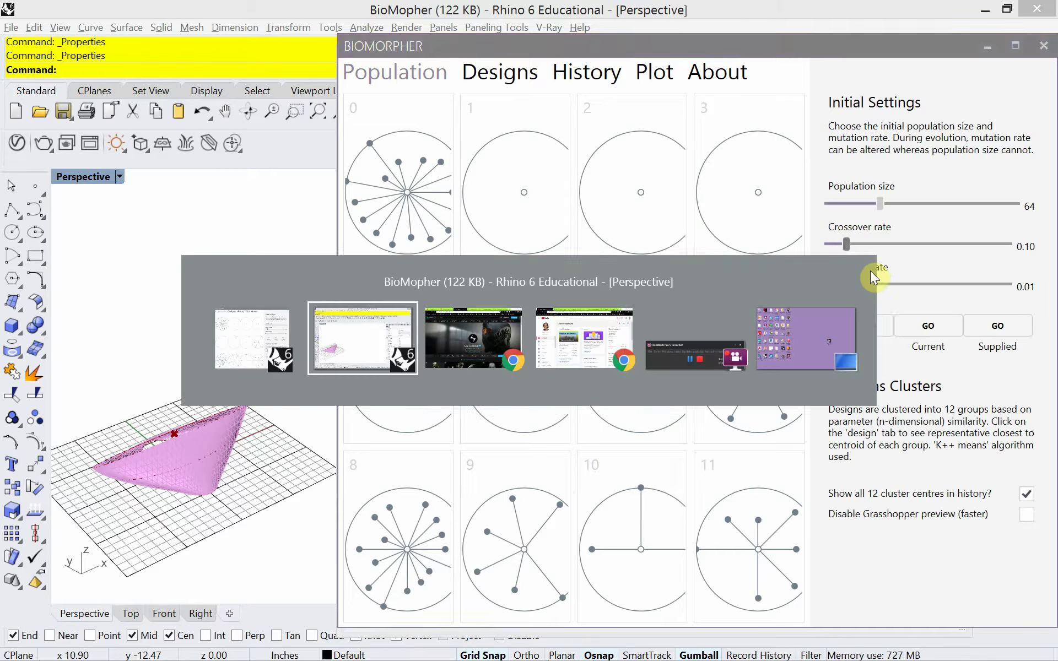
key("alt+Tab")
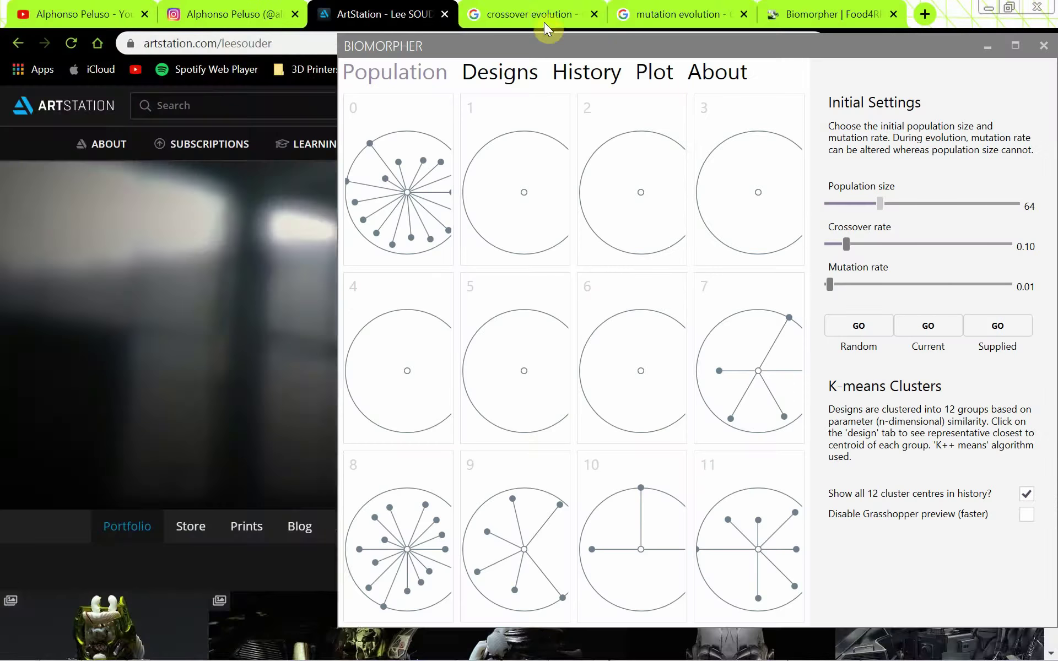
left_click(543, 22)
left_click(988, 50)
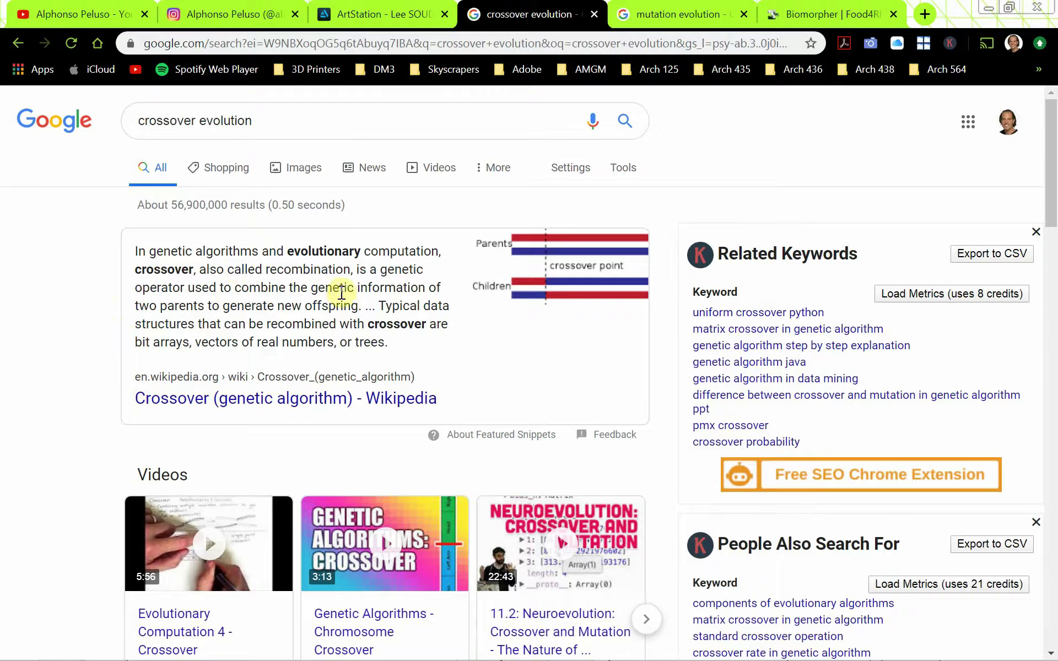
left_click_drag(233, 288, 356, 310)
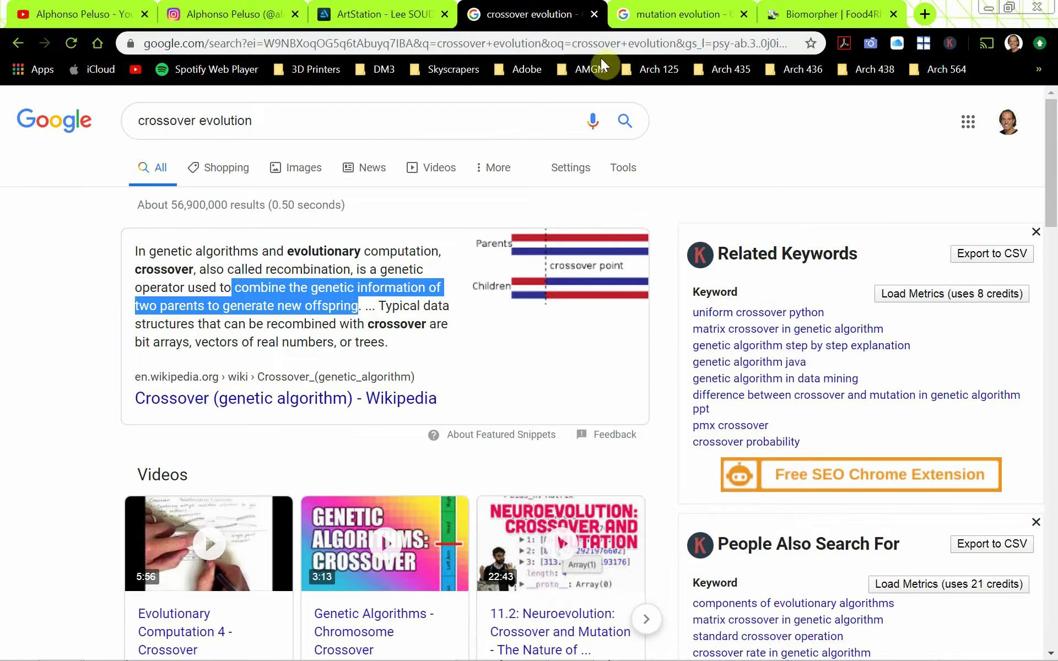
left_click(638, 21)
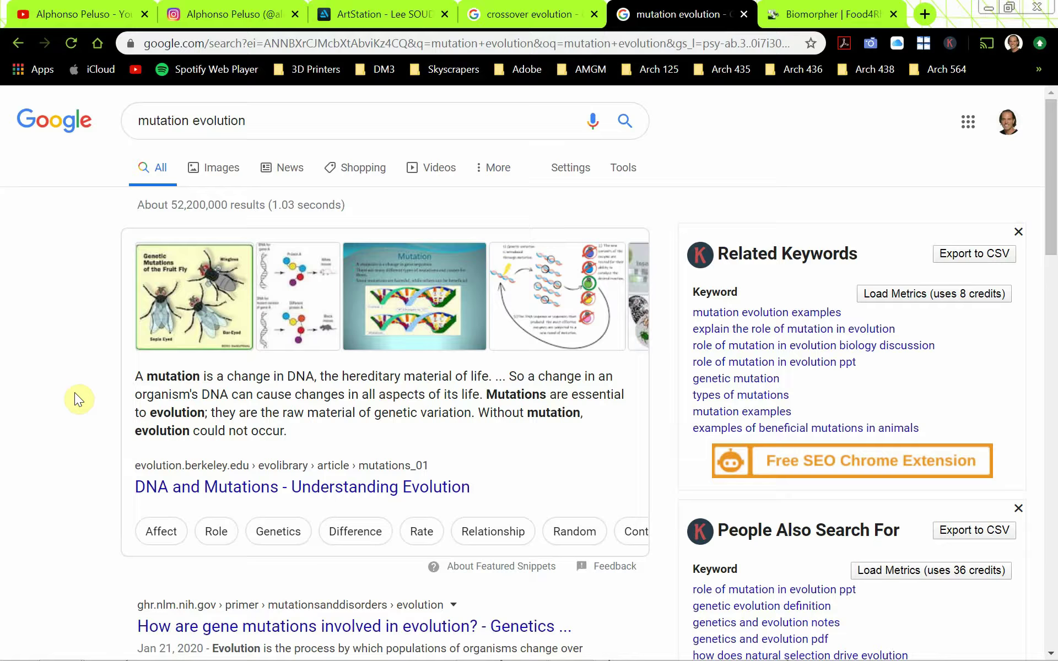
left_click_drag(482, 396, 348, 393)
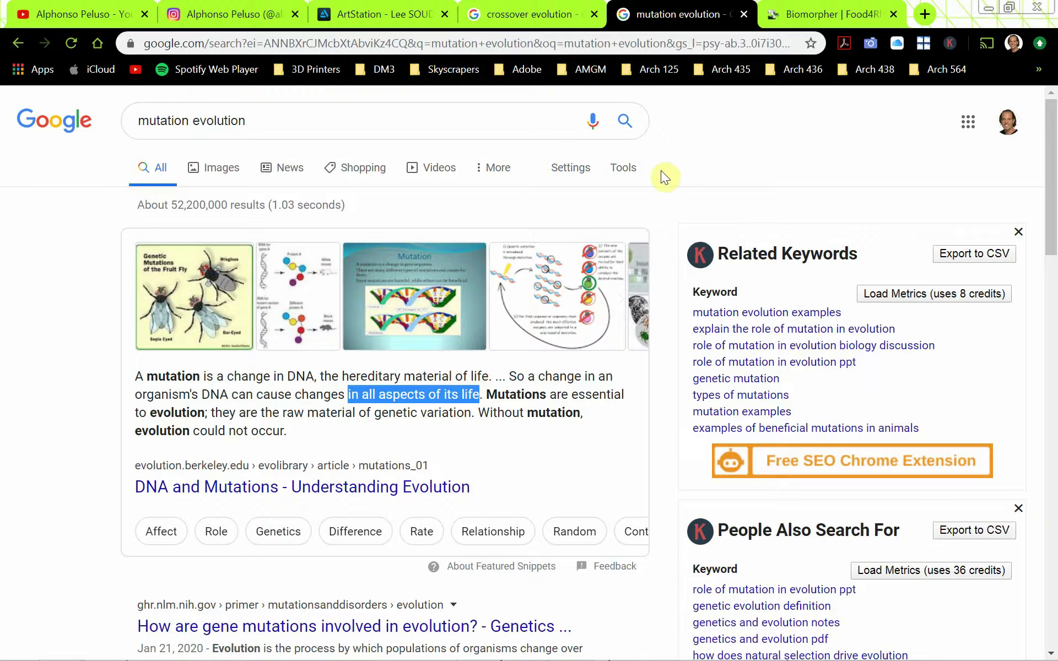
Back on Biomorpher's Population page, set crossover rate to 0.24 and mutation rate to 0.36.
key("alt+Tab")
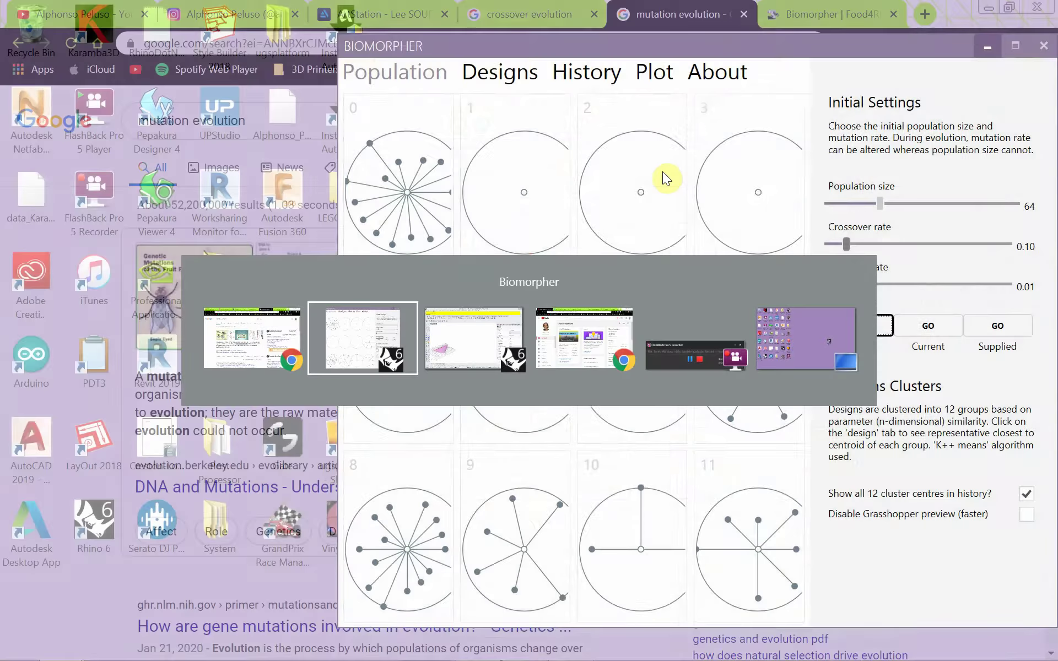
key("alt+Tab")
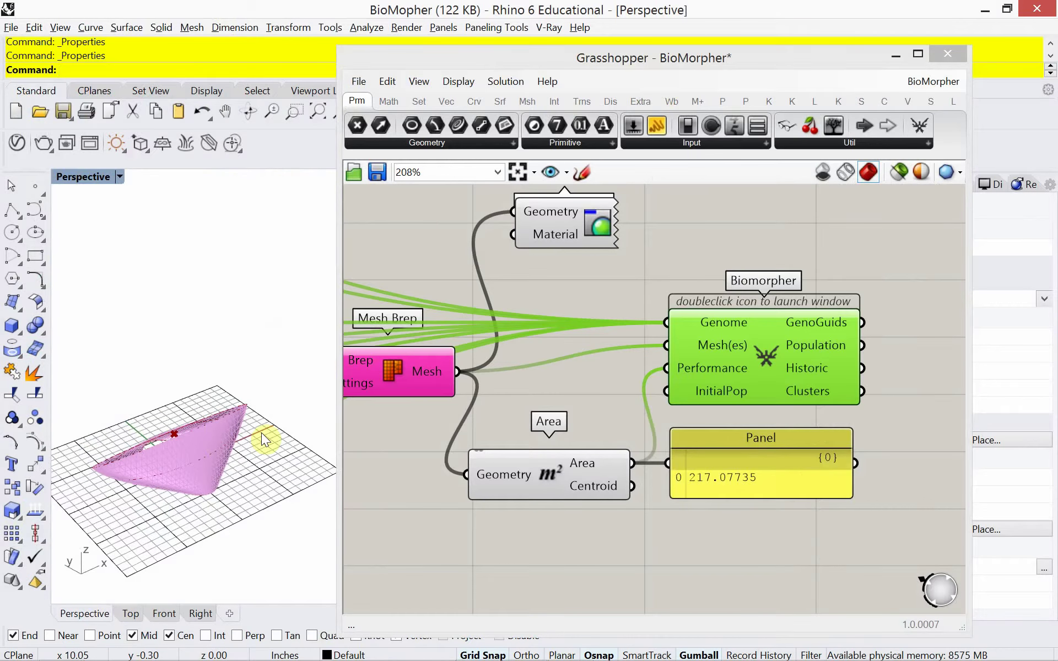
key("alt+Tab")
key("alt+Tab")
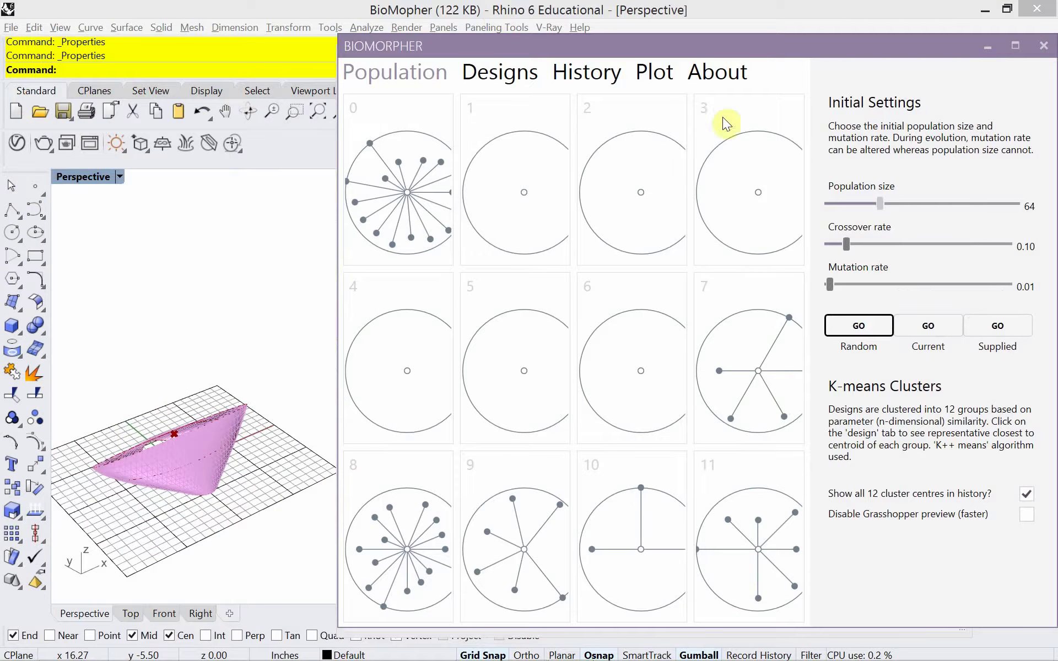
left_click(508, 74)
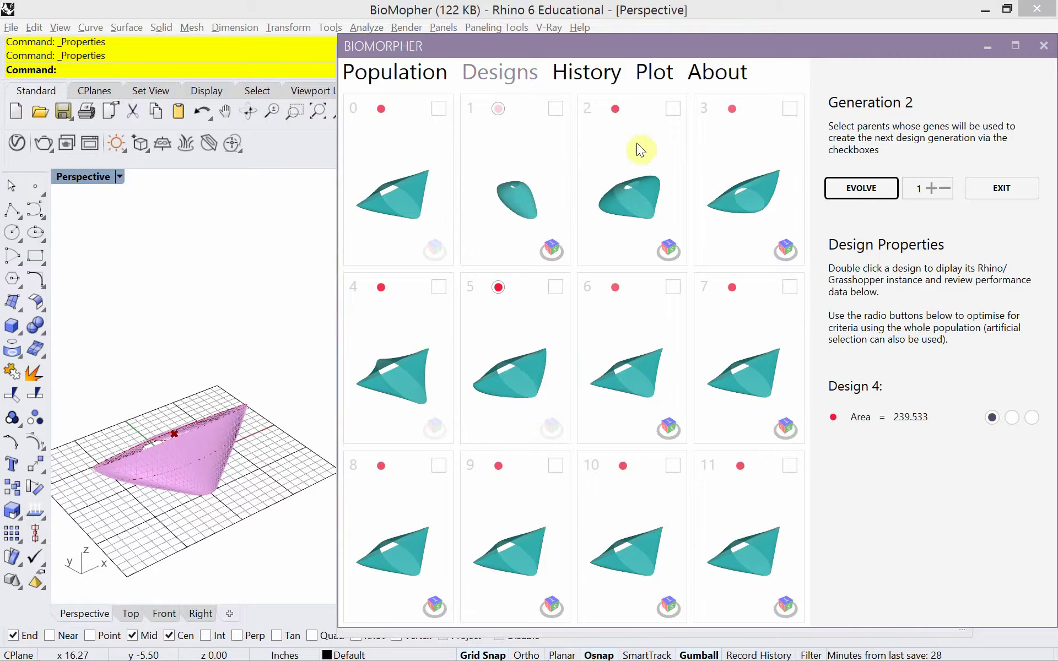
left_click(426, 75)
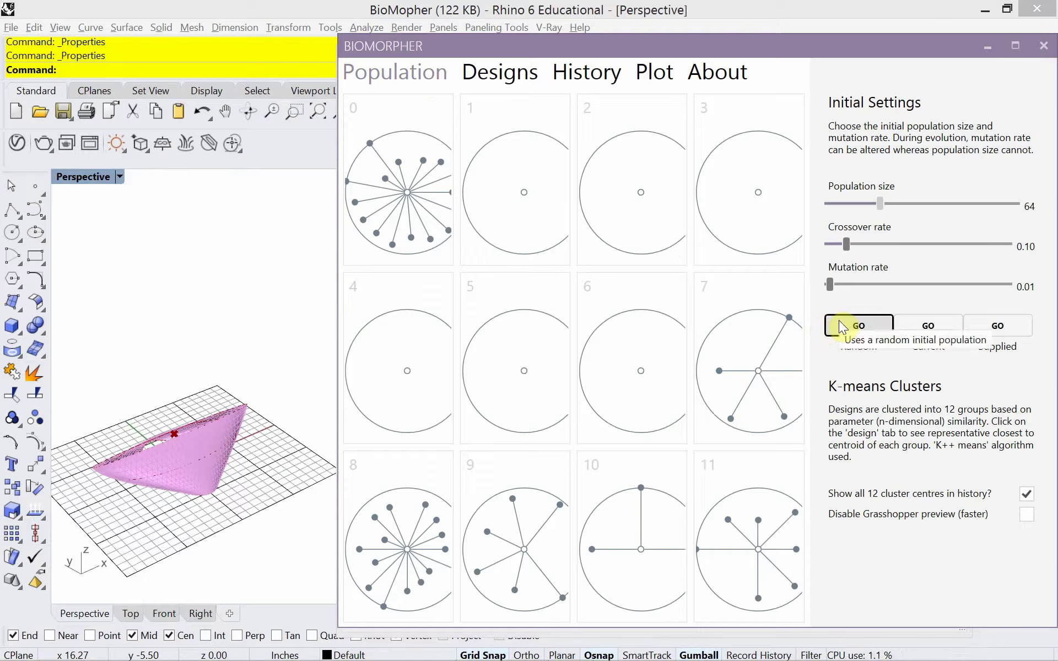
left_click_drag(838, 241, 870, 251)
left_click_drag(830, 285, 881, 293)
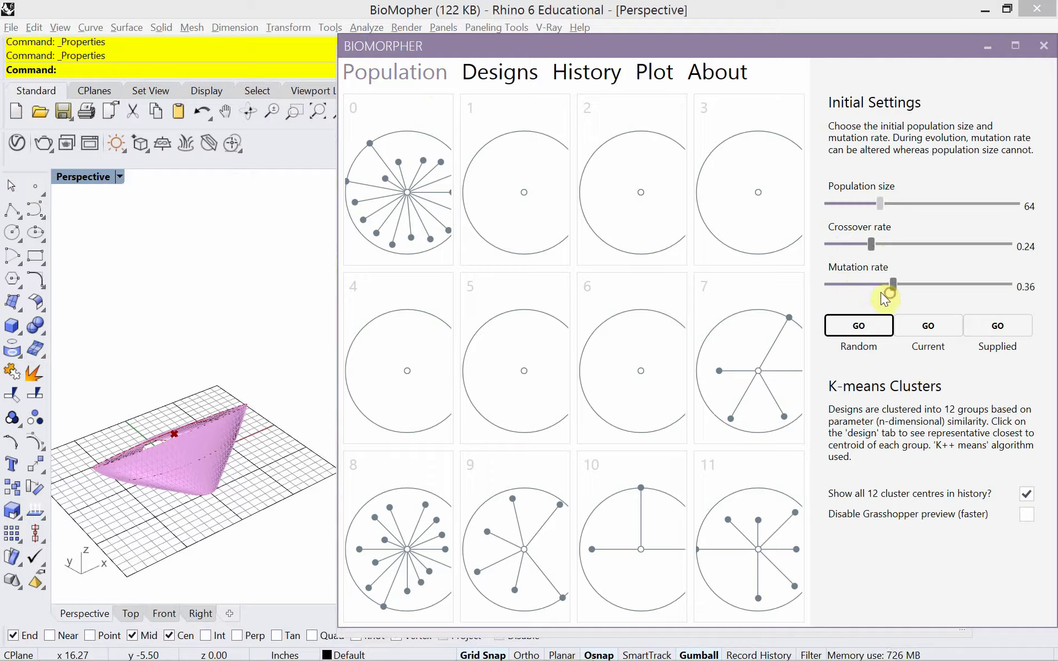
Evolve Generation 3 with Generation 2's design 4 ticked as the parent.
left_click(517, 75)
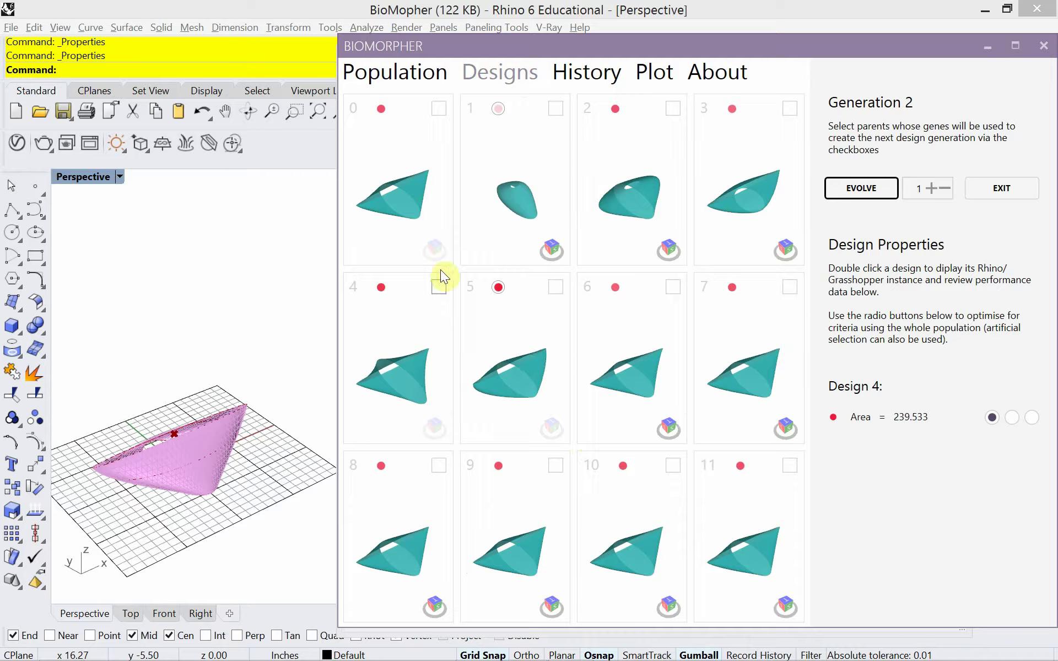
left_click(439, 287)
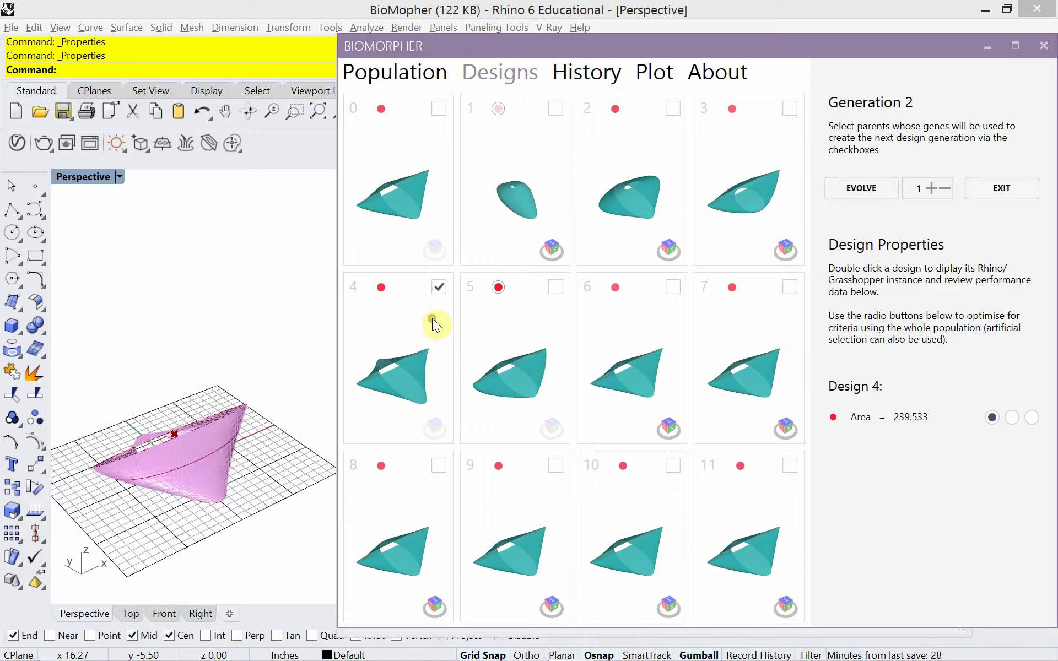
left_click(869, 188)
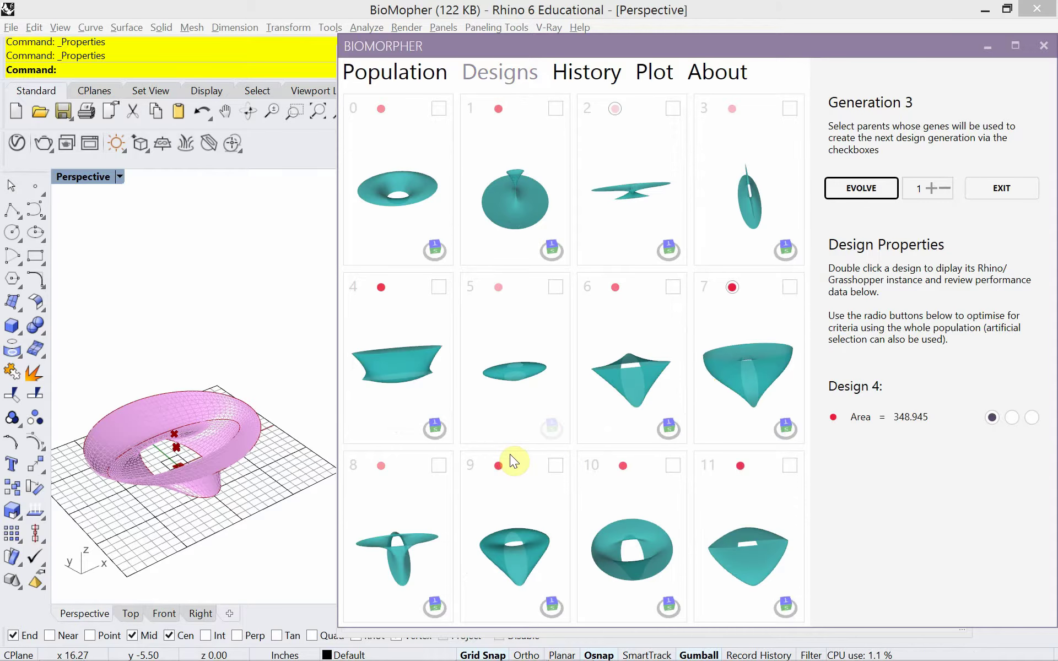
Widen the window to review the history grid, then view the Area plot (110.68 to 425.02).
left_click(574, 70)
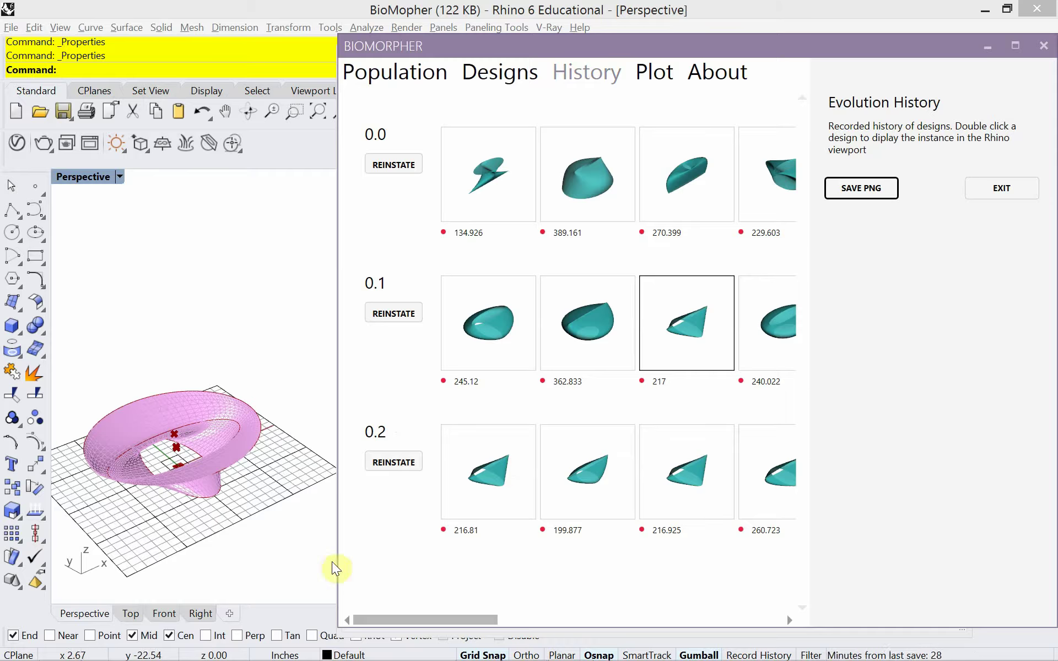
left_click_drag(335, 568, 262, 576)
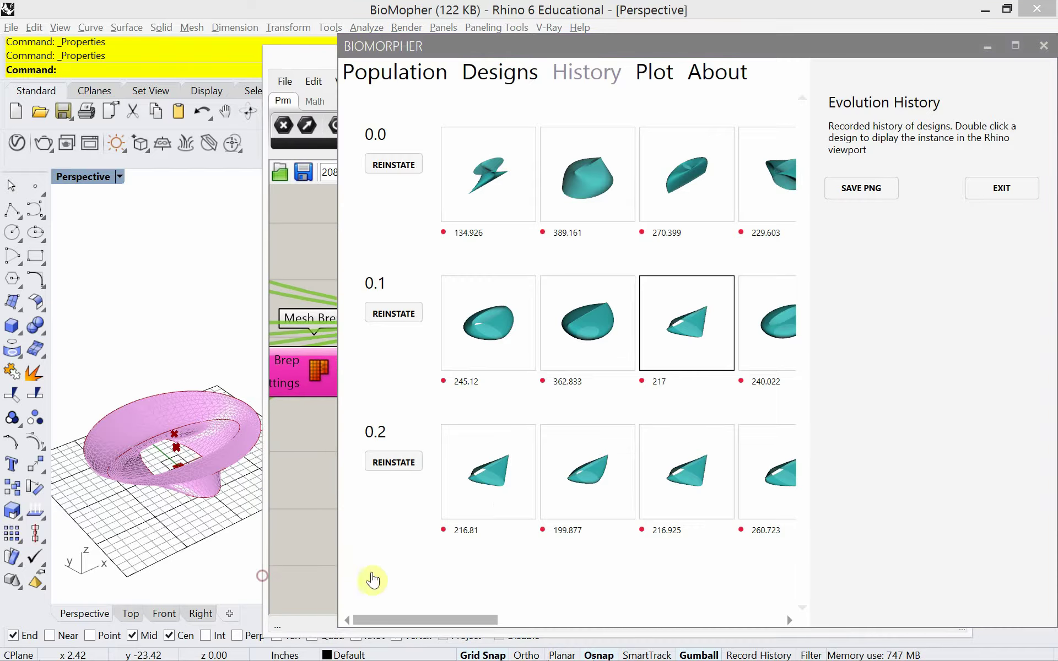
left_click(331, 560)
left_click_drag(330, 560, 125, 548)
left_click_drag(211, 621, 182, 548)
left_click(439, 77)
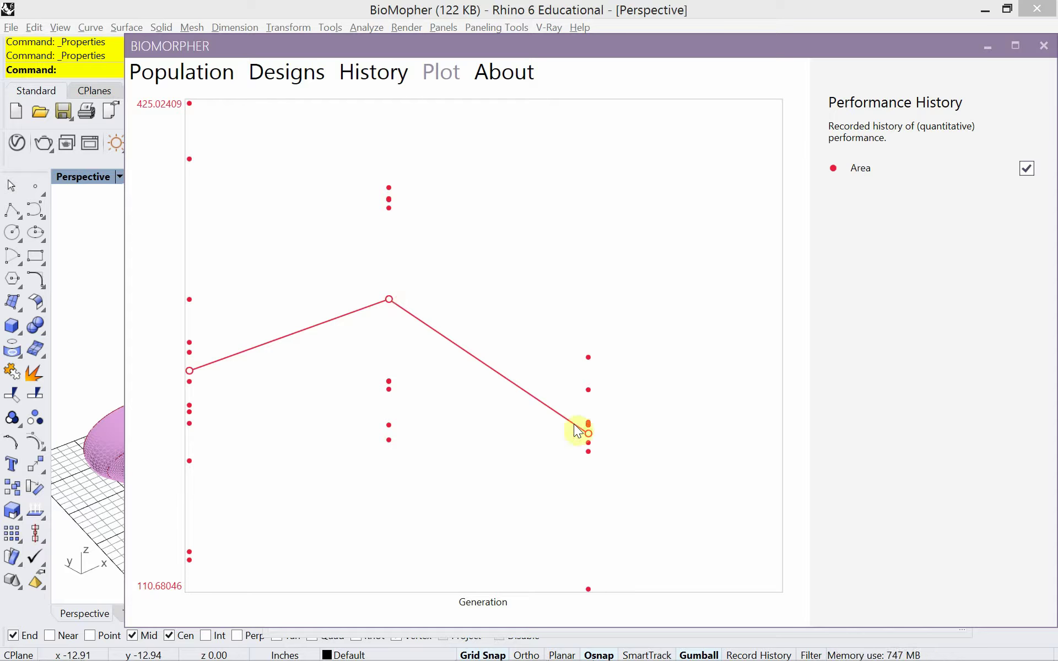
From the Generation 3 designs, set Biomorpher to evolve 3 generations at once.
left_click(223, 72)
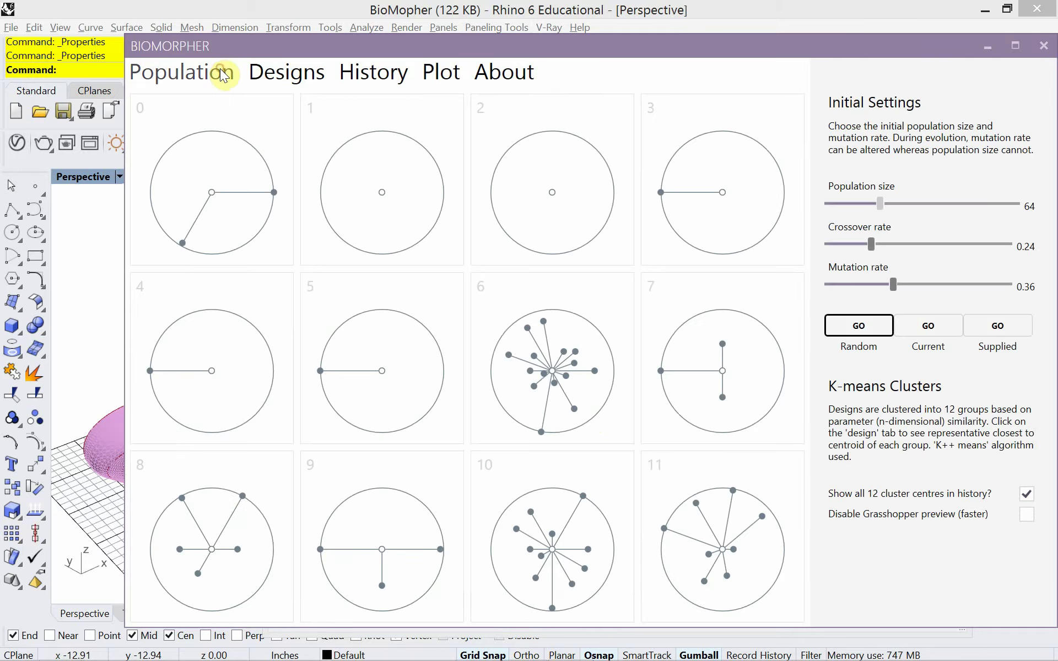
left_click(270, 74)
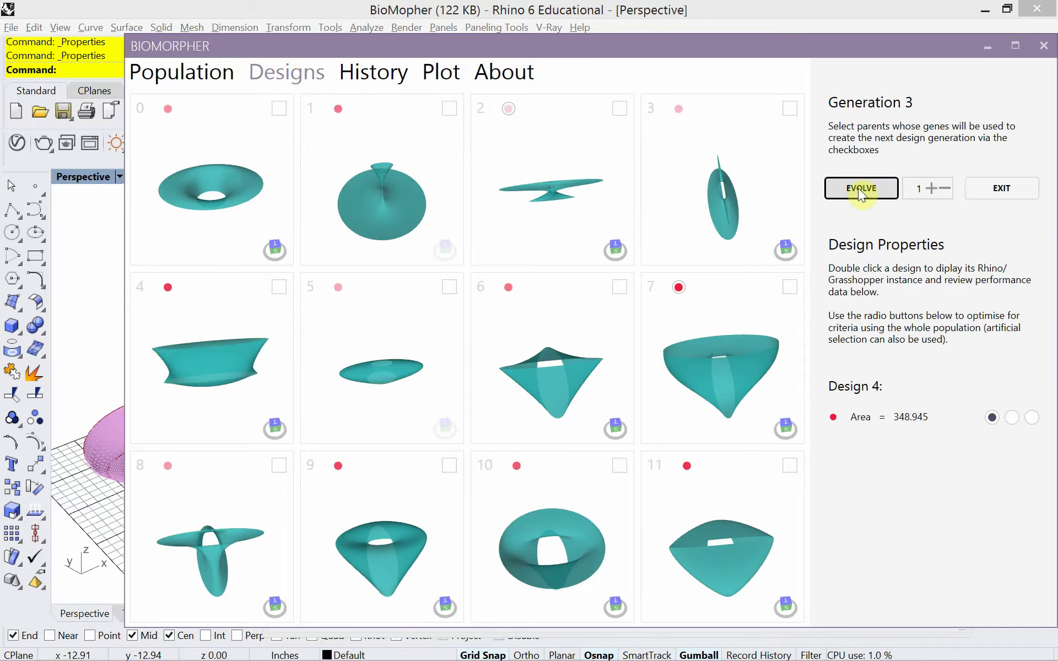
triple_click(935, 189)
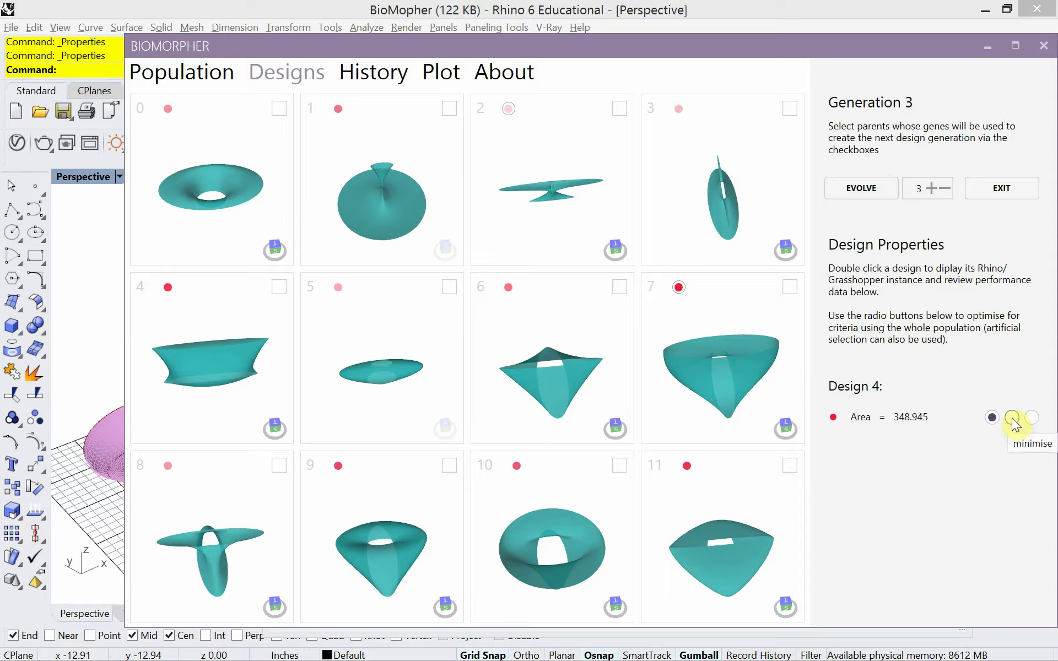
Set Area to minimise, preview design 9 in Rhino, and evolve through to Generation 6.
left_click(1012, 418)
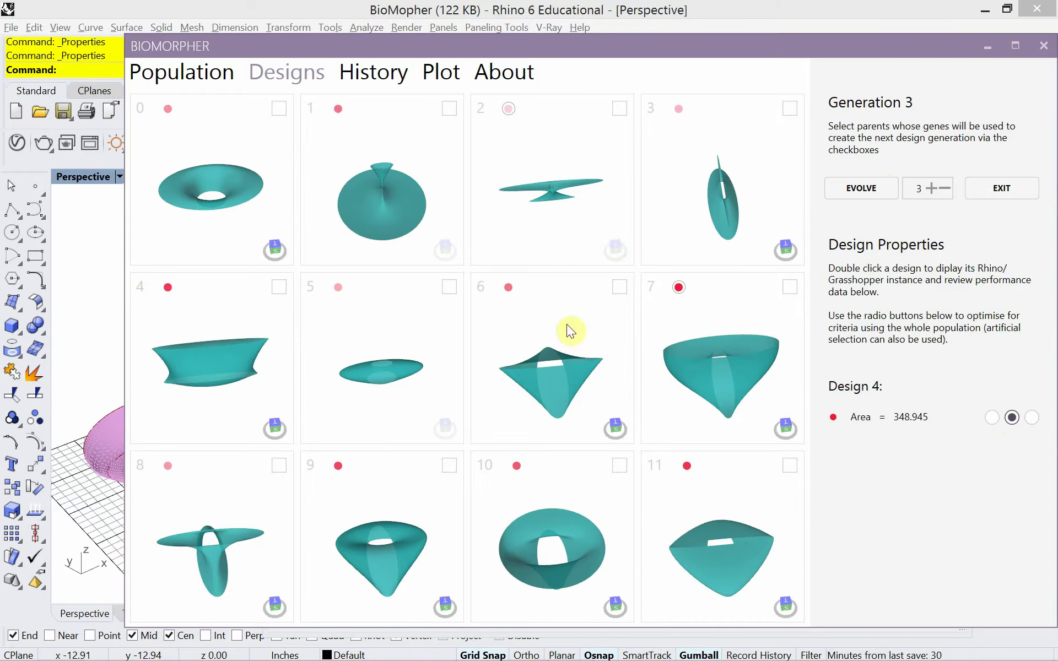
double_click(389, 543)
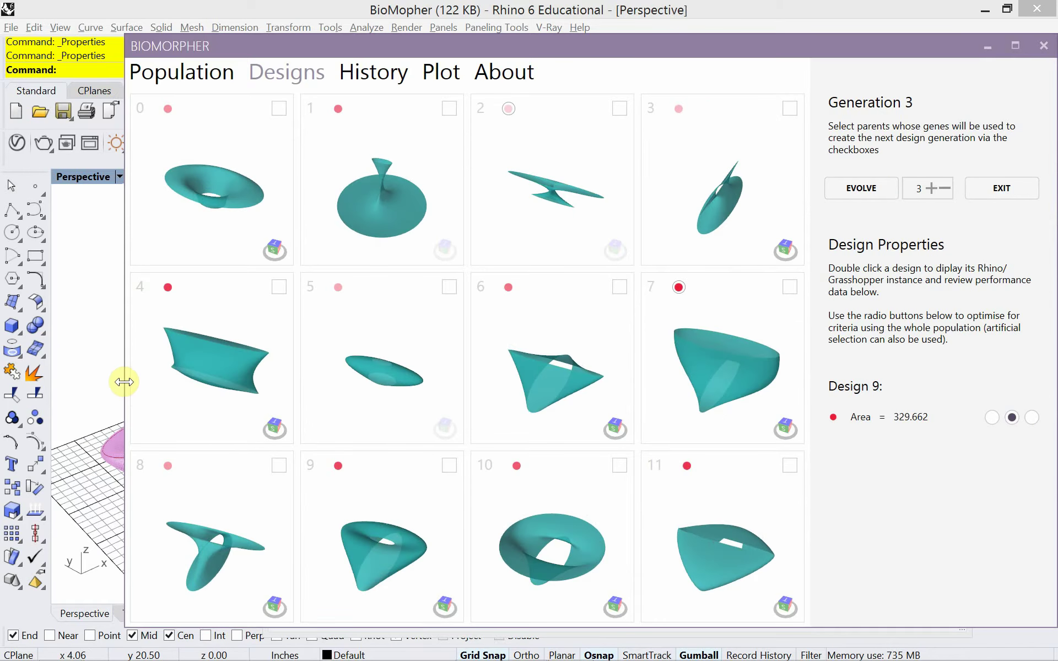
left_click_drag(124, 382, 216, 382)
left_click(862, 188)
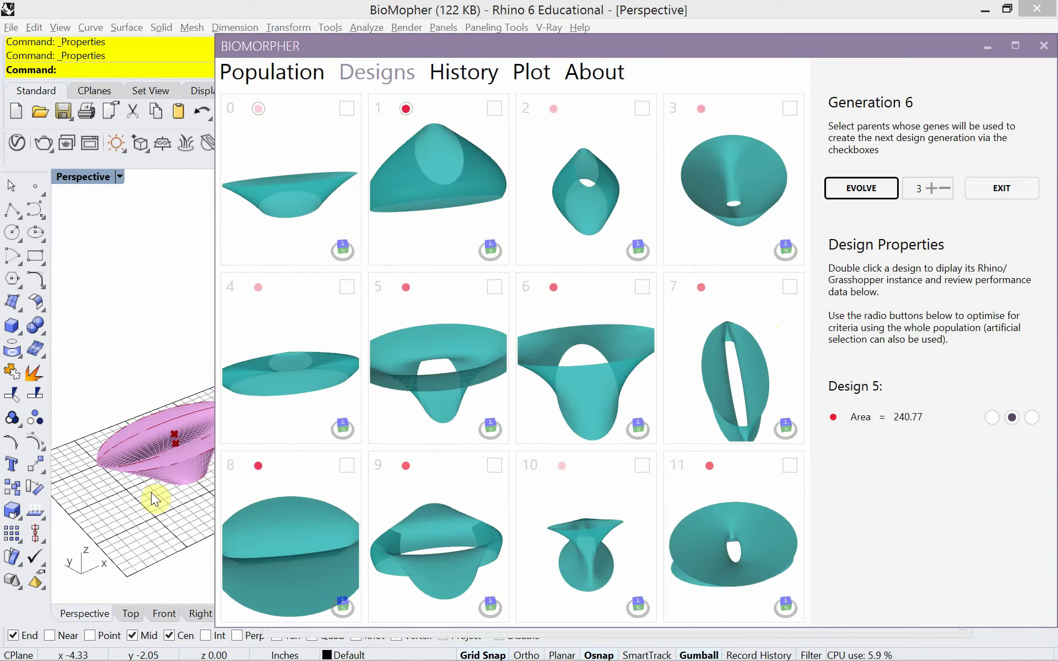
Scroll the History page to row 0.5 and display its 220.237-area design in Rhino.
left_click(248, 367)
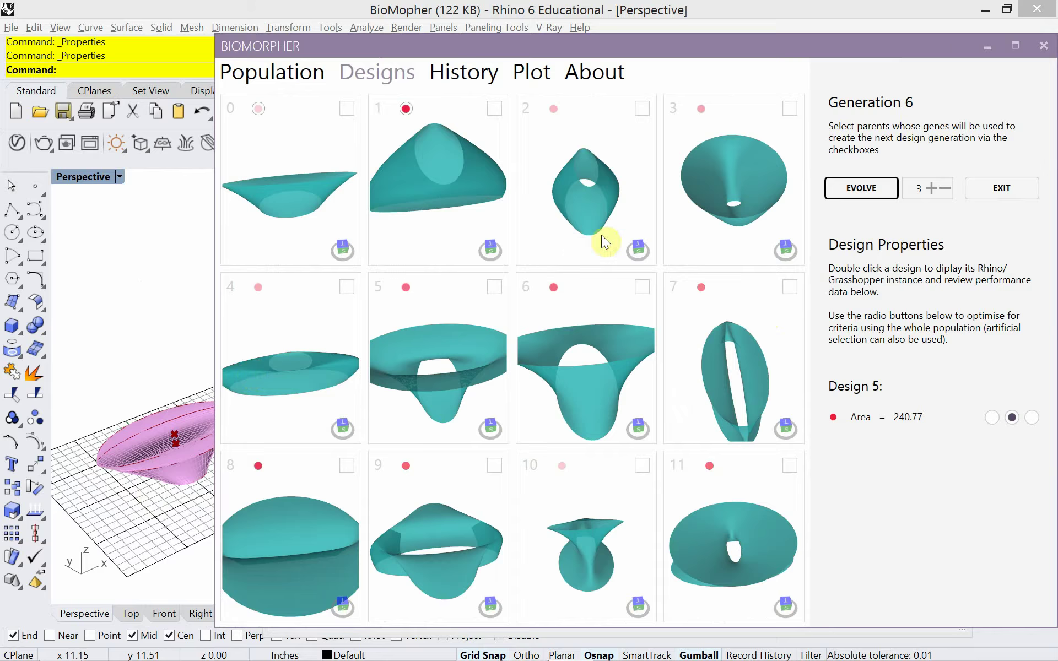
left_click(720, 146)
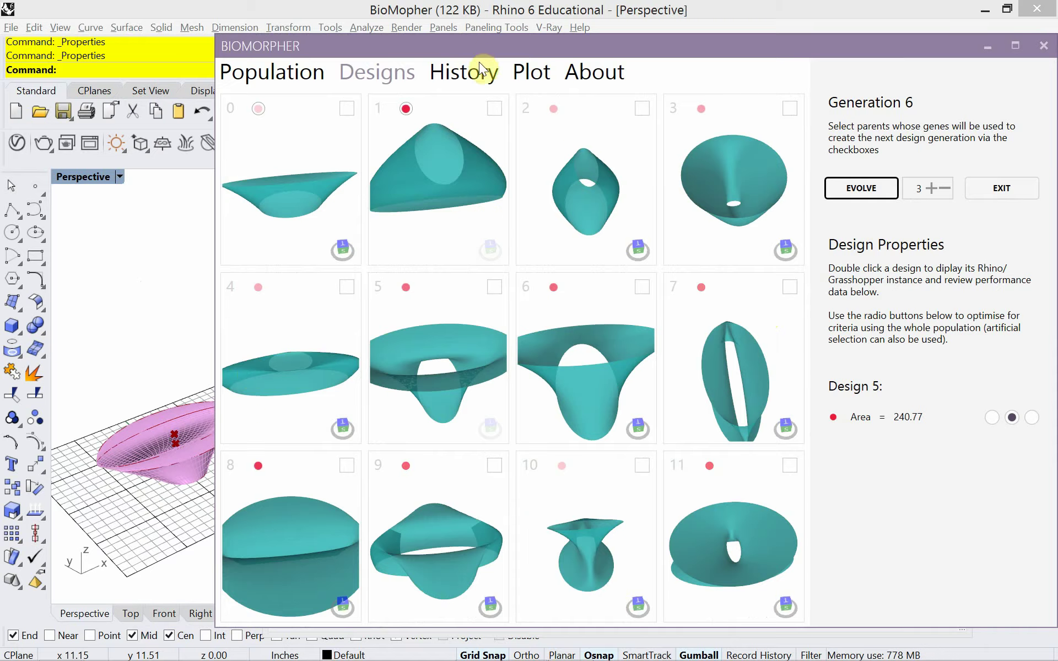
left_click(479, 78)
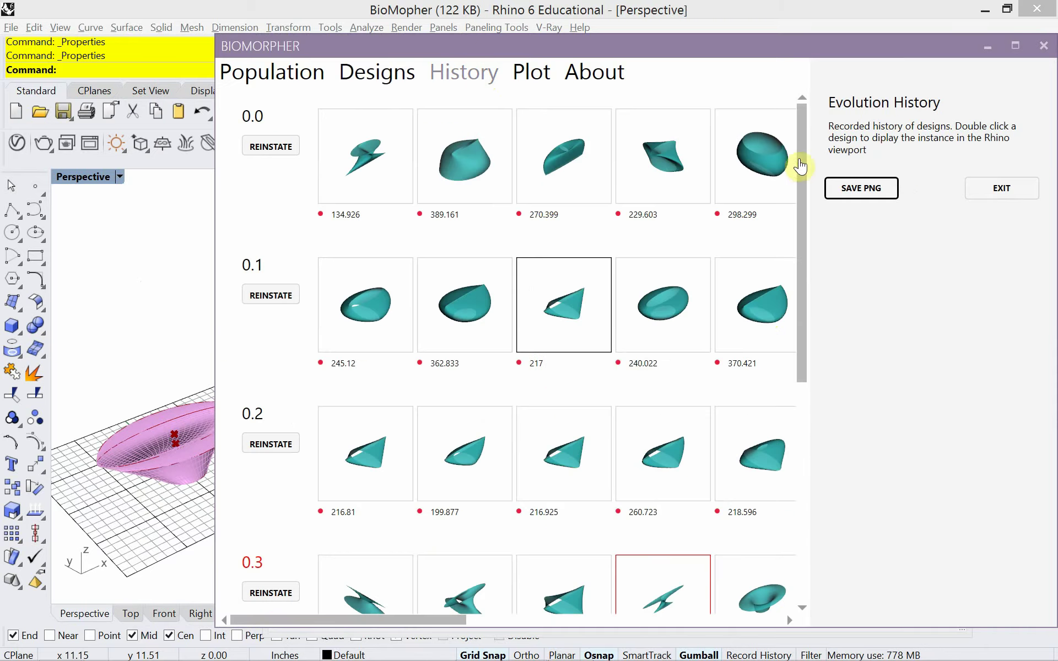
left_click_drag(801, 179, 828, 404)
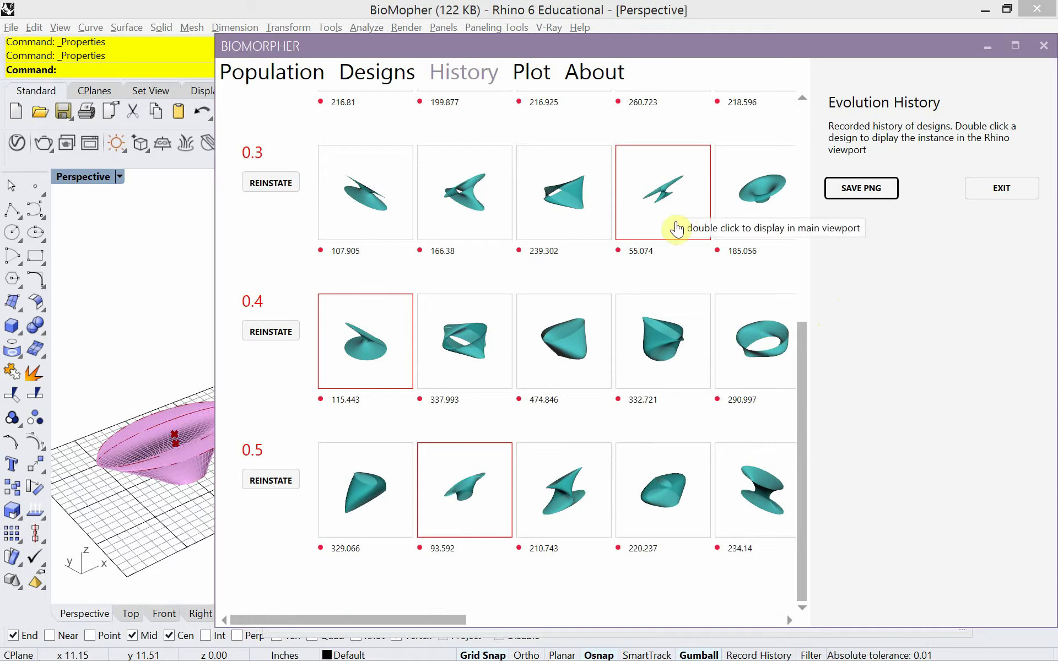
double_click(684, 496)
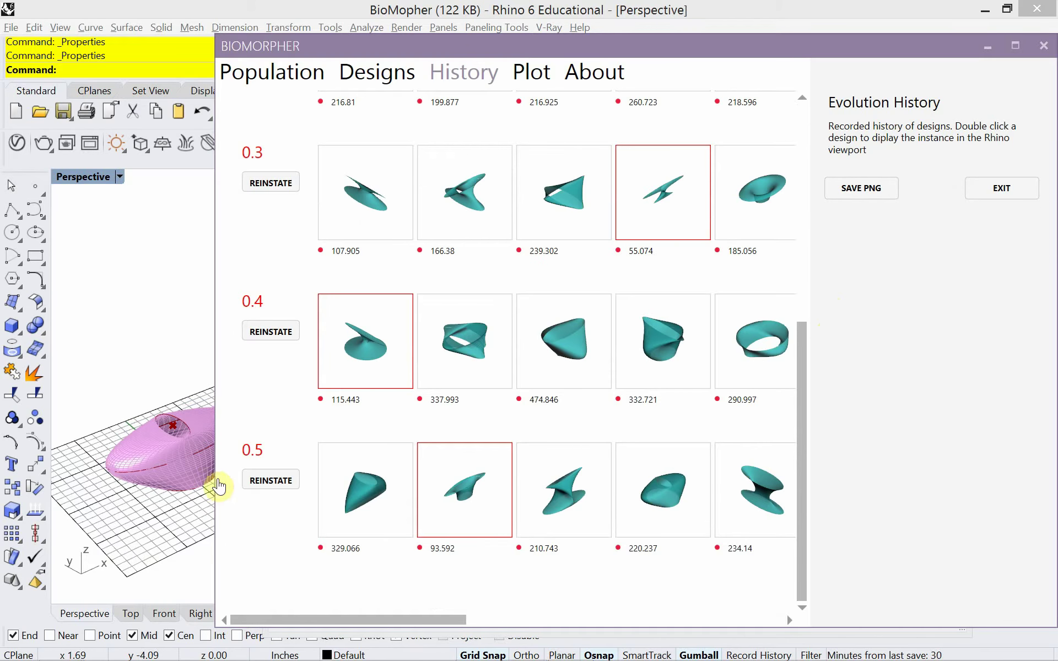
left_click_drag(216, 483, 274, 499)
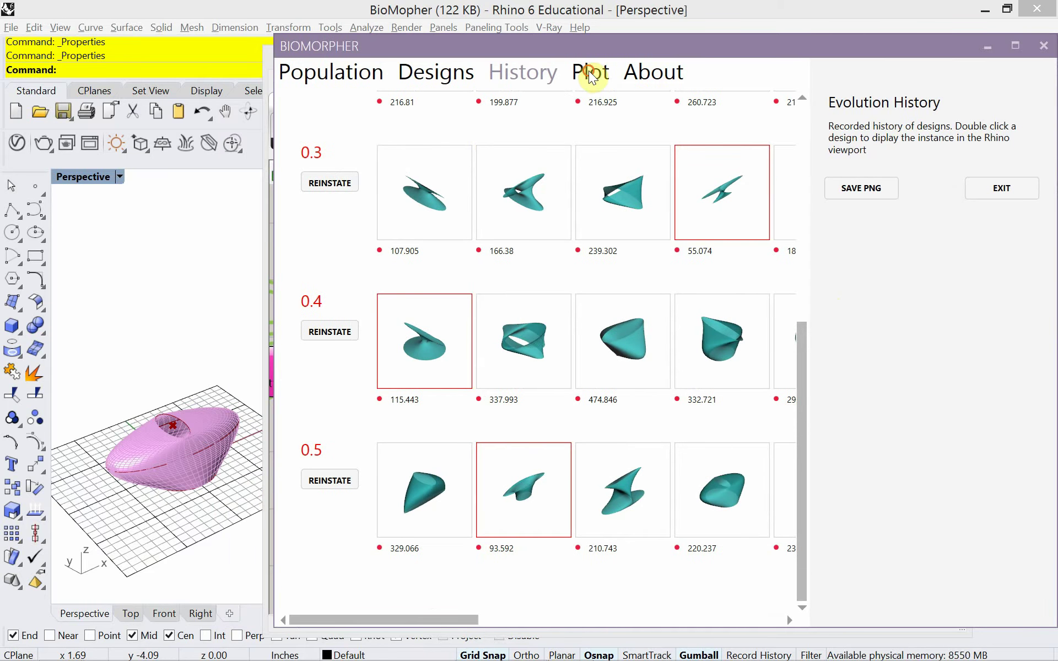
Check the six-generation Area plot, then preview Generation 6 designs 5 and 4 in Rhino.
left_click(588, 71)
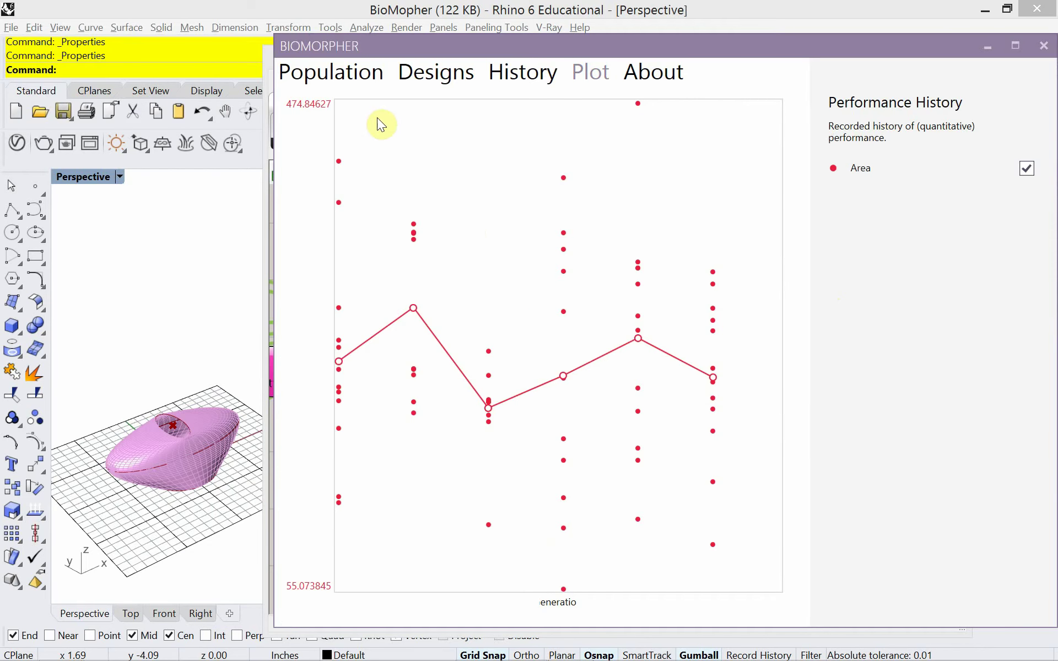
left_click(424, 80)
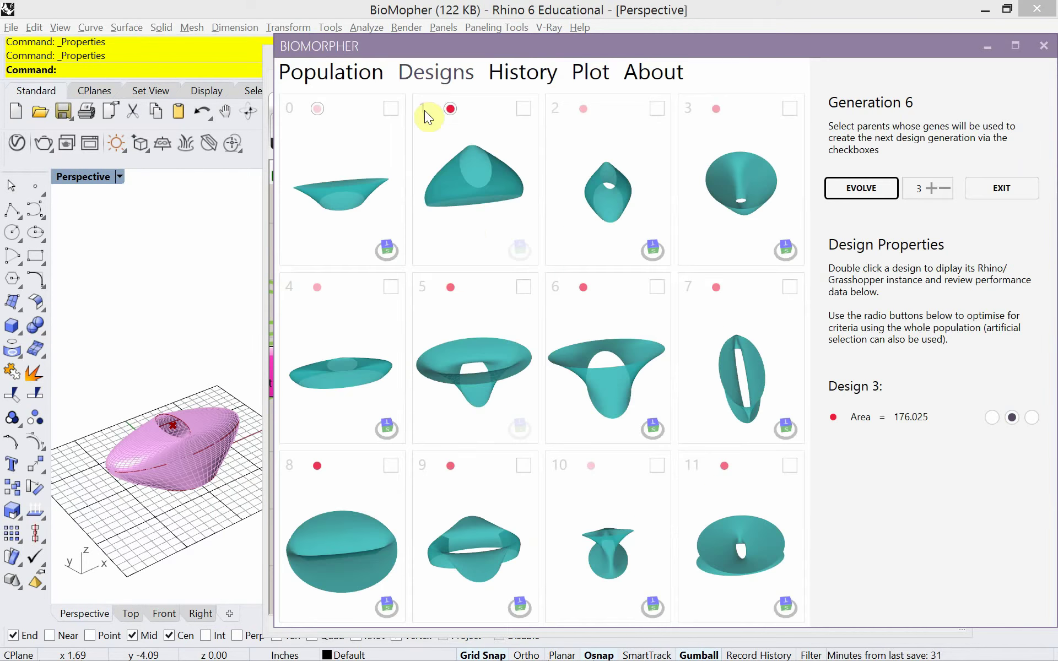
double_click(464, 321)
double_click(375, 338)
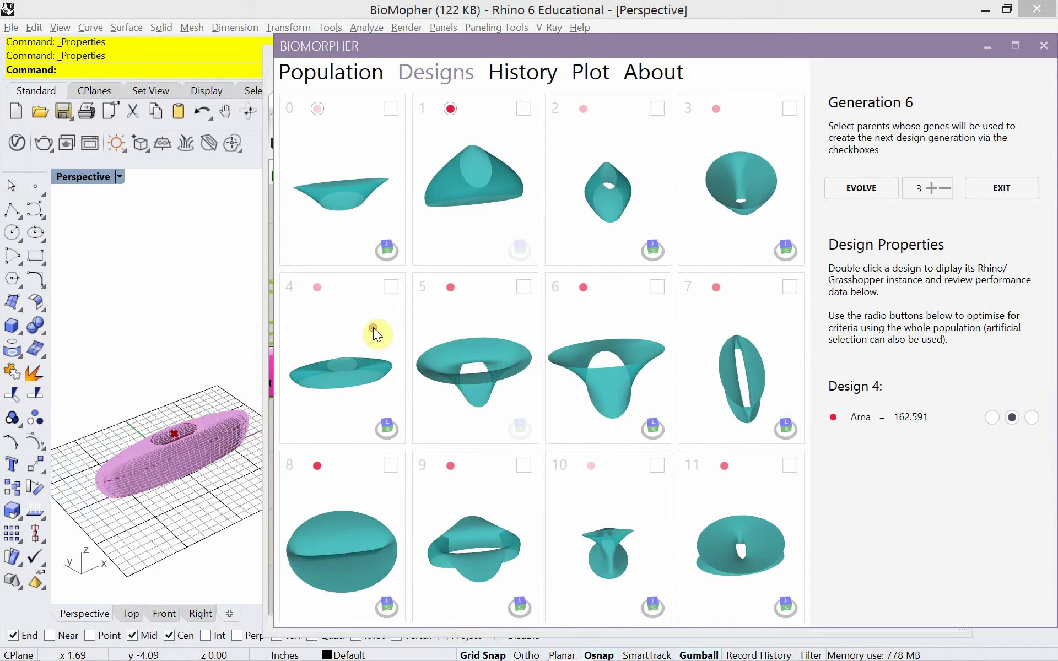
Preview designs 8 and 10, then settle on design 2 (Area 151.053) in Rhino.
double_click(348, 499)
double_click(583, 511)
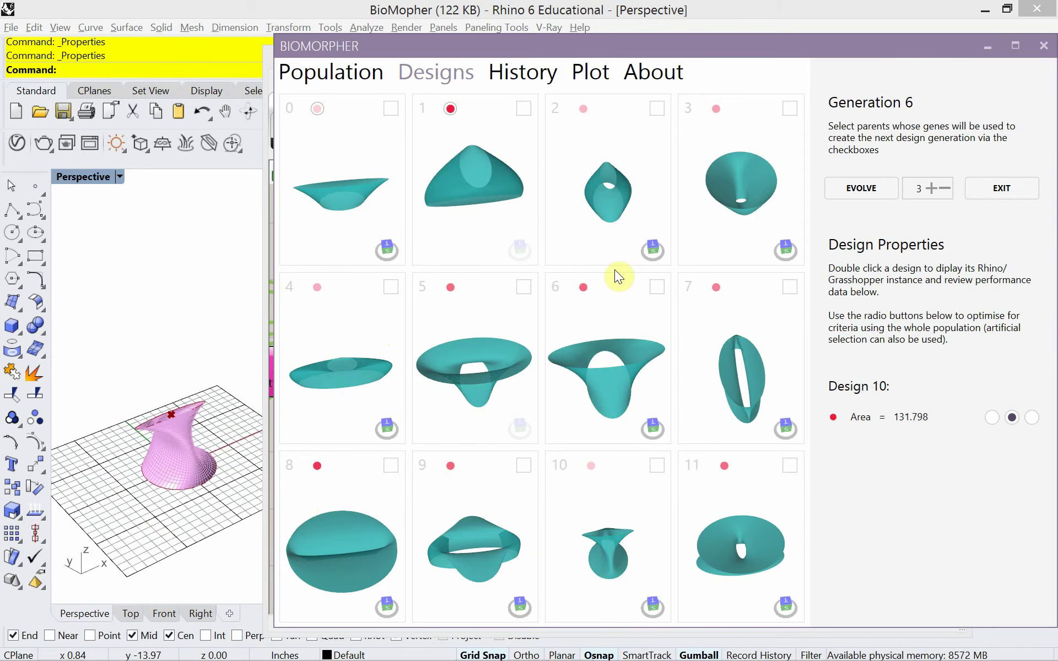
double_click(609, 217)
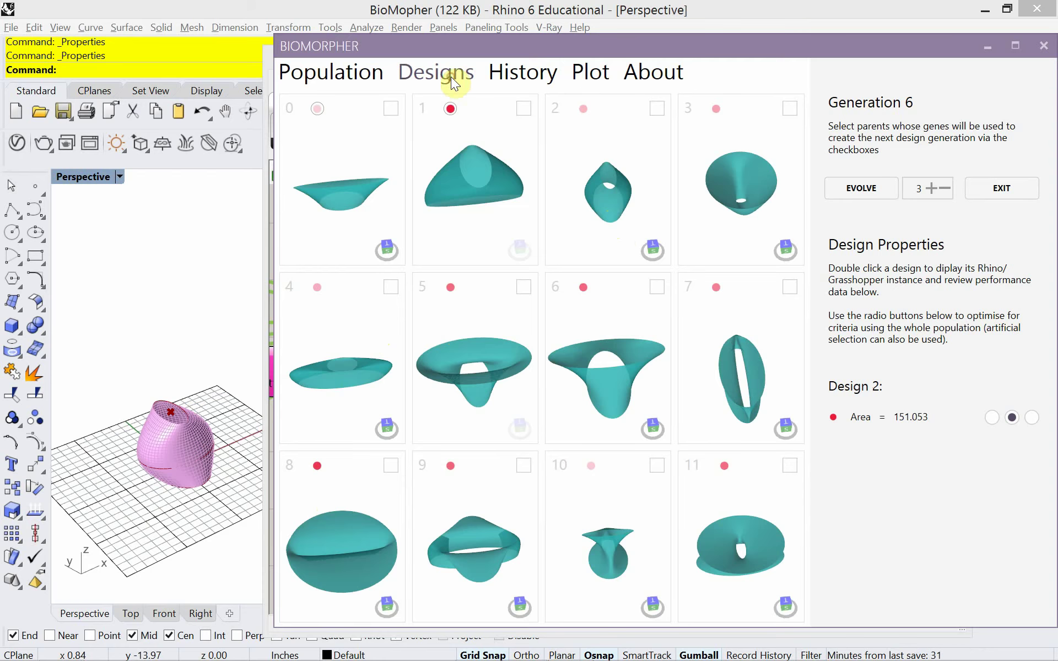
Show Biomorpher's Evolution History scrolled to row 0.0, with areas such as 134.926 and 389.161.
left_click(533, 78)
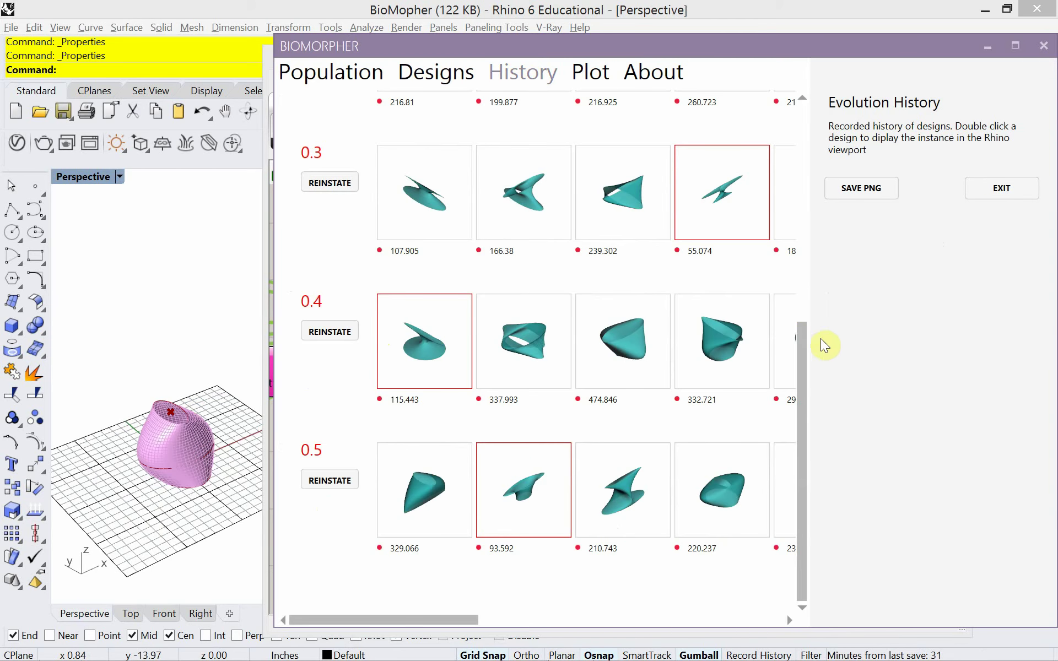
left_click_drag(808, 358, 819, 100)
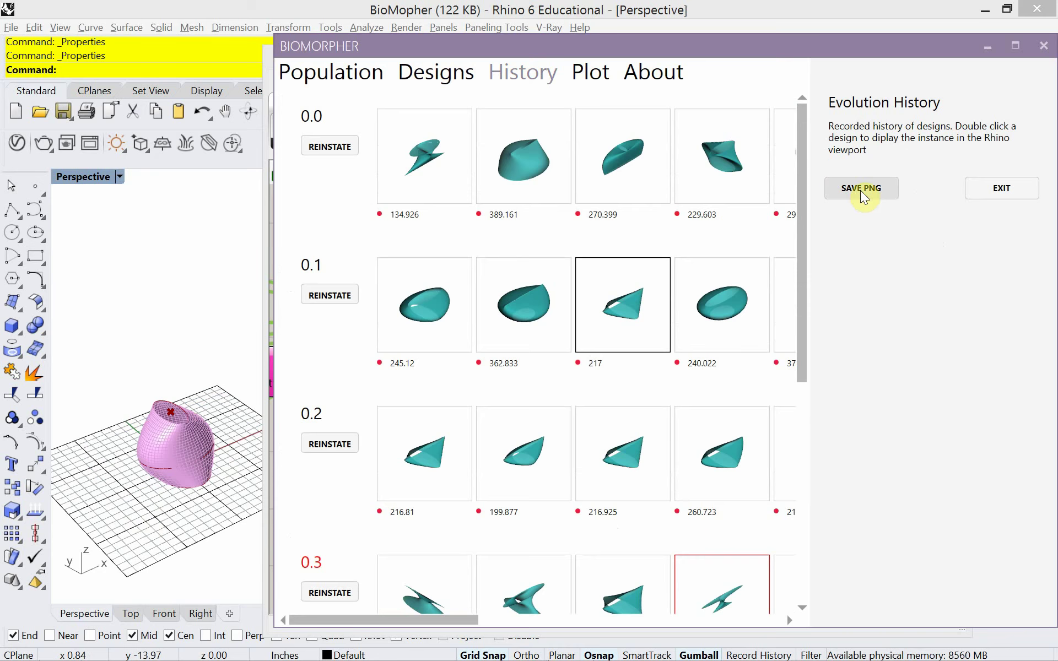
left_click_drag(398, 617, 356, 623)
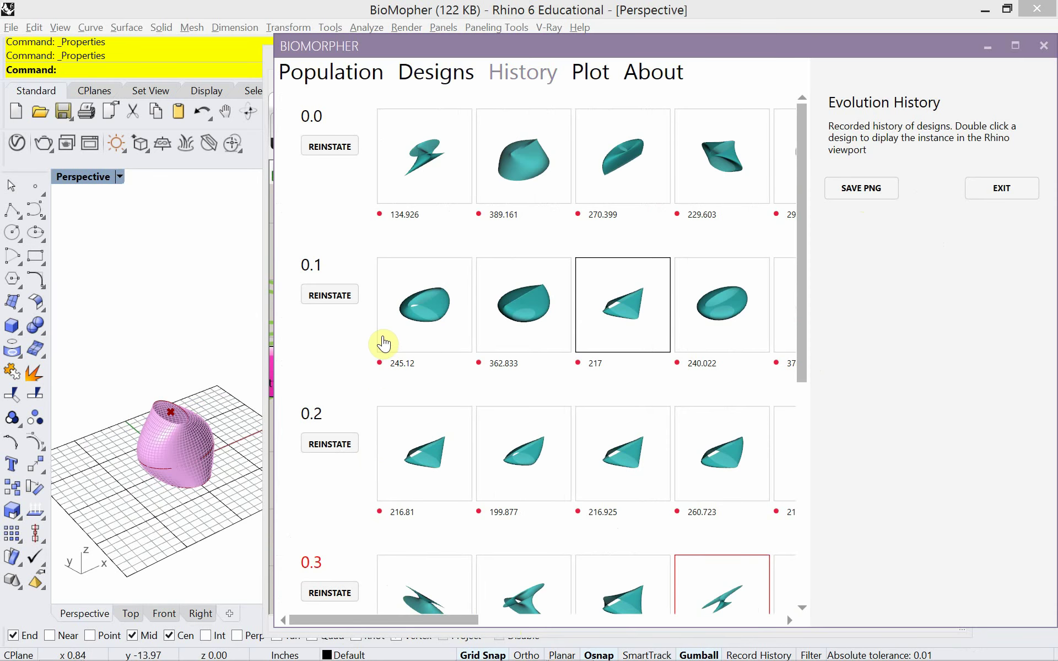